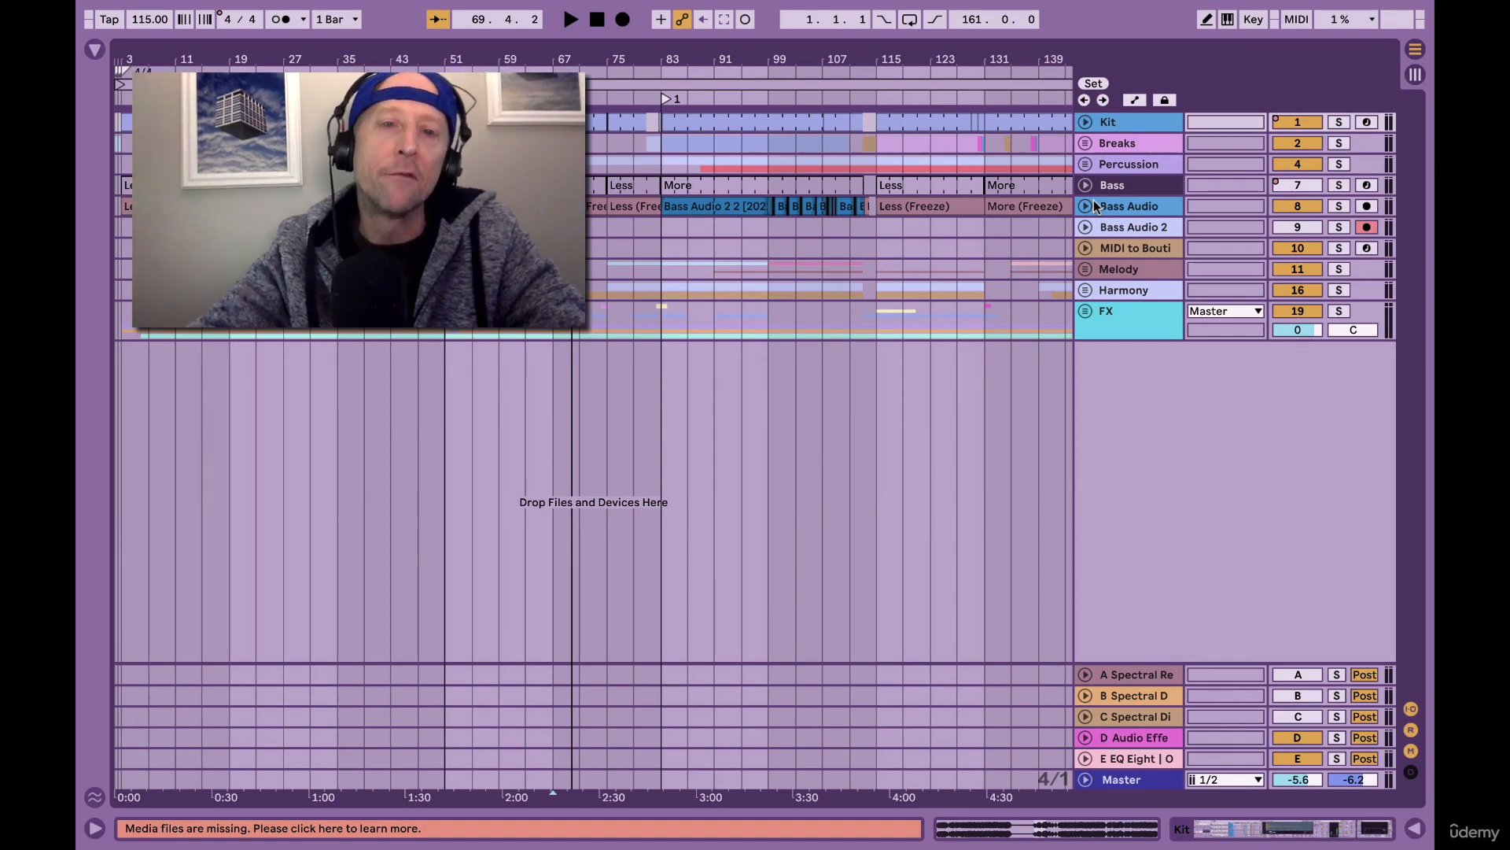
Play the Bass Audio section from bar 67 to 75 and unfold the Bass Audio track to a taller height.
{"action": "left_click", "coordinate": [598, 207]}
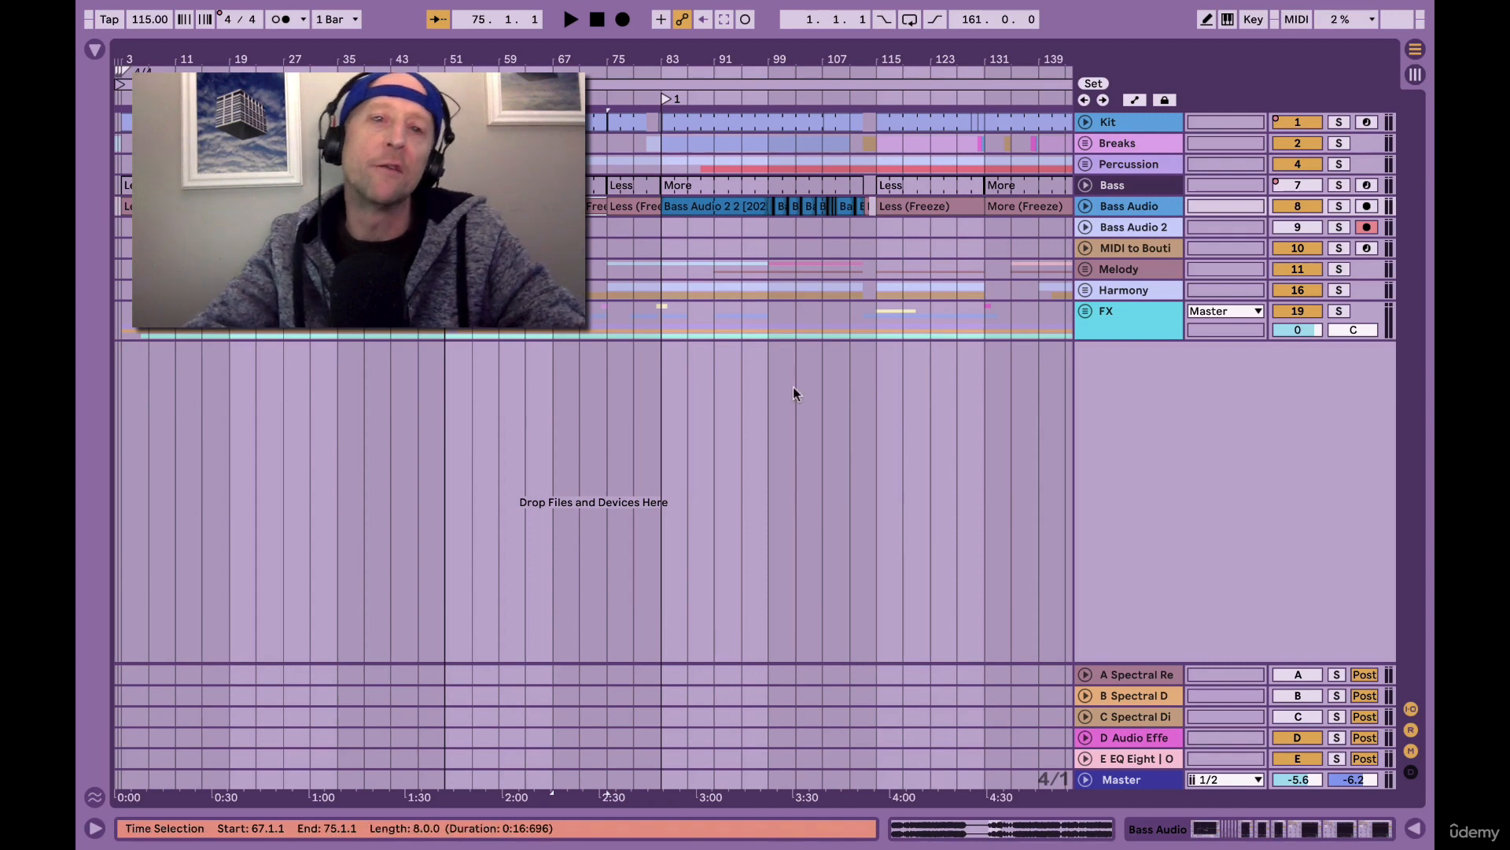
{"action": "key", "text": "space"}
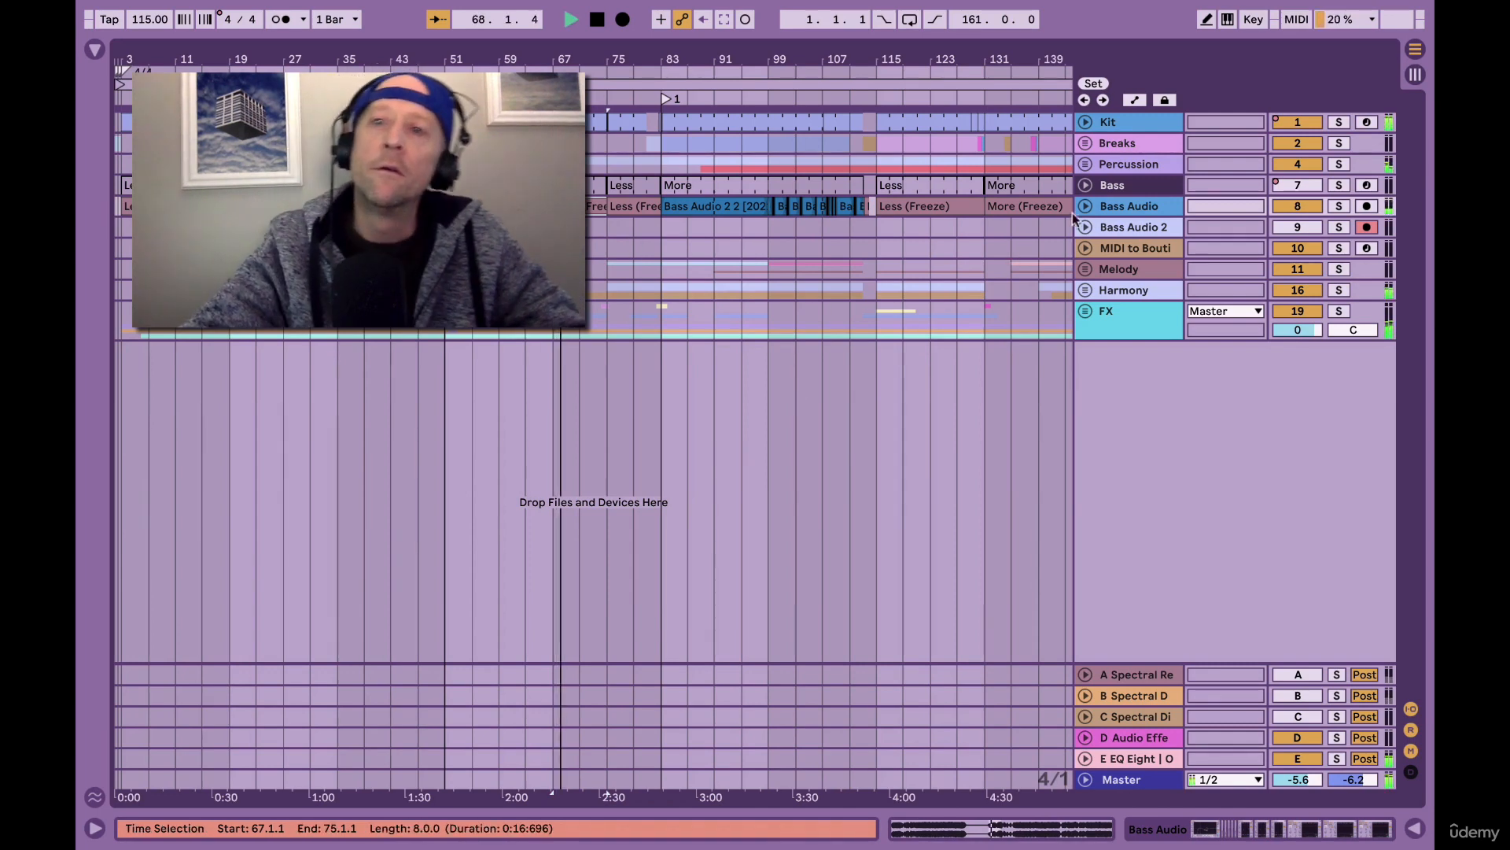
{"action": "left_click", "coordinate": [1085, 186]}
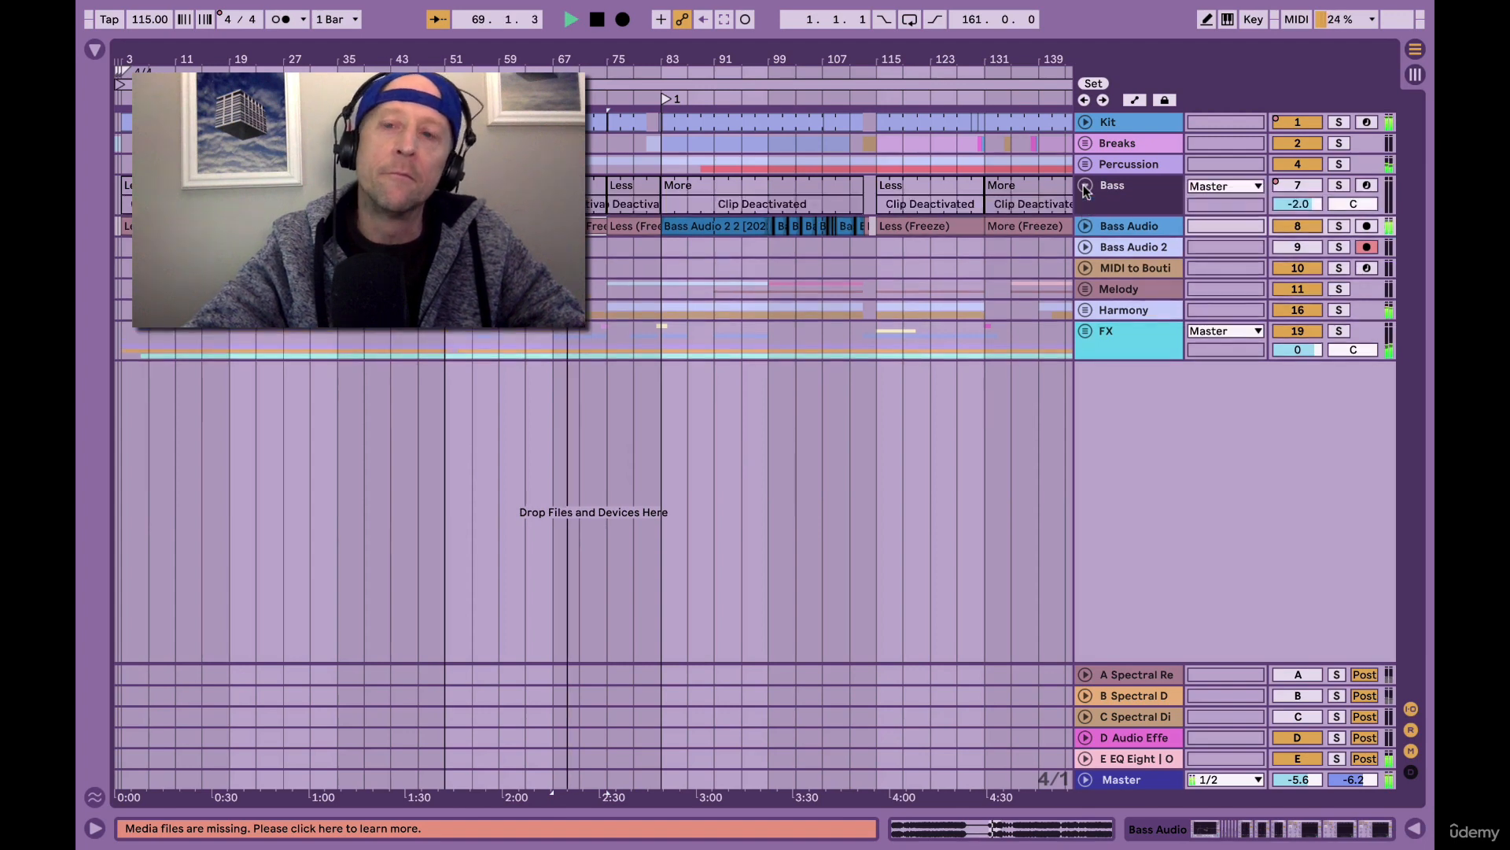
{"action": "left_click", "coordinate": [1085, 186]}
{"action": "left_click", "coordinate": [1085, 207]}
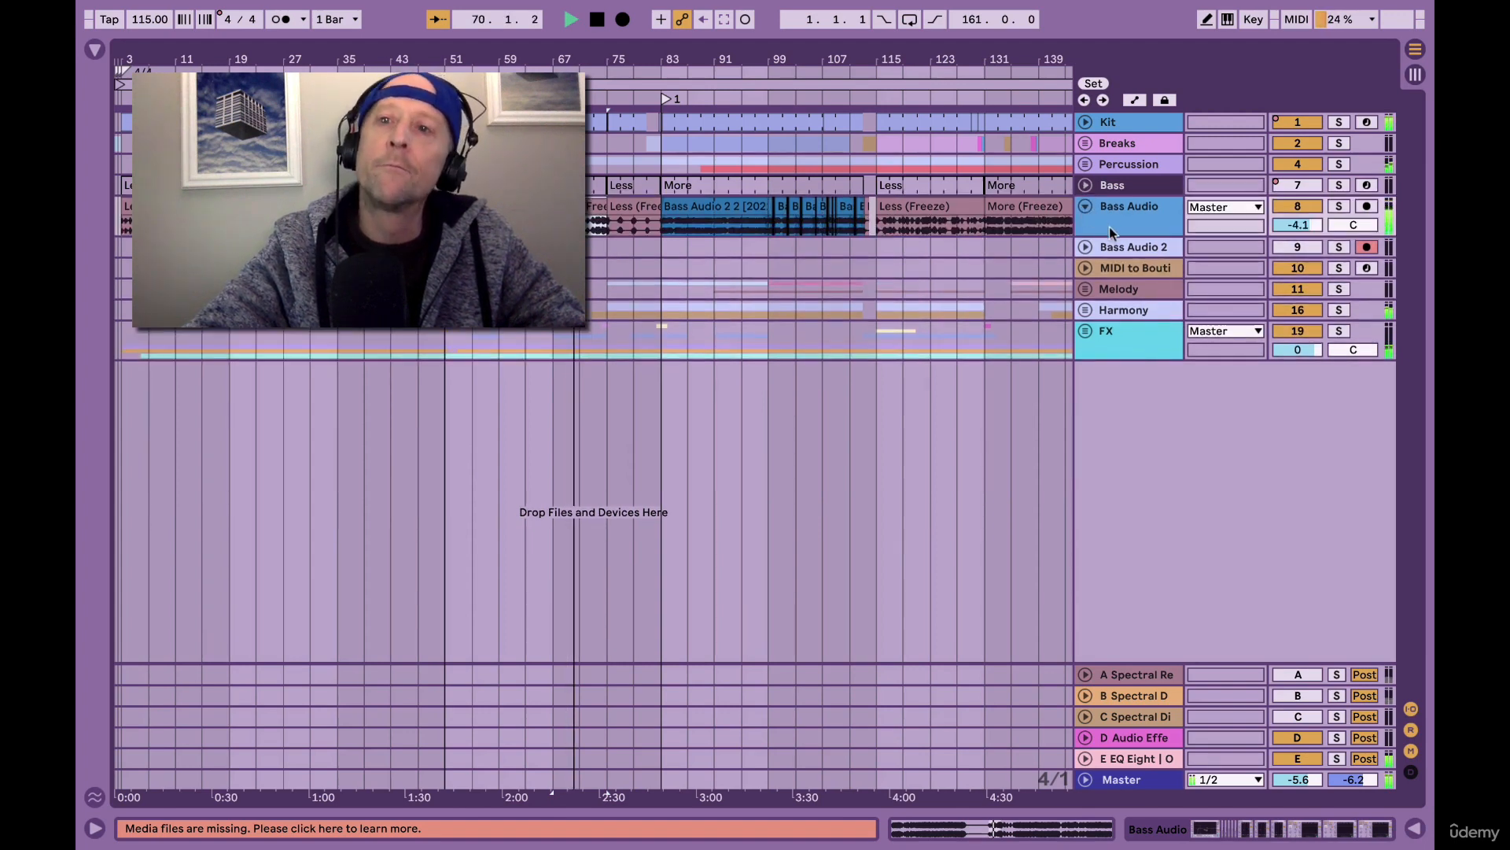
{"action": "left_click_drag", "start_coordinate": [1109, 232], "coordinate": [1114, 344]}
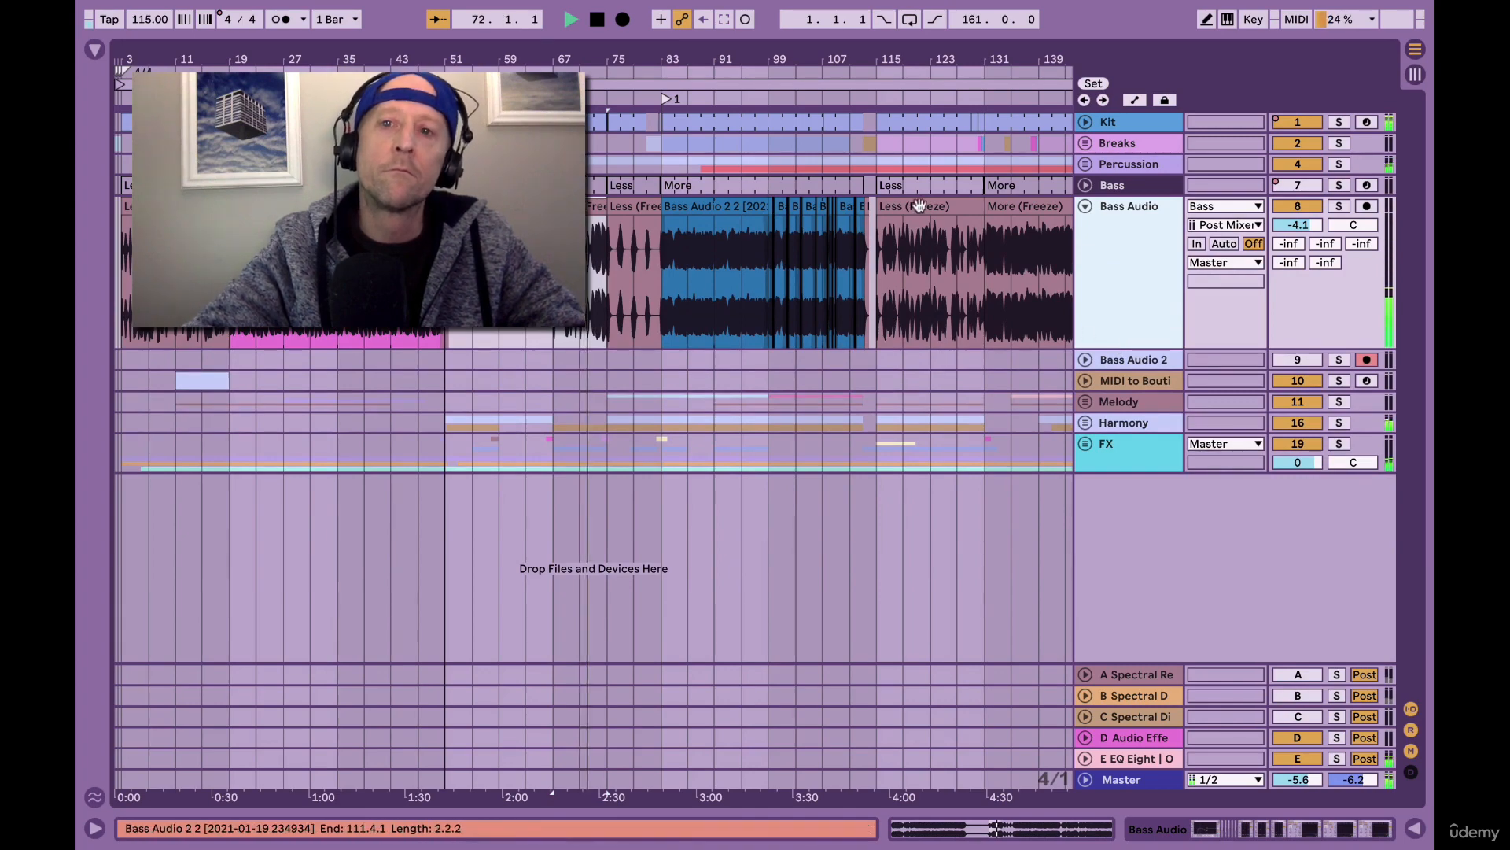
Show the Bass Audio track's device chain and examine its compressors through to the end of the chain during playback, ending with playback stopped.
{"action": "double_click", "coordinate": [1112, 249]}
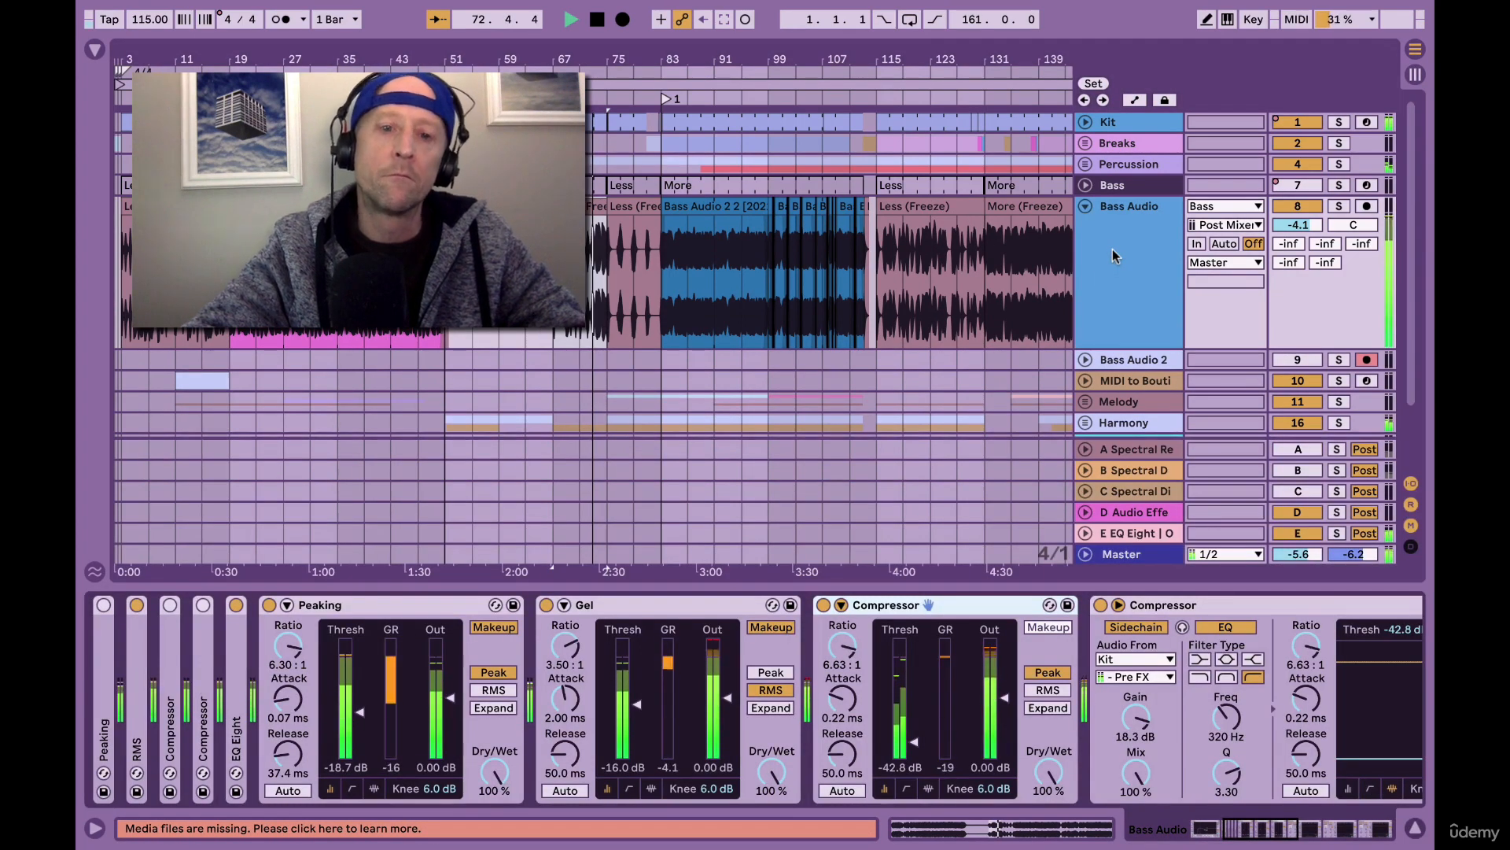
{"action": "scroll", "coordinate": [1076, 677], "scroll_direction": "down", "scroll_amount": 5}
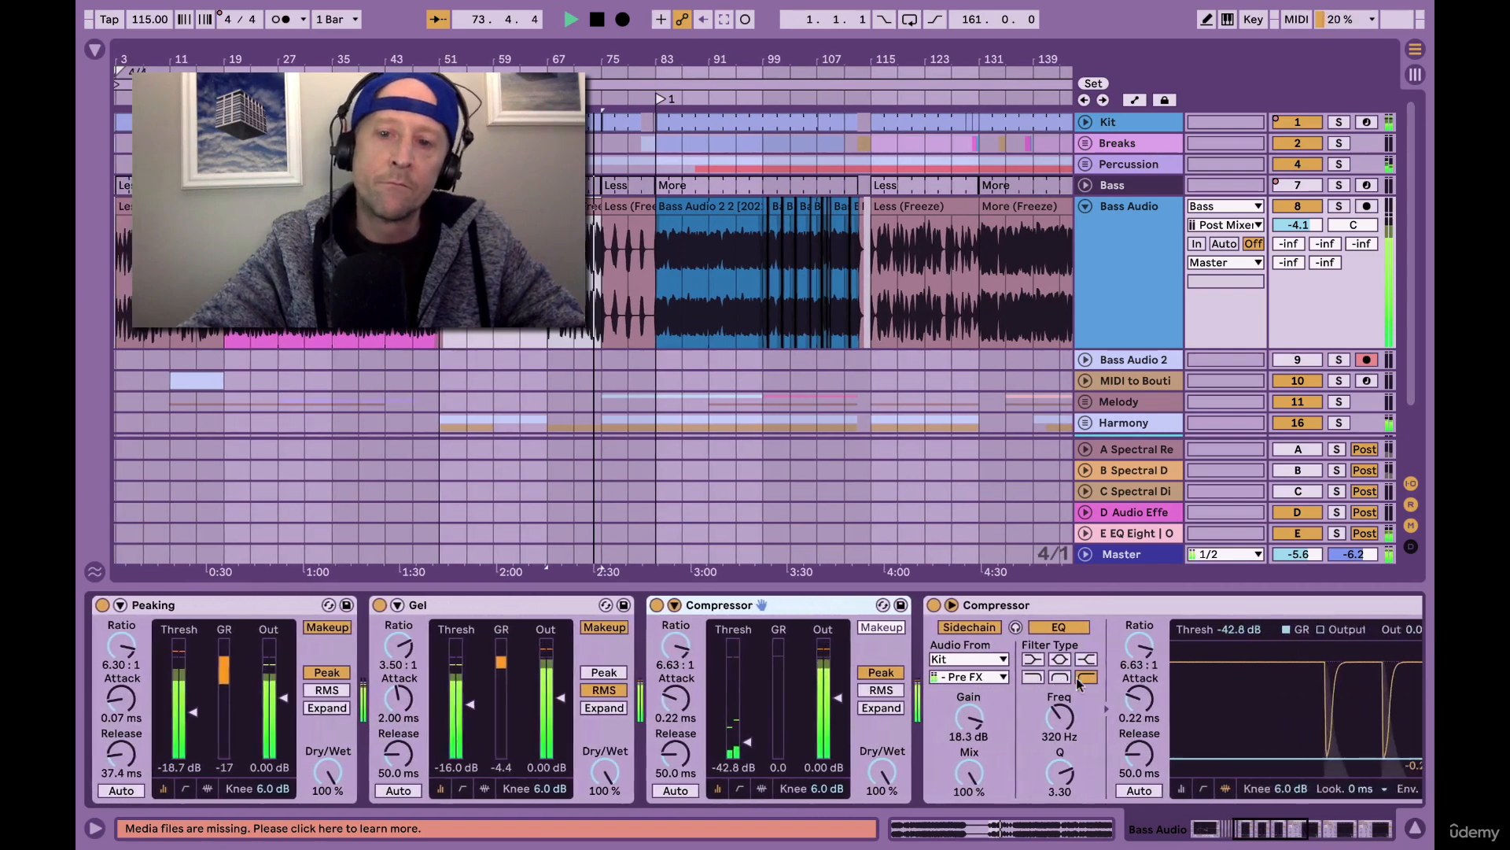
{"action": "scroll", "coordinate": [1076, 678], "scroll_direction": "down", "scroll_amount": 8}
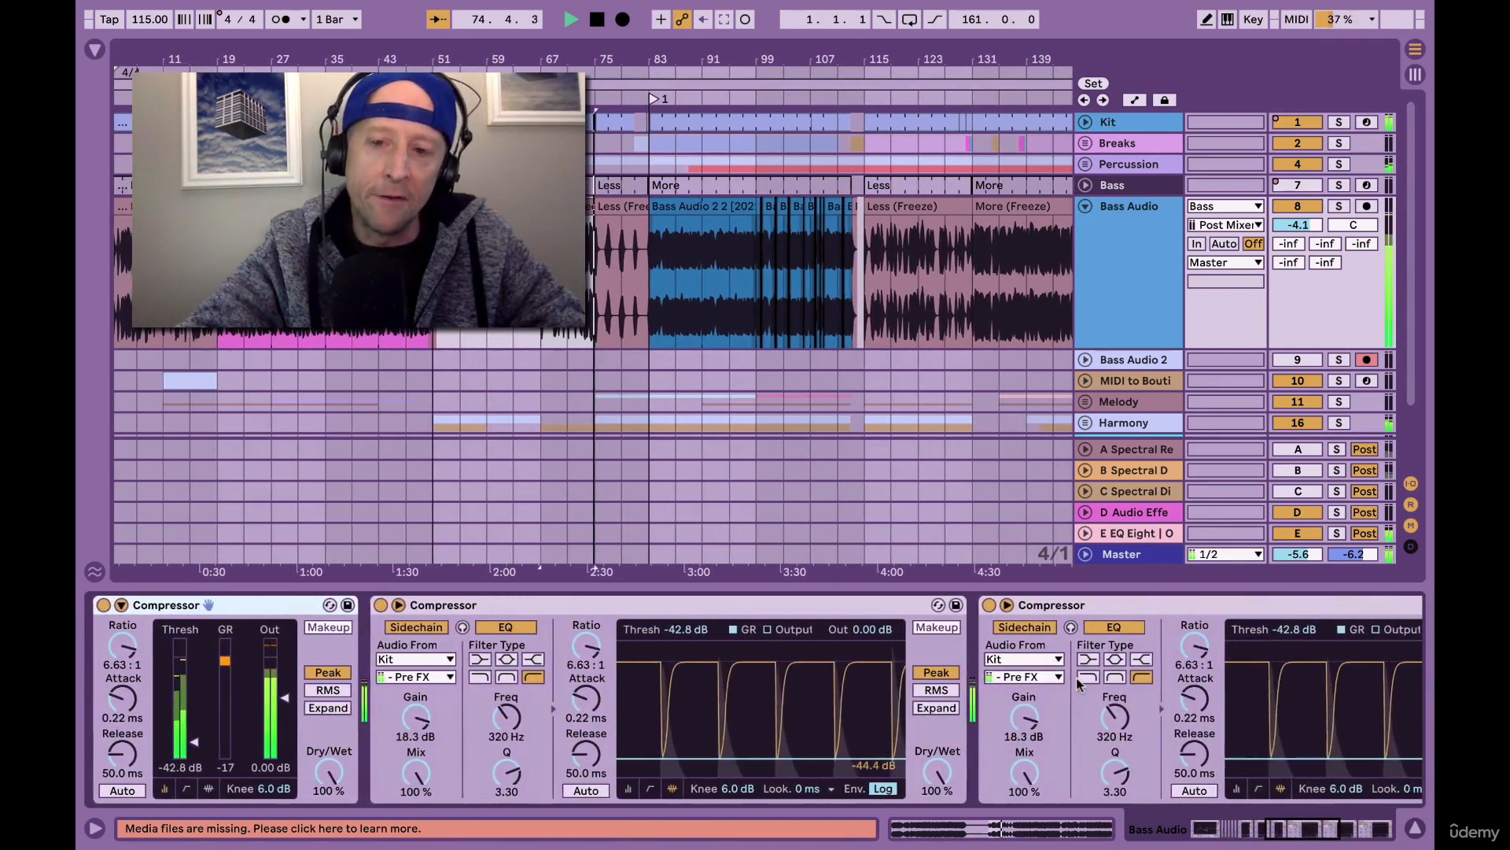
{"action": "scroll", "coordinate": [1078, 682], "scroll_direction": "down", "scroll_amount": 10}
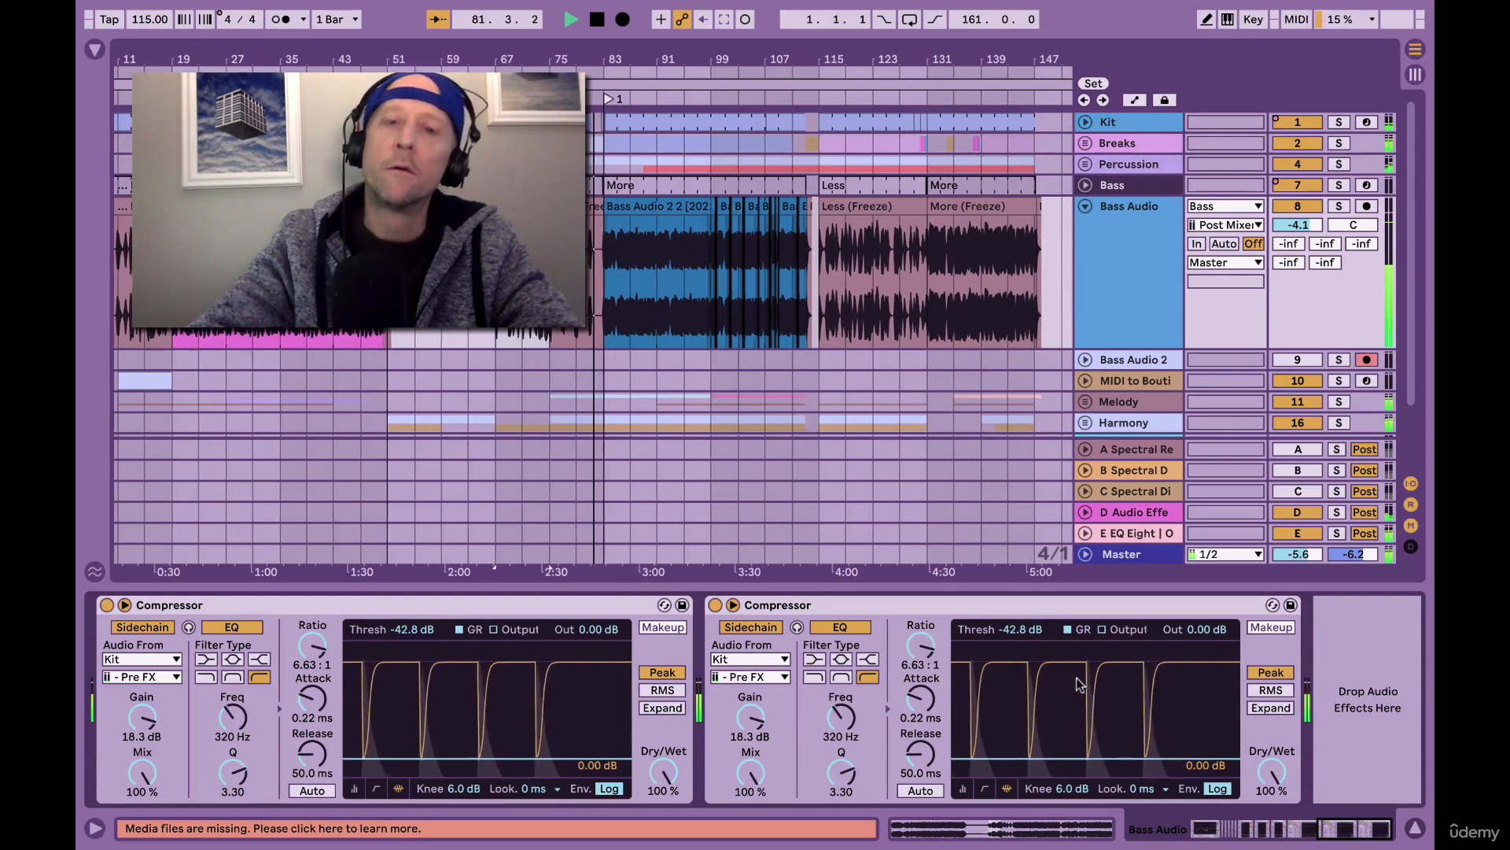
{"action": "key", "text": "space"}
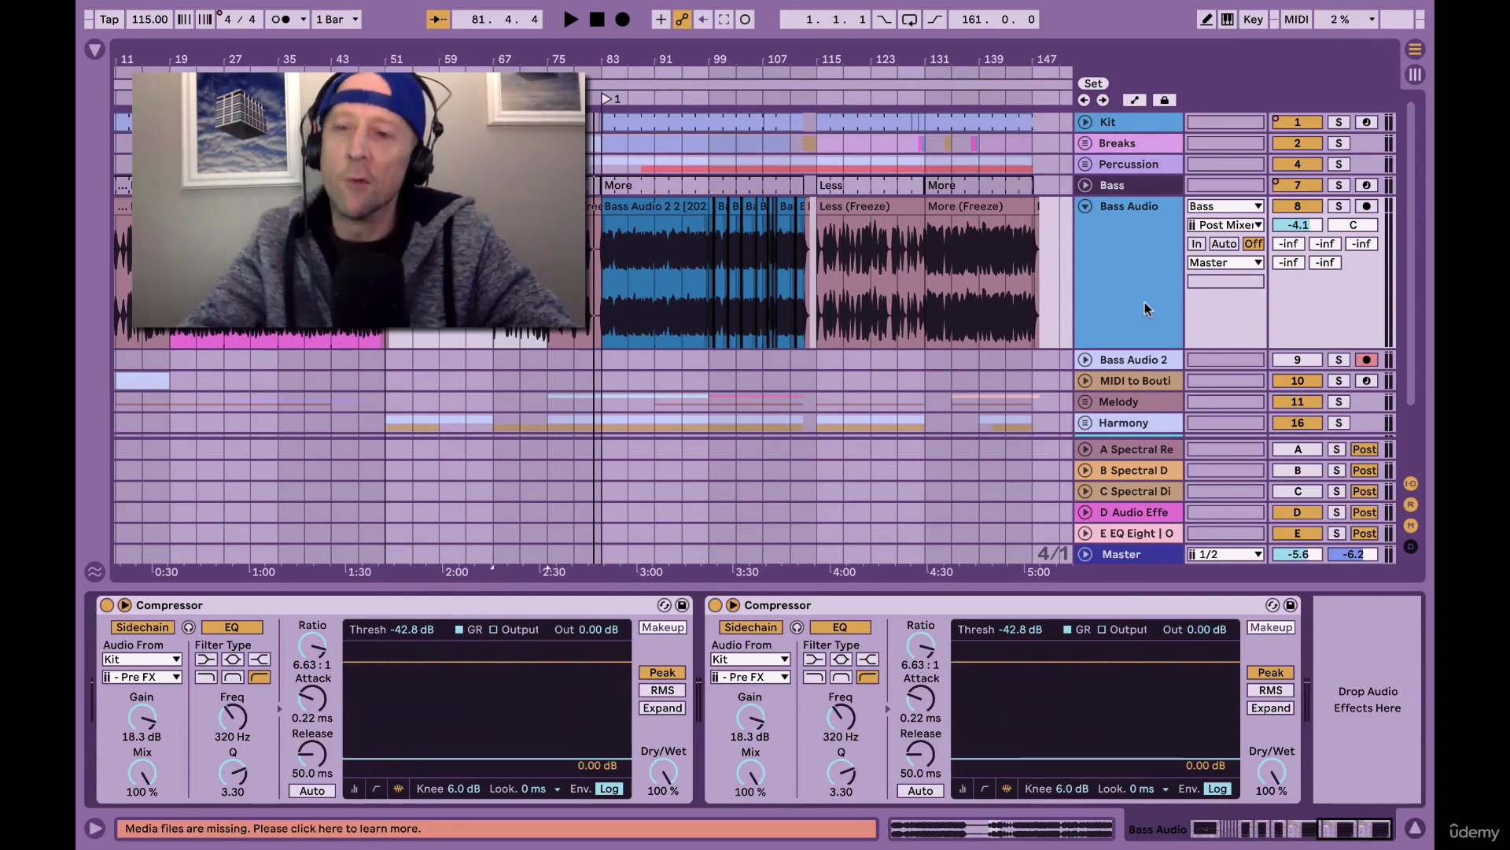
Collapse the two sidechained Compressors at the end of the Bass Audio device chain.
{"action": "scroll", "coordinate": [912, 735], "scroll_direction": "left", "scroll_amount": 10}
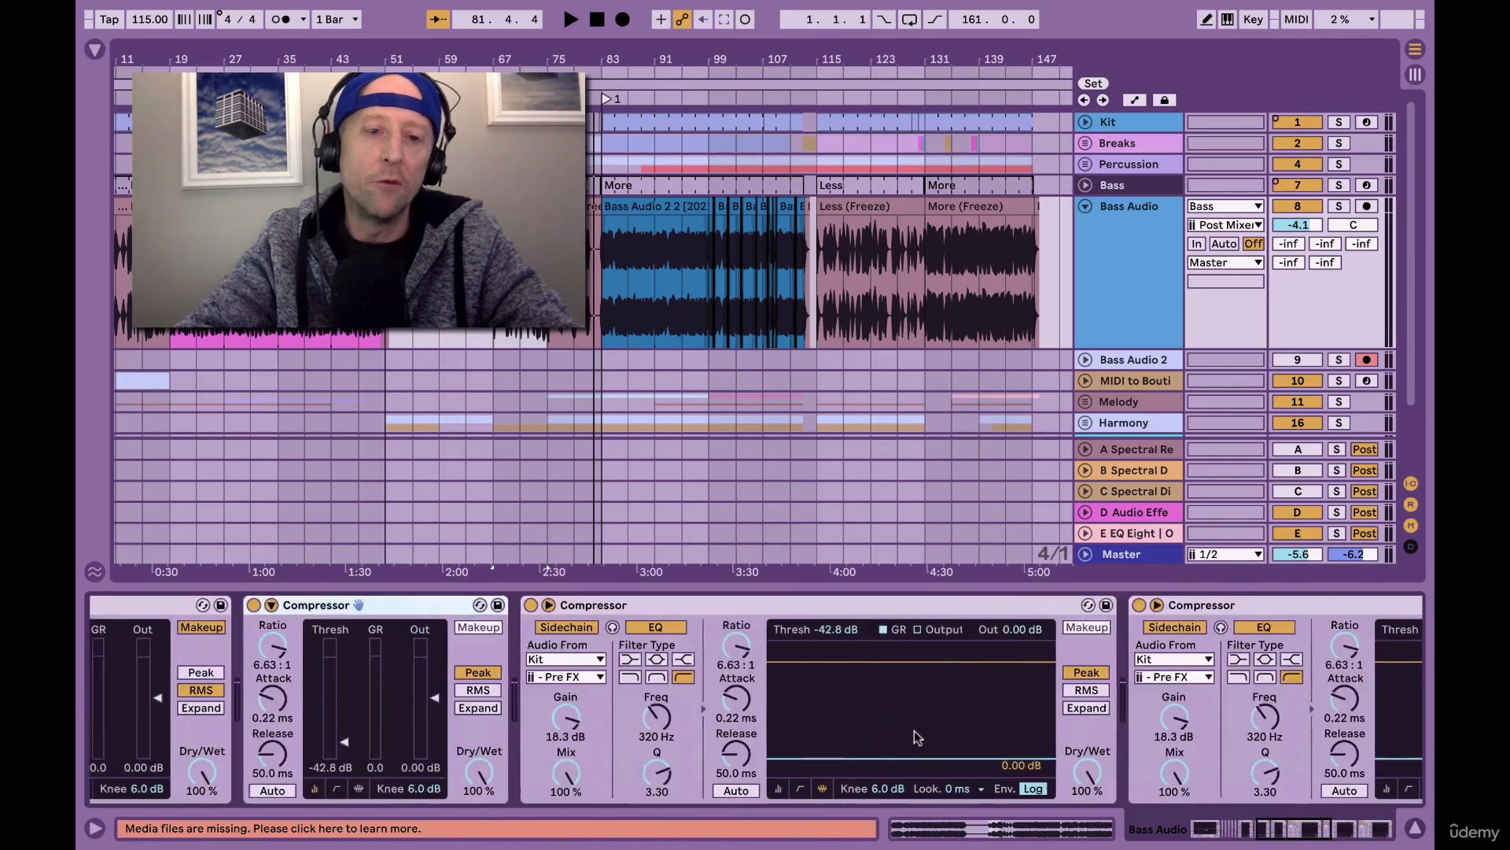
{"action": "scroll", "coordinate": [915, 736], "scroll_direction": "left", "scroll_amount": 5}
{"action": "scroll", "coordinate": [915, 735], "scroll_direction": "right", "scroll_amount": 15}
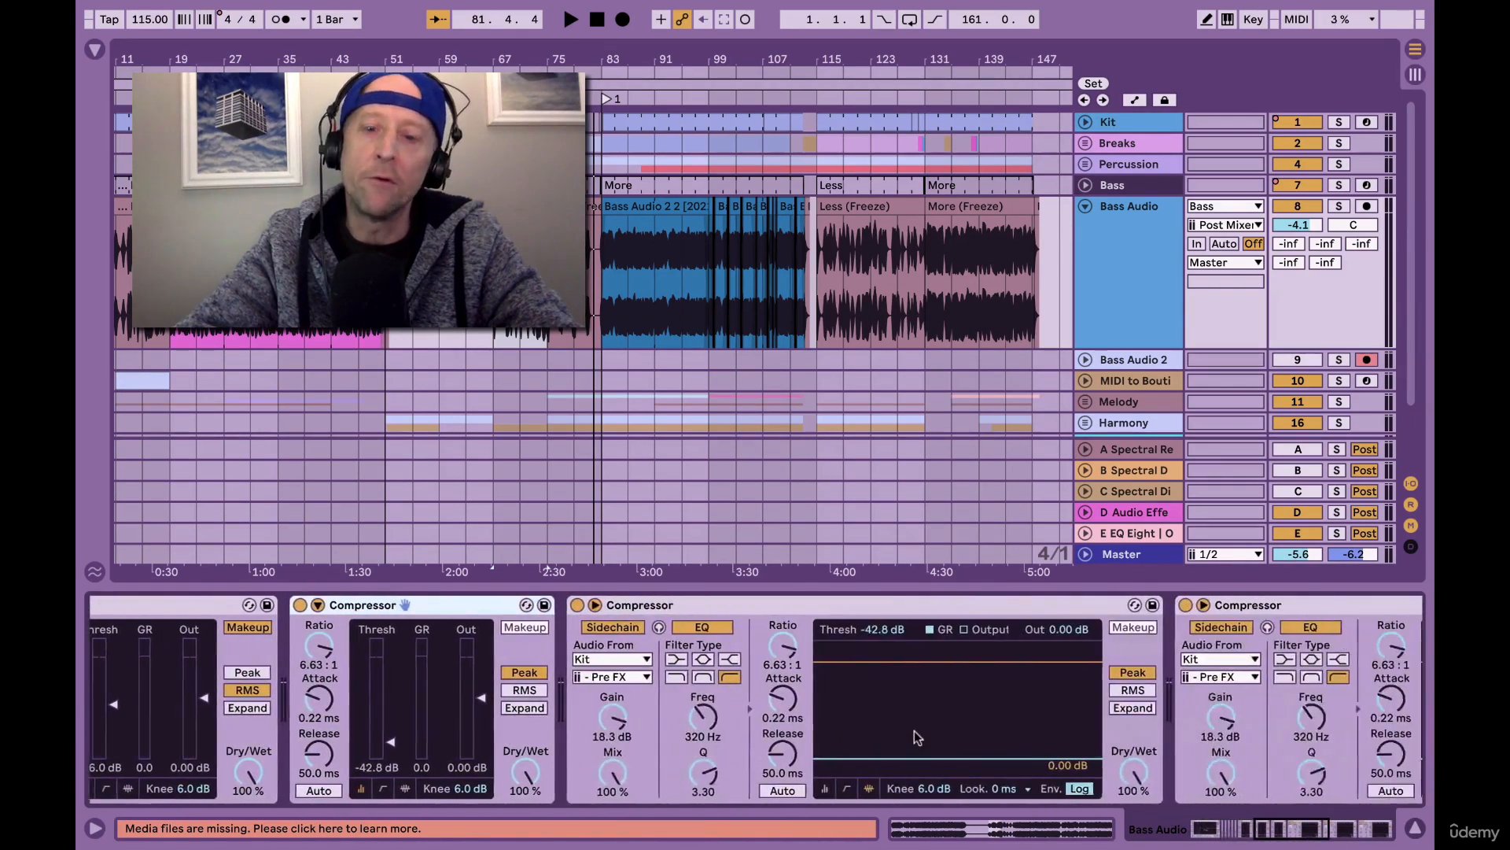
{"action": "double_click", "coordinate": [917, 612]}
{"action": "double_click", "coordinate": [504, 608]}
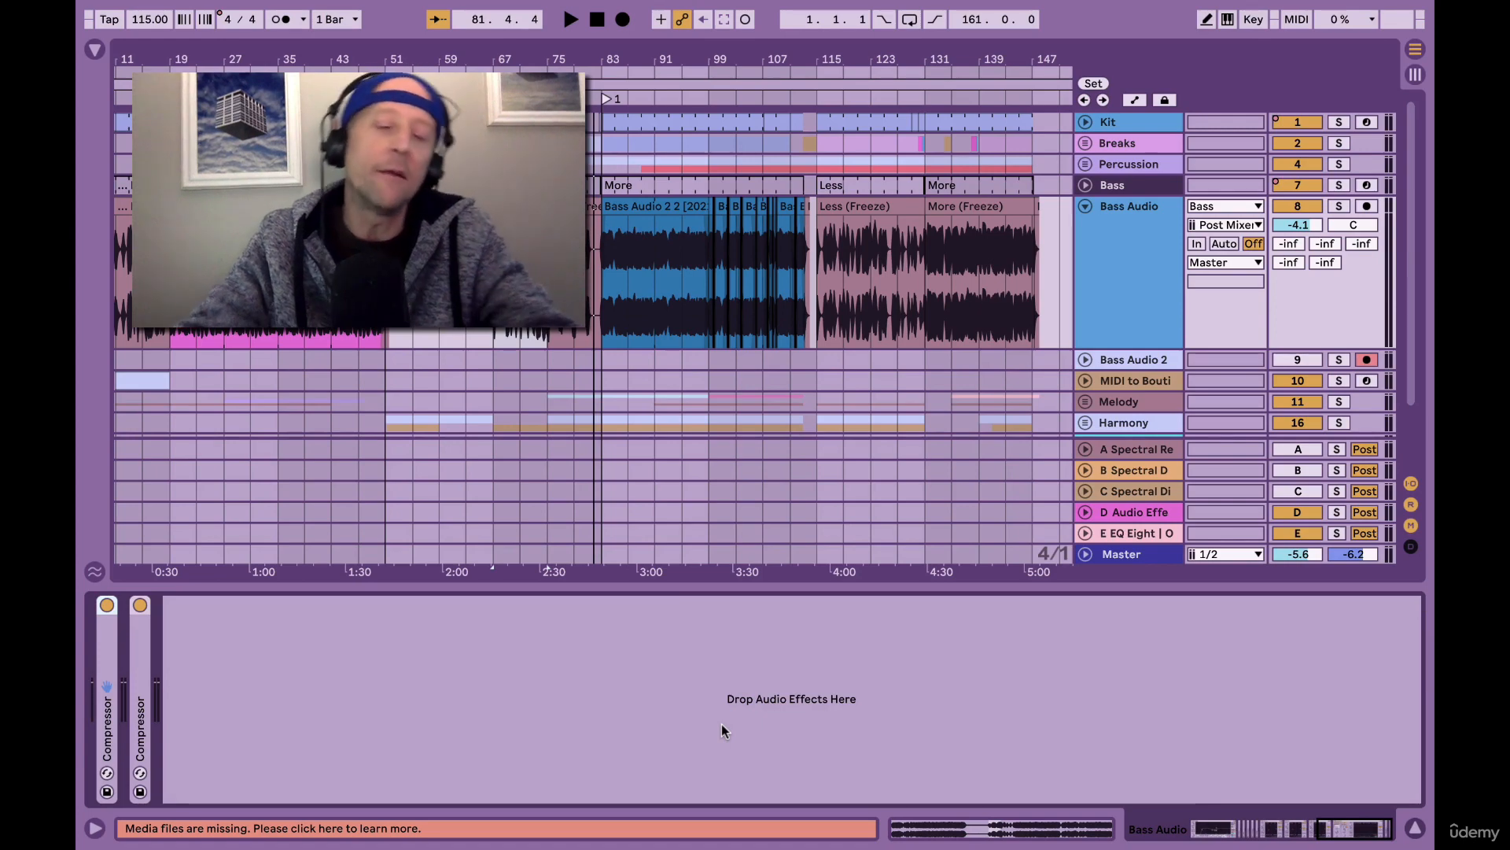
Find the Saturator effect in the browser, add it after the last Compressor on Bass Audio, and hide the browser.
{"action": "key", "text": "ctrl+f"}
{"action": "type", "text": "s"}
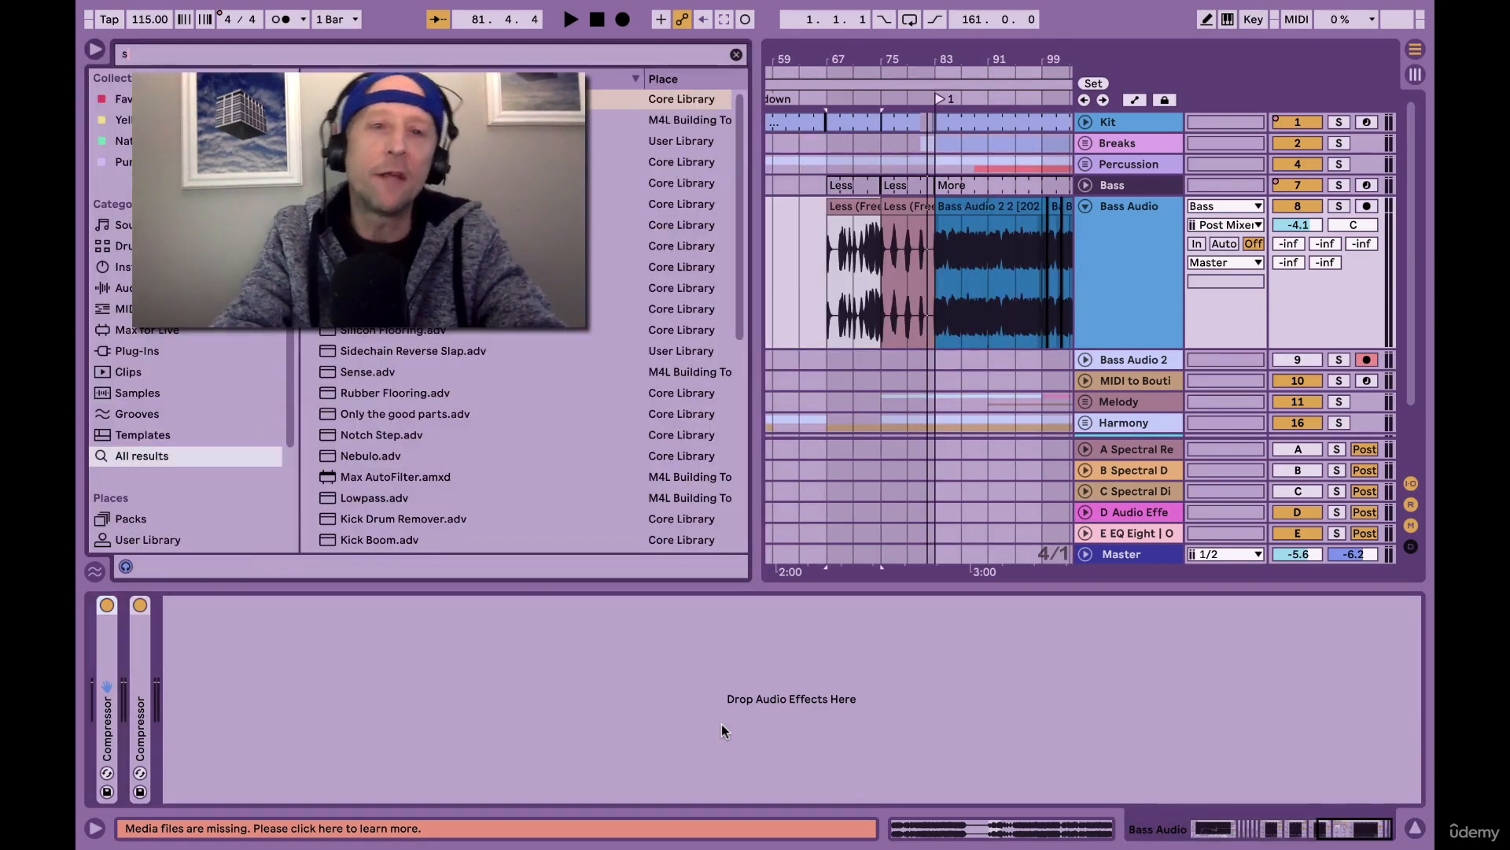
{"action": "type", "text": "atu"}
{"action": "key", "text": "Down"}
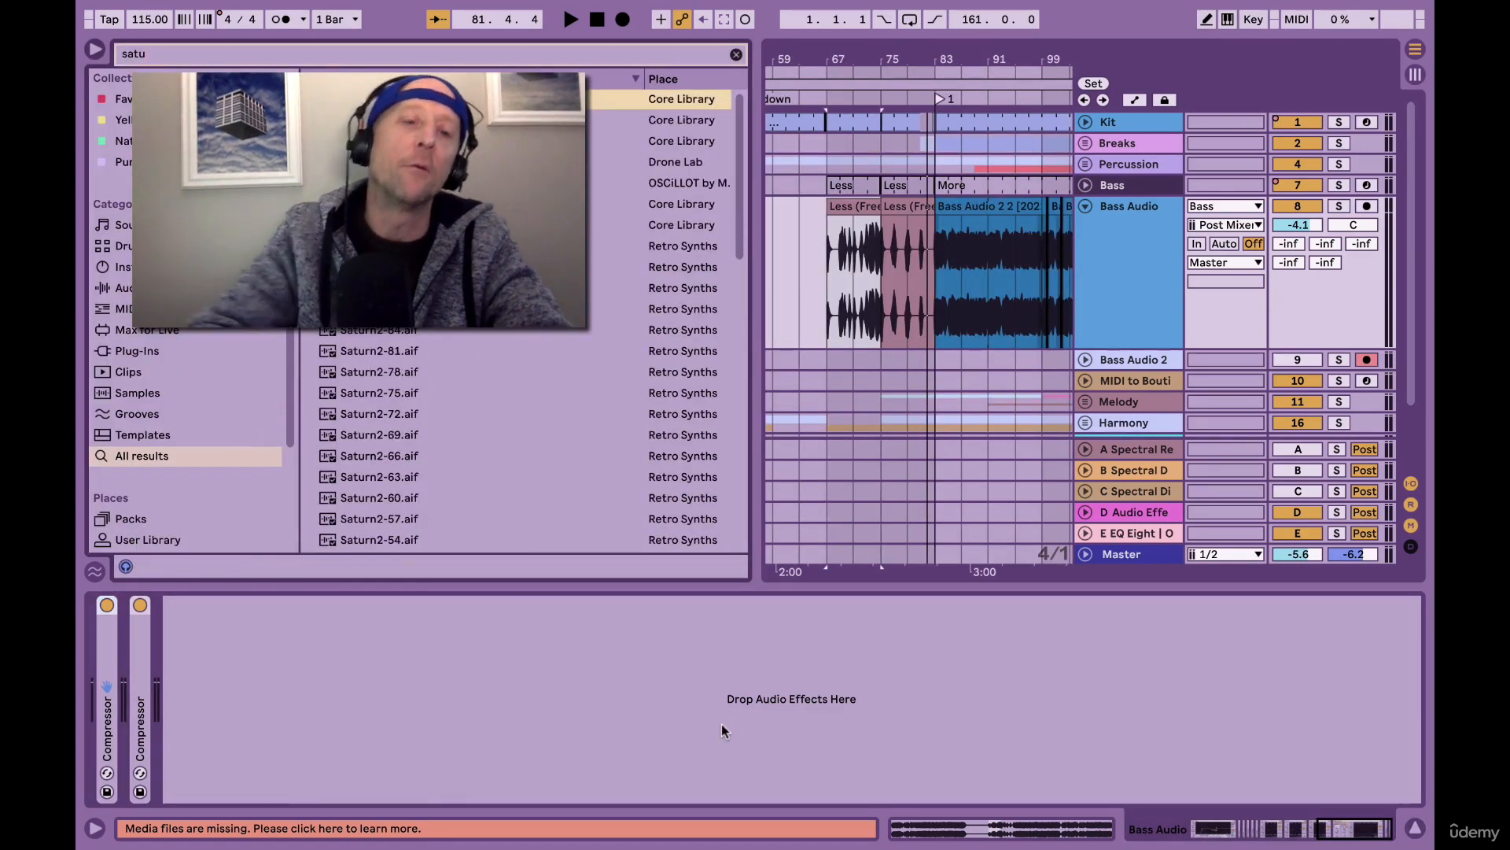
{"action": "key", "text": "Return"}
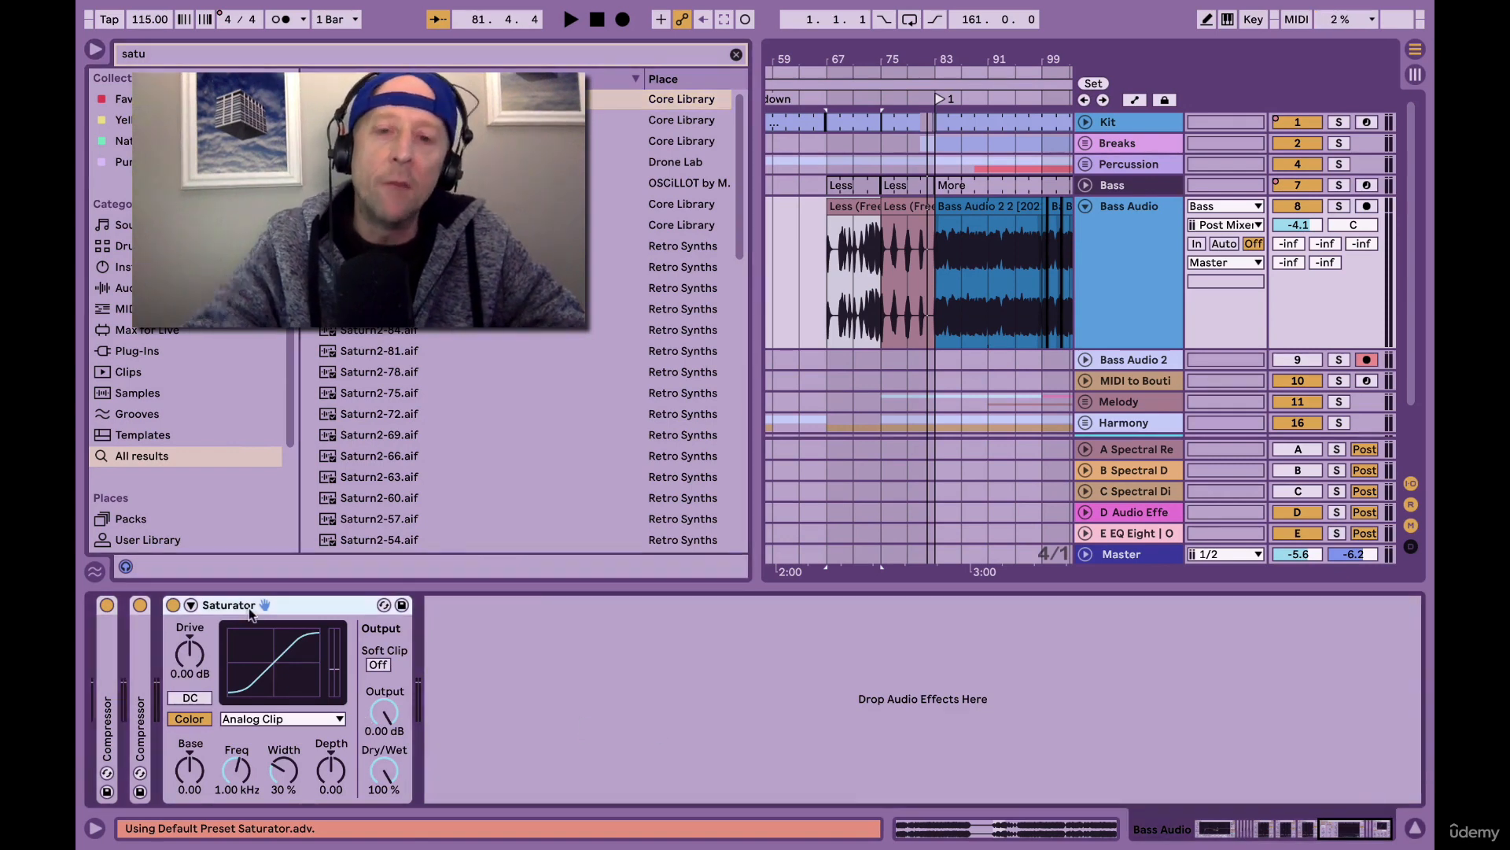
{"action": "key", "text": "ctrl+alt+b"}
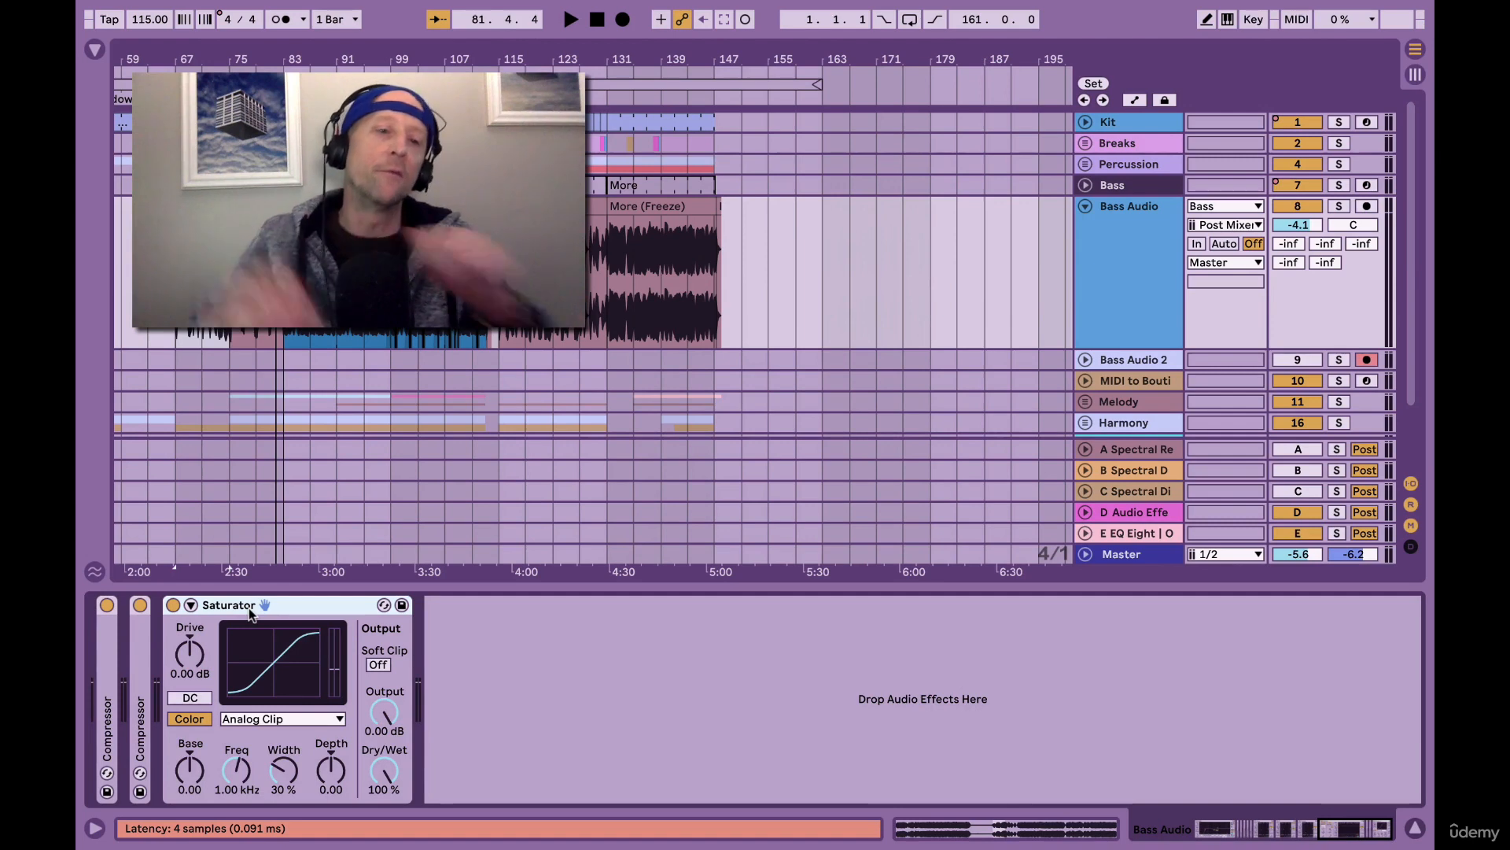
Try raising the Saturator's Drive to about 6.29 dB and reset it to 0 dB.
{"action": "left_click_drag", "start_coordinate": [190, 653], "coordinate": [189, 629]}
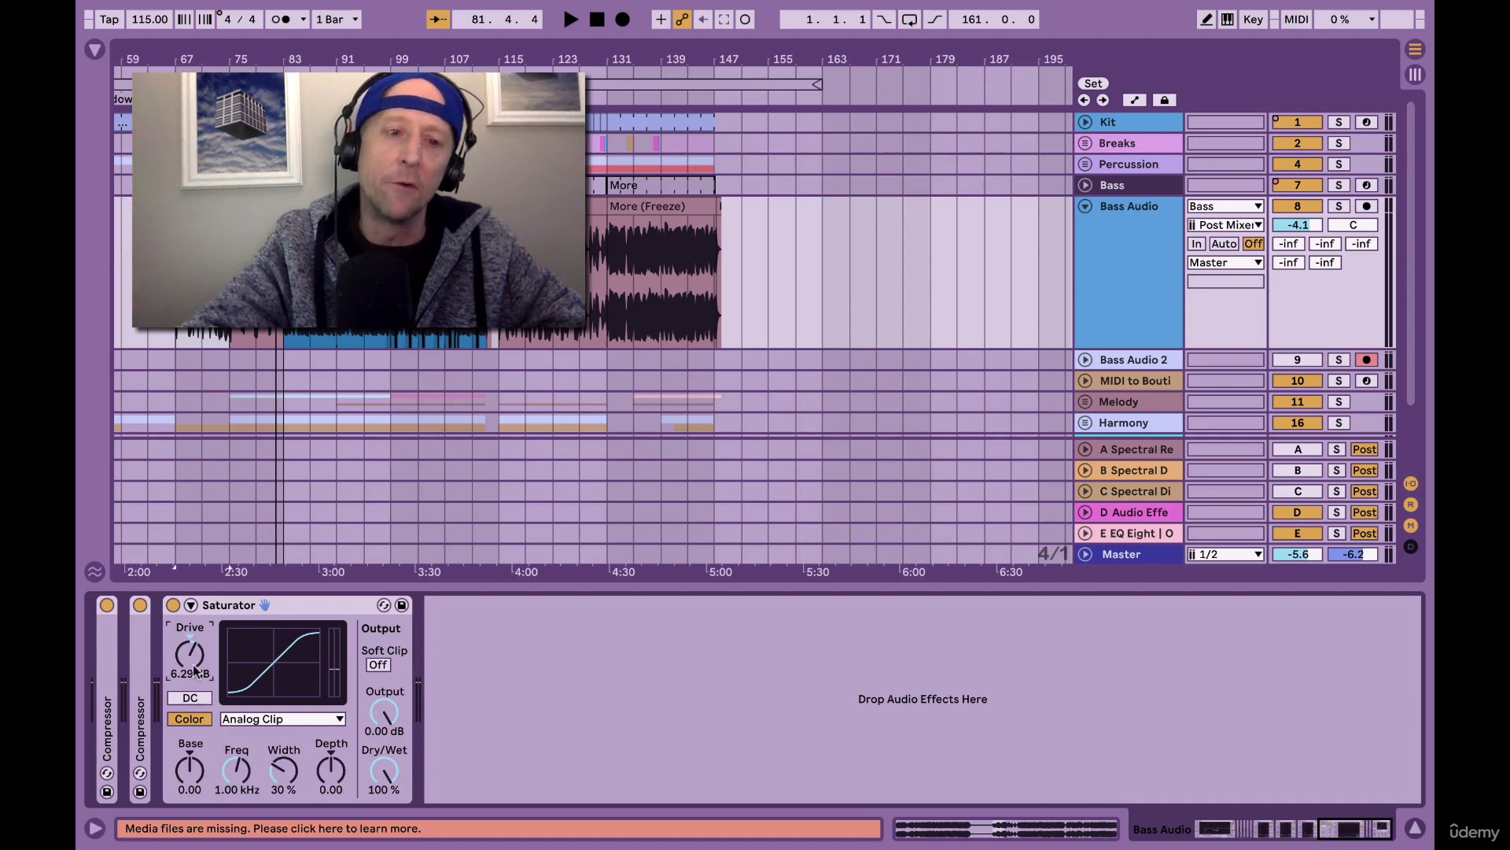
{"action": "left_click", "coordinate": [195, 673]}
{"action": "key", "text": "Delete"}
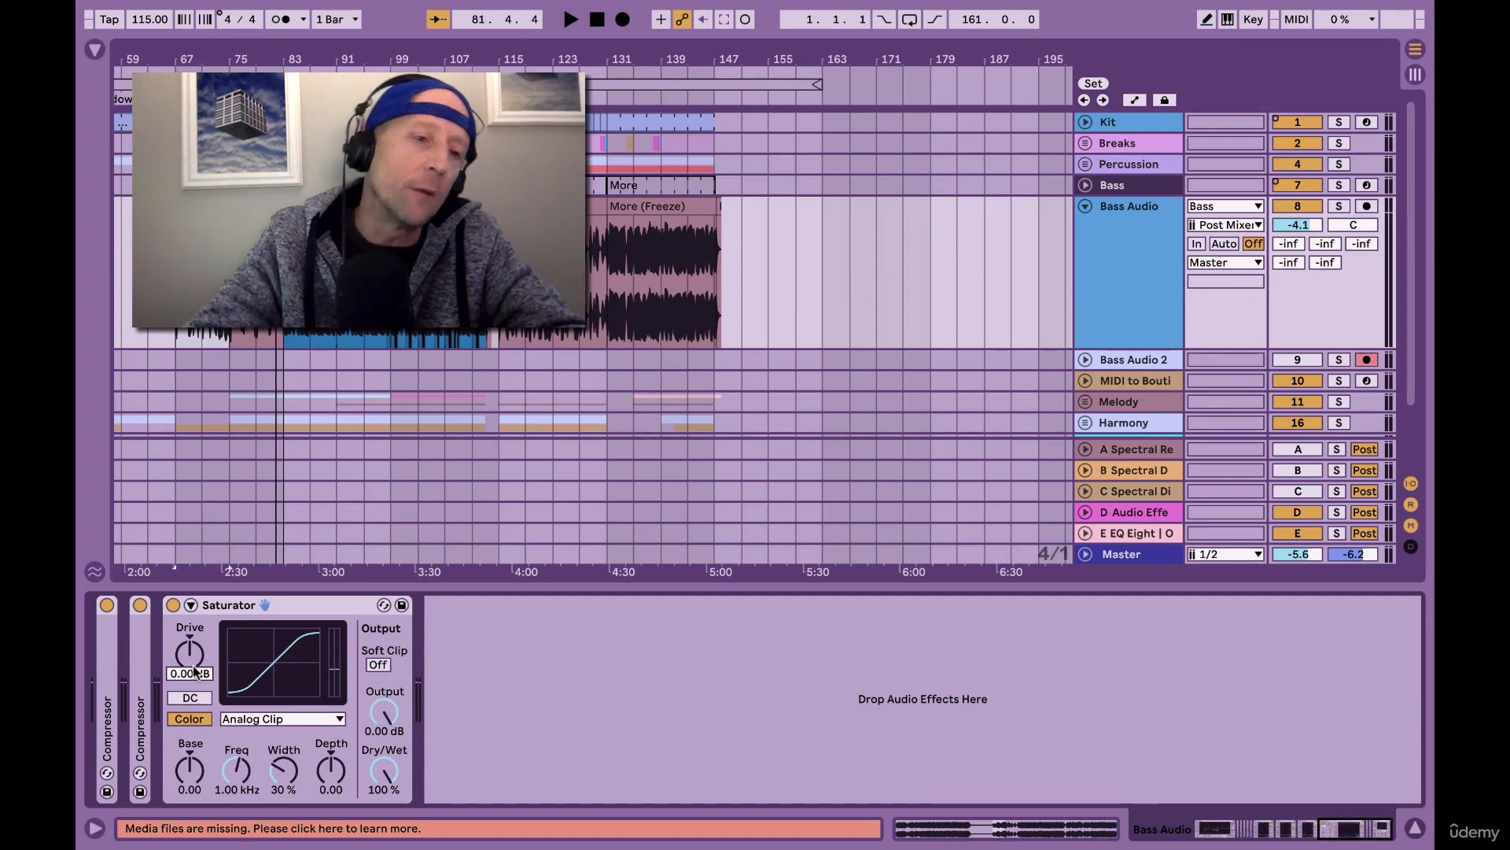
{"action": "left_click_drag", "start_coordinate": [194, 671], "coordinate": [194, 656]}
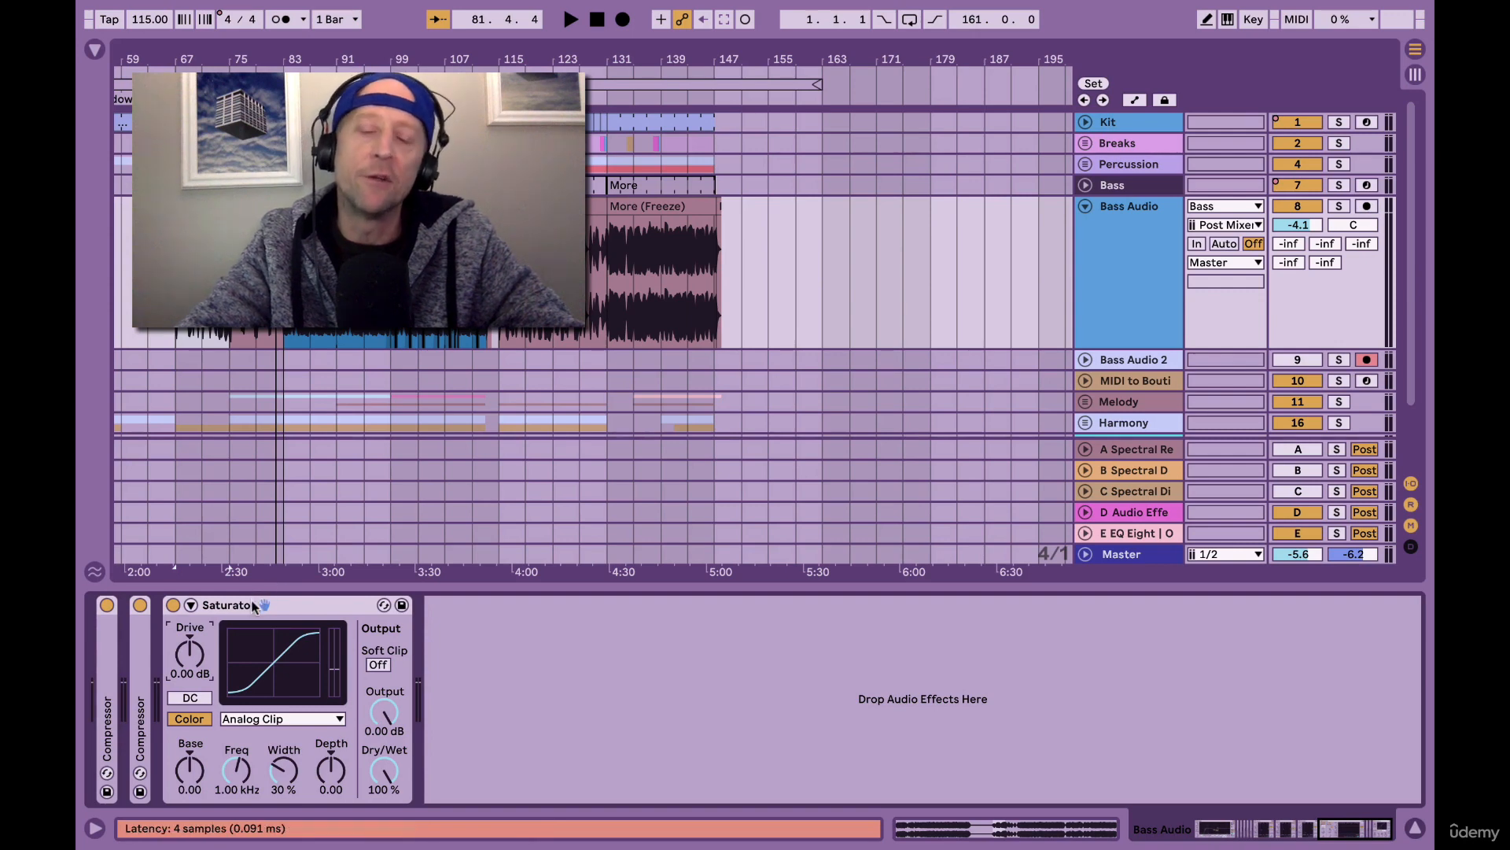
Continue playback and solo the Bass Audio track to listen through the Saturator at 0 dB Drive, leaving playback stopped and Soft Clip off.
{"action": "key", "text": "shift+space"}
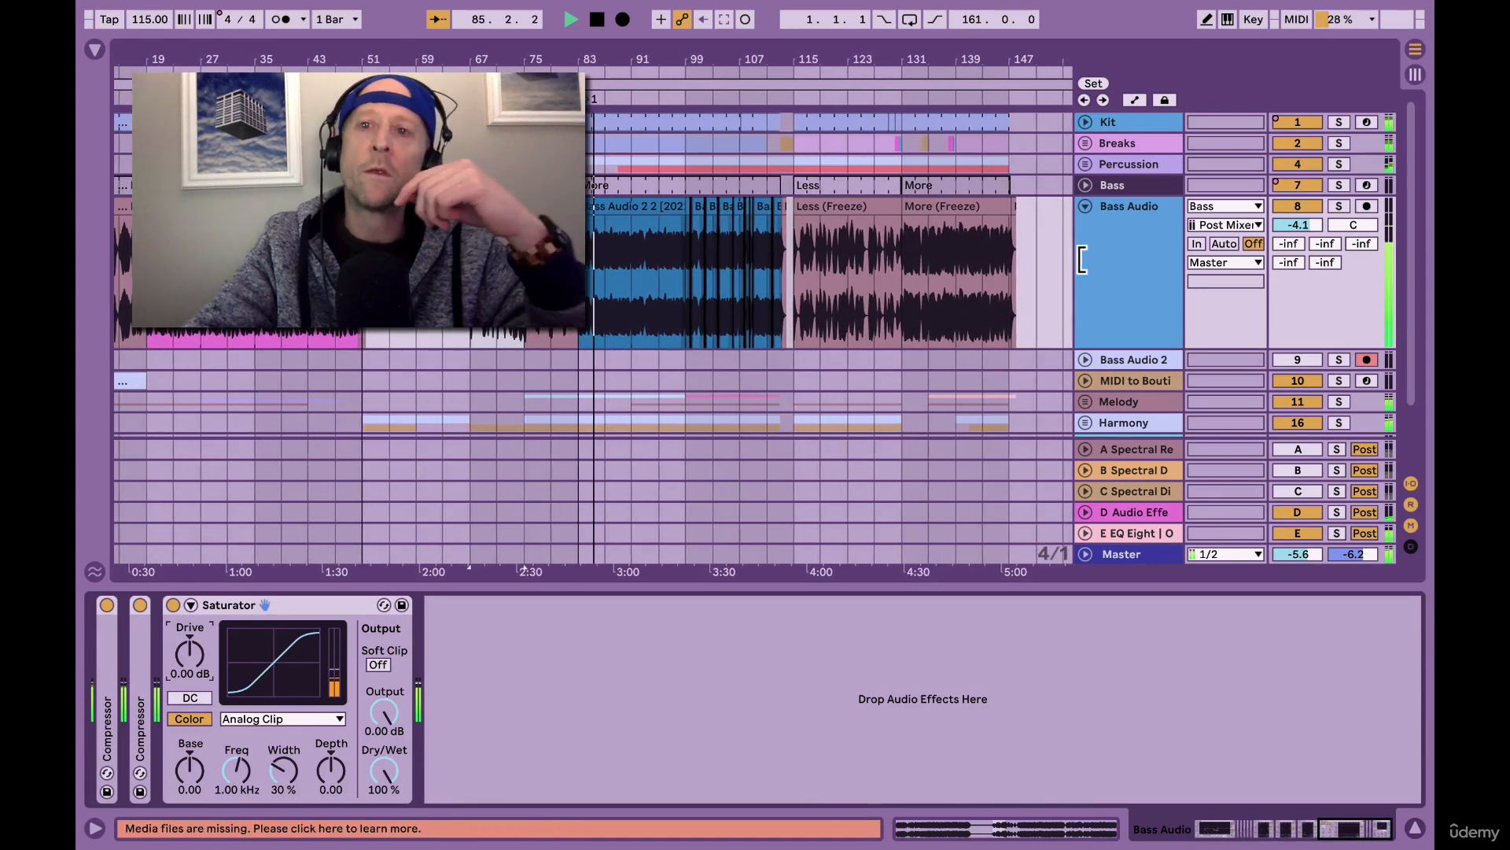
{"action": "left_click", "coordinate": [1118, 243]}
{"action": "key", "text": "s"}
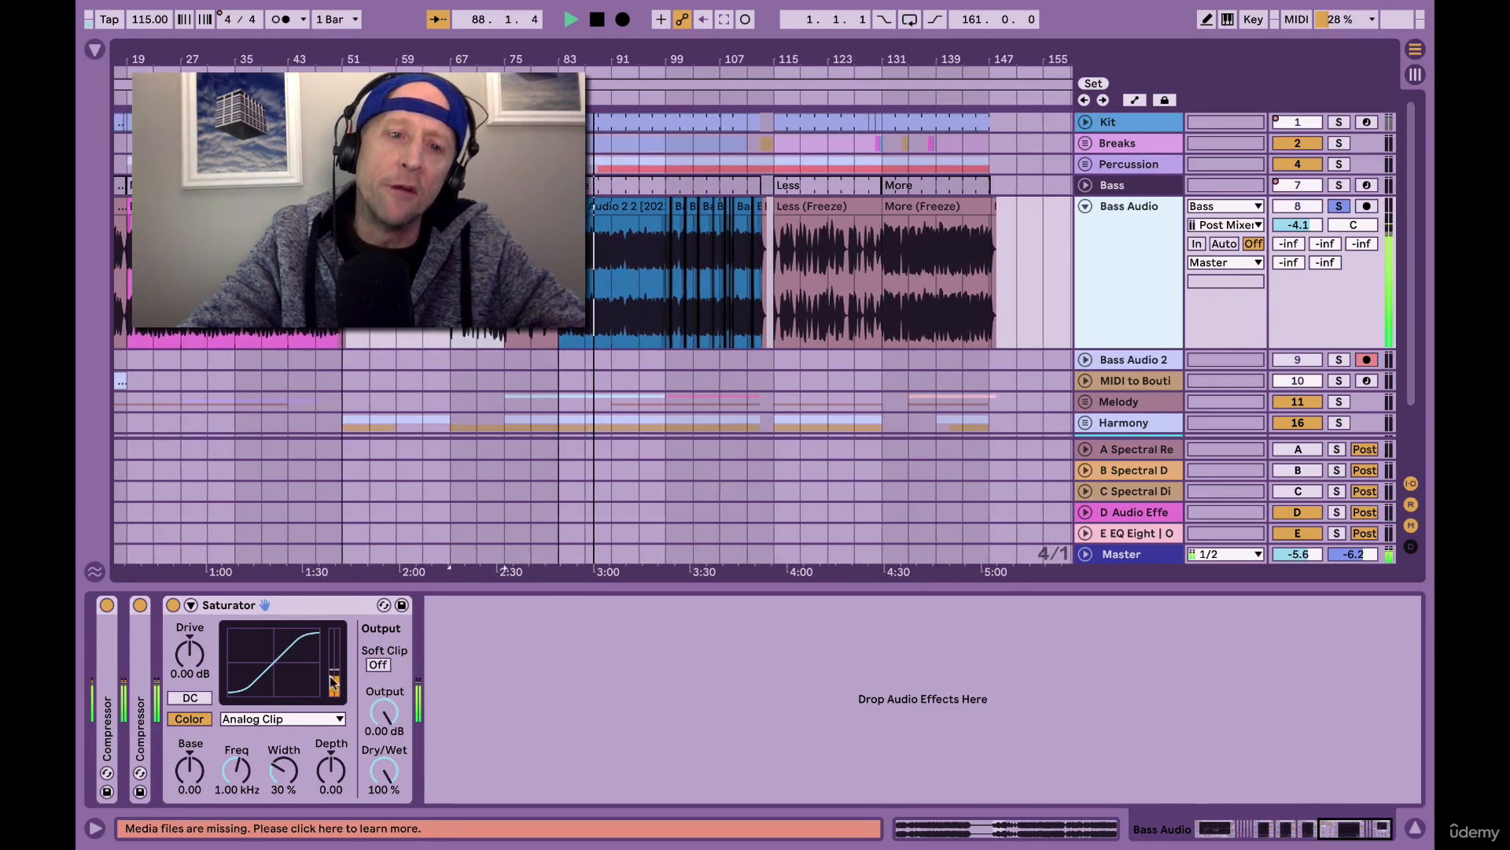
{"action": "key", "text": "space"}
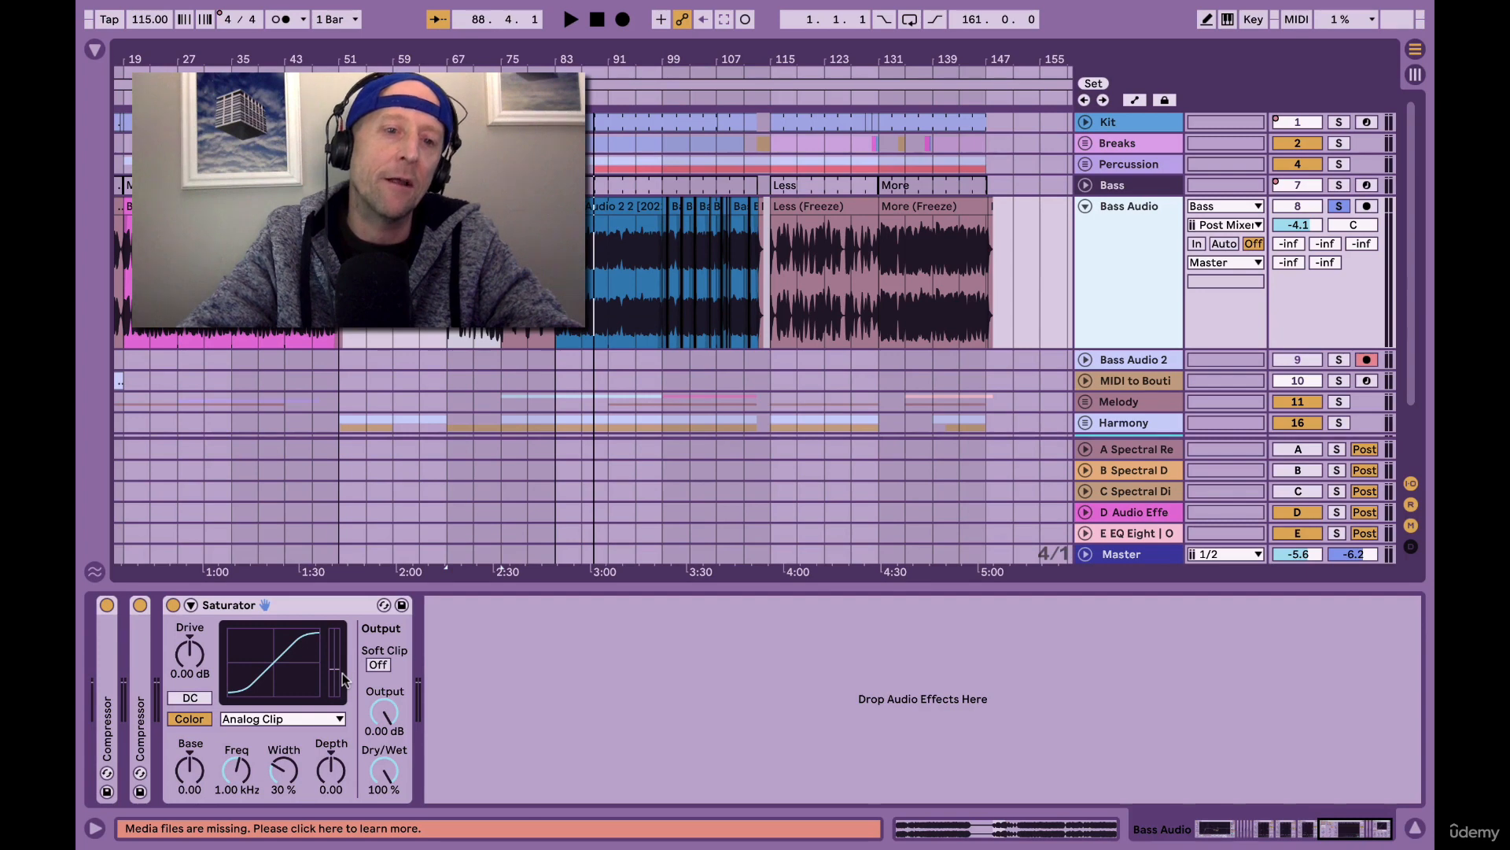
{"action": "left_click", "coordinate": [378, 666]}
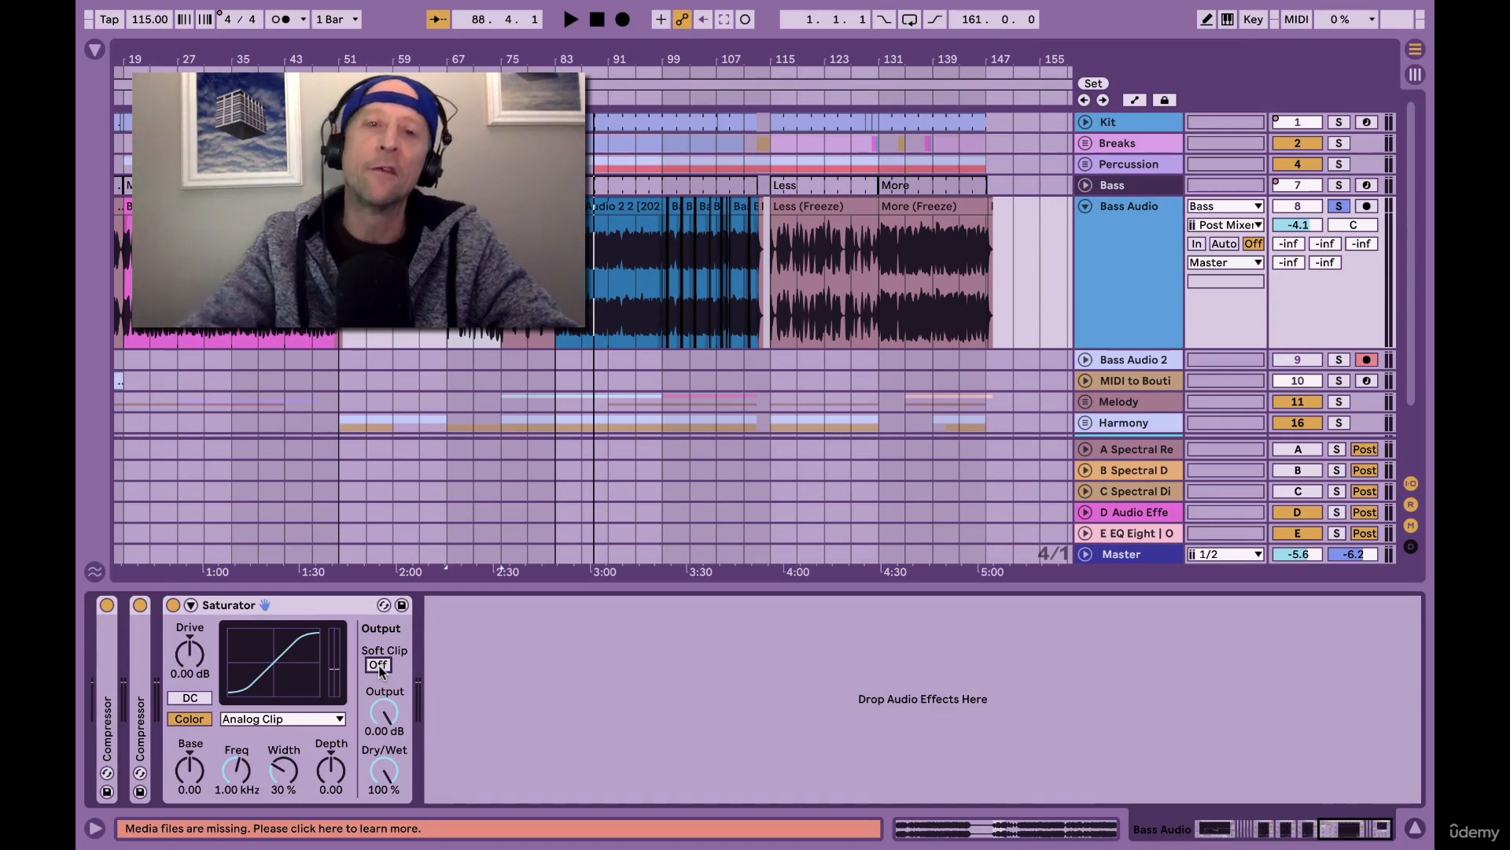
Raise the Saturator's Drive to about 3.43 dB during playback and bypass the device for comparison.
{"action": "key", "text": "space"}
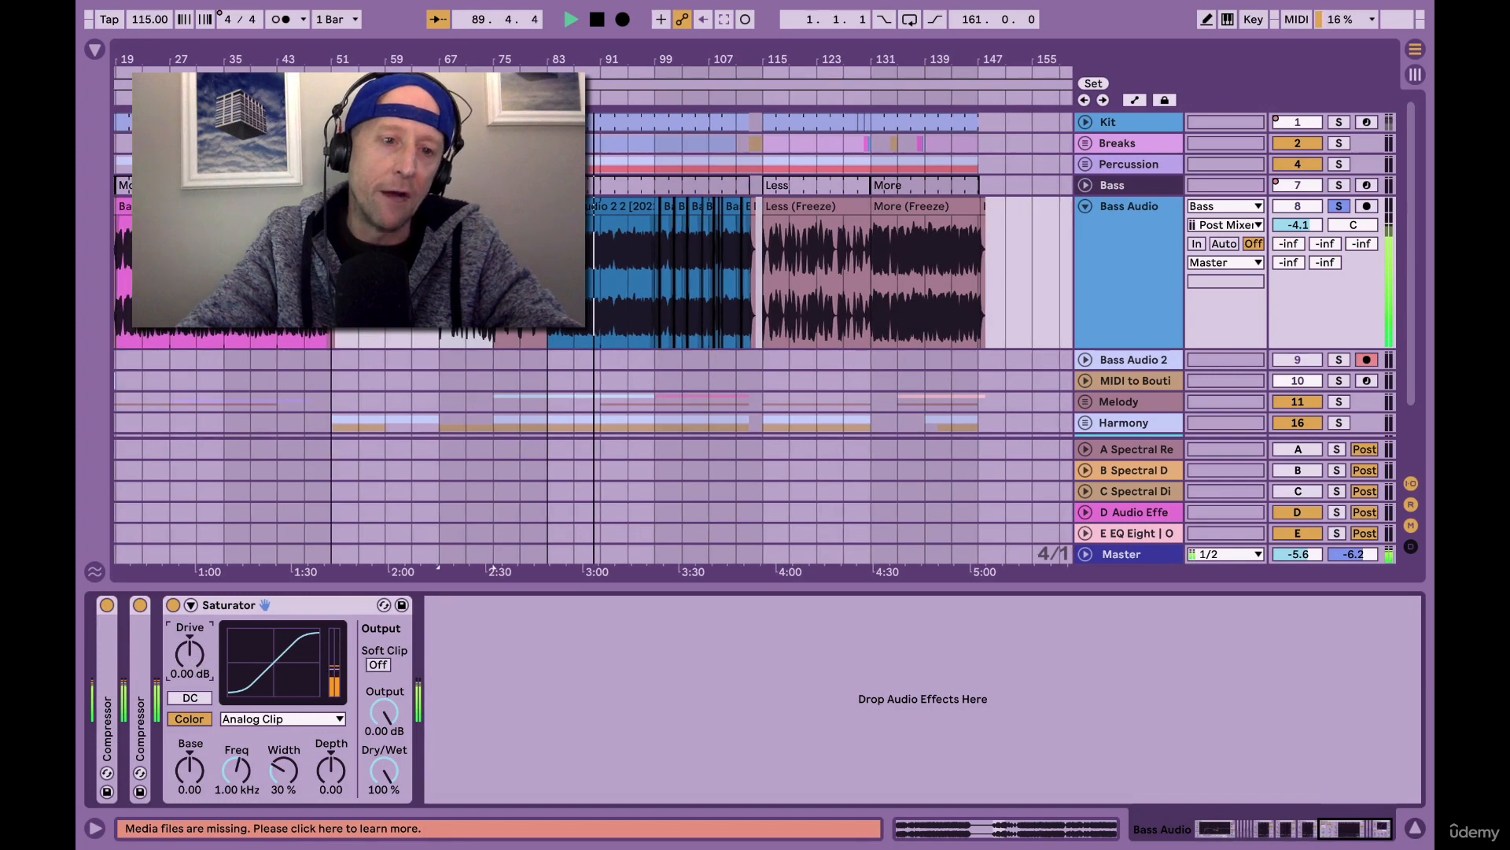
{"action": "left_click_drag", "start_coordinate": [194, 666], "coordinate": [194, 654]}
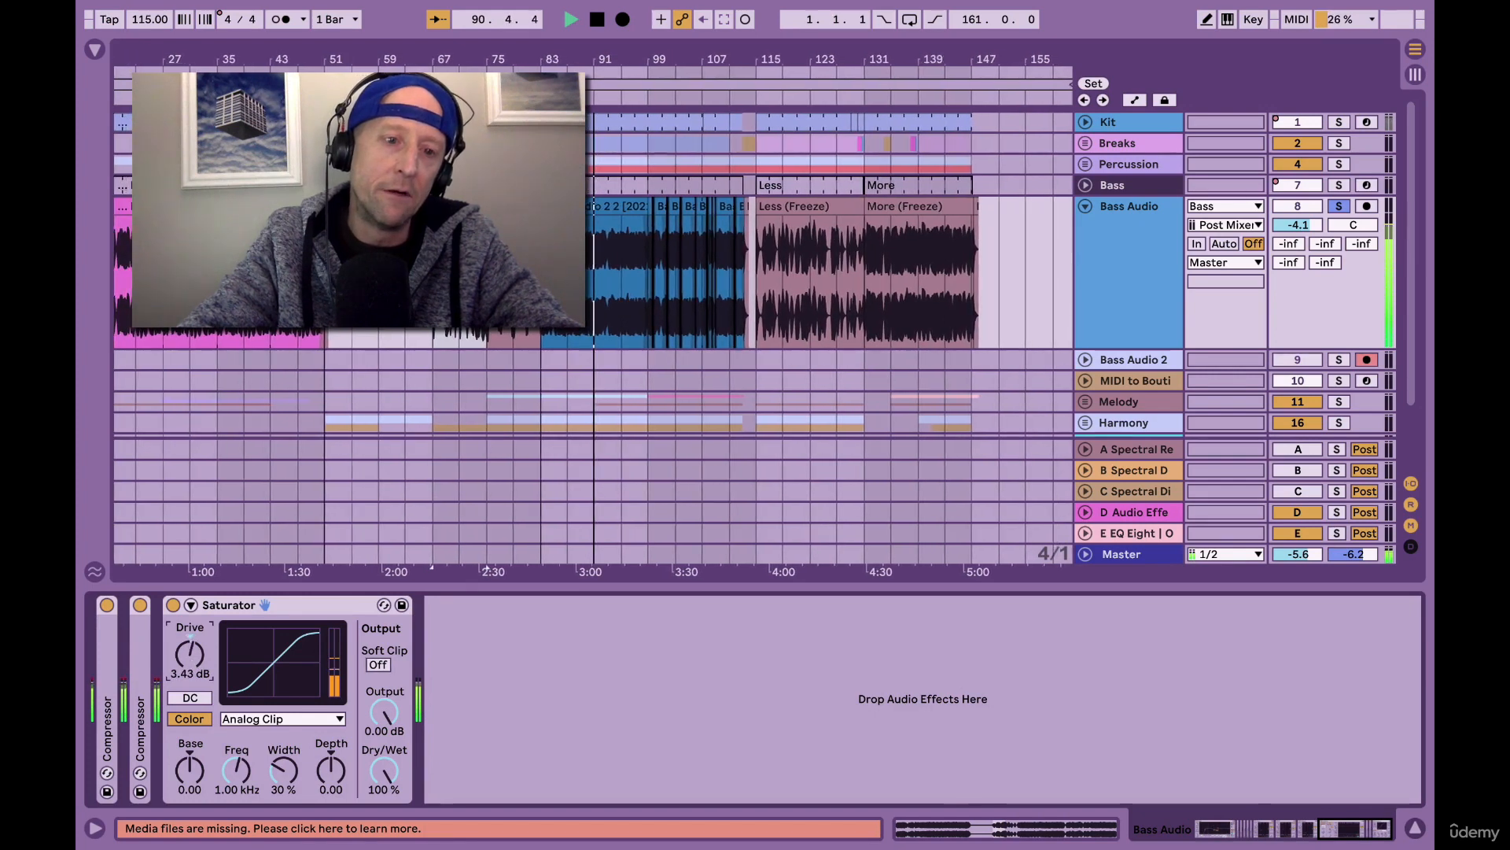
{"action": "left_click", "coordinate": [172, 605]}
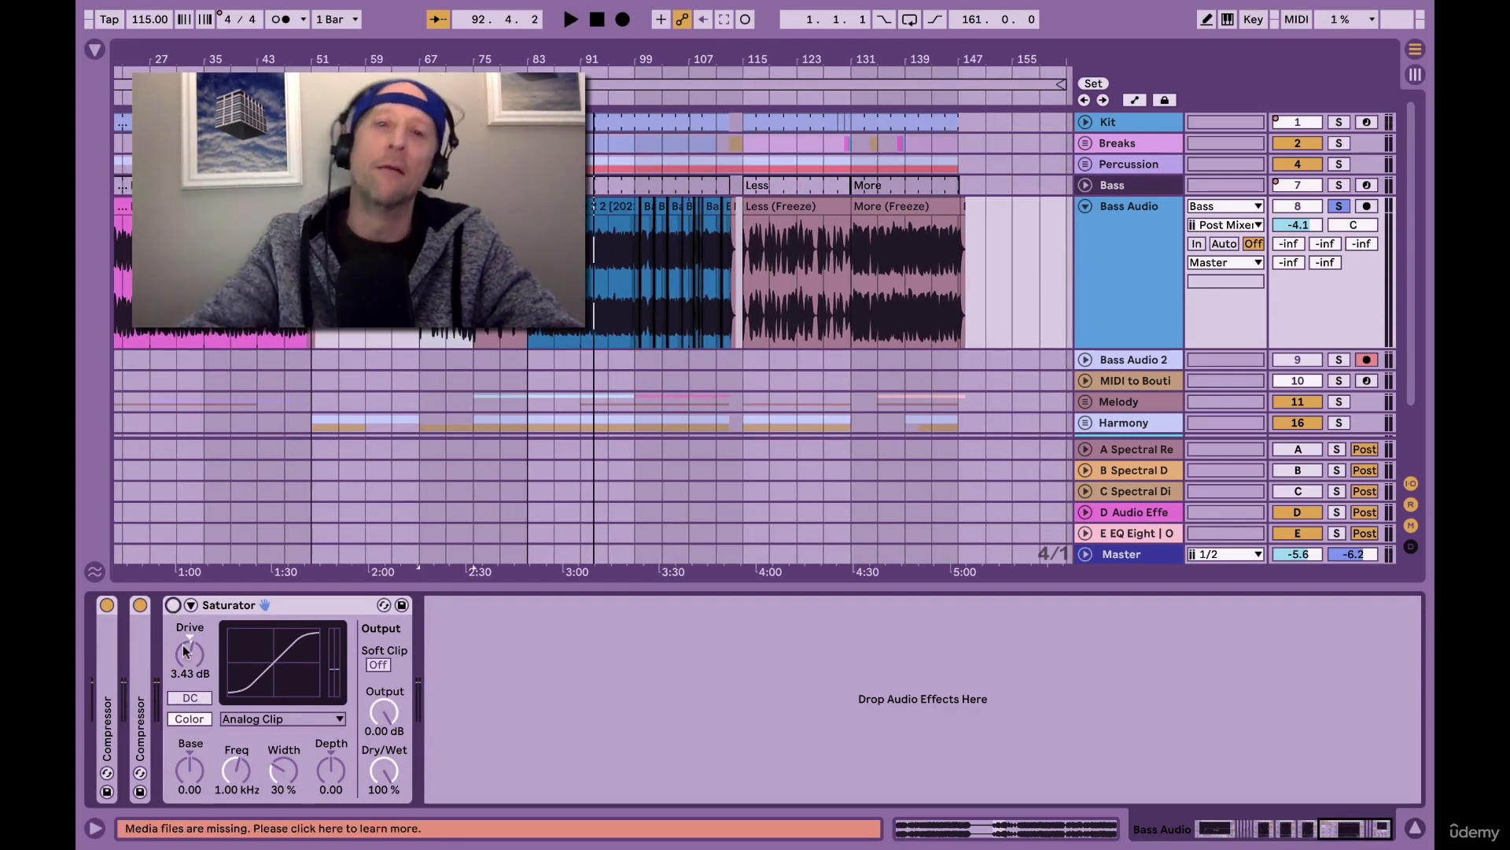
Compare the Saturator on and off during playback and raise its Drive to about 4.57 dB with the device enabled.
{"action": "left_click", "coordinate": [173, 605]}
{"action": "key", "text": "space"}
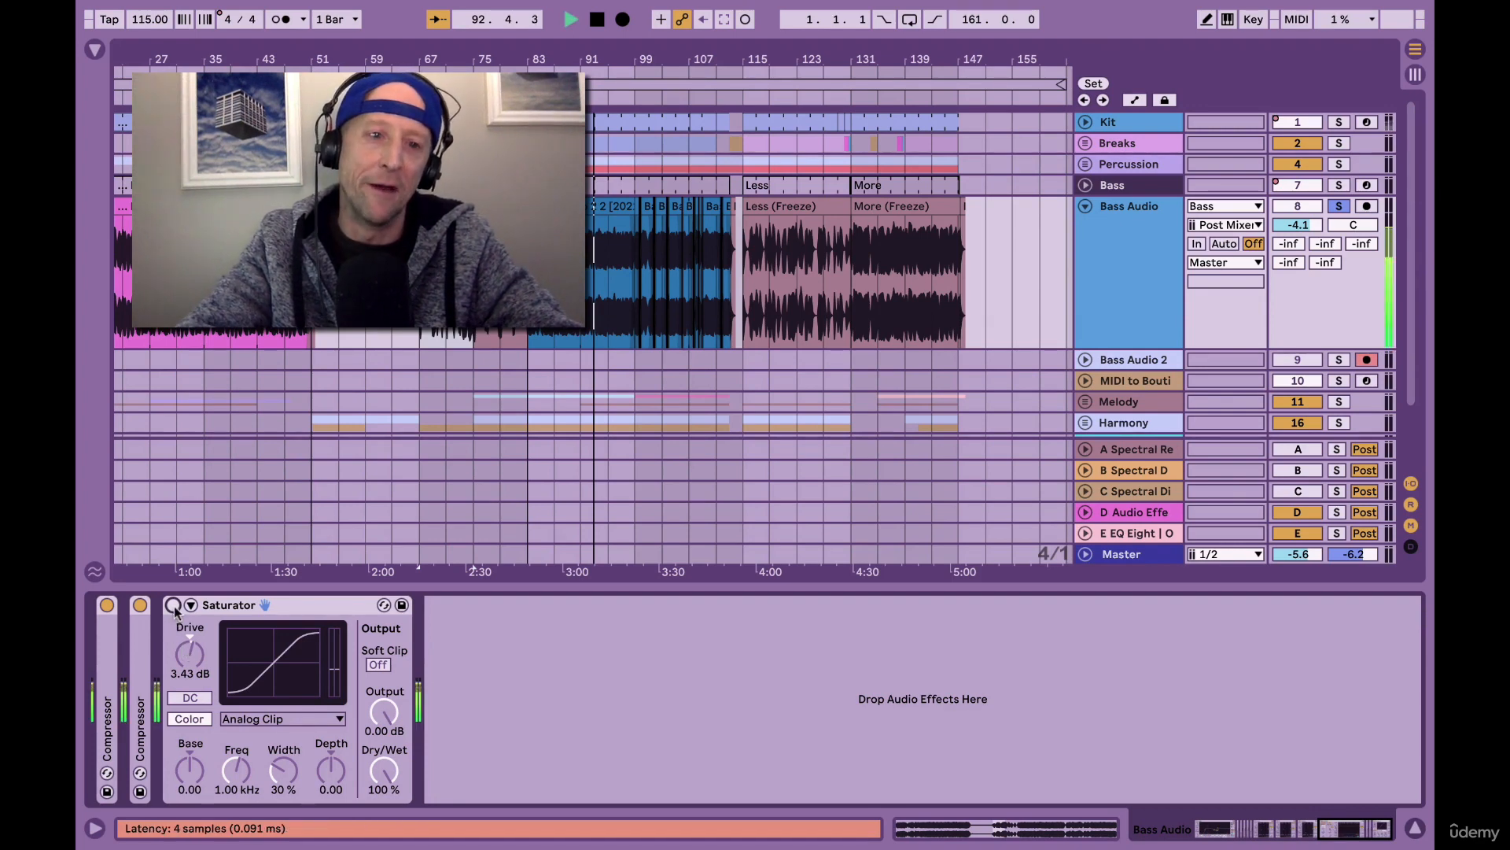
{"action": "mouse_move", "coordinate": [189, 653]}
{"action": "left_mouse_down"}
{"action": "mouse_move", "coordinate": [189, 581]}
{"action": "mouse_move", "coordinate": [189, 647]}
{"action": "left_mouse_up"}
{"action": "key", "text": "space"}
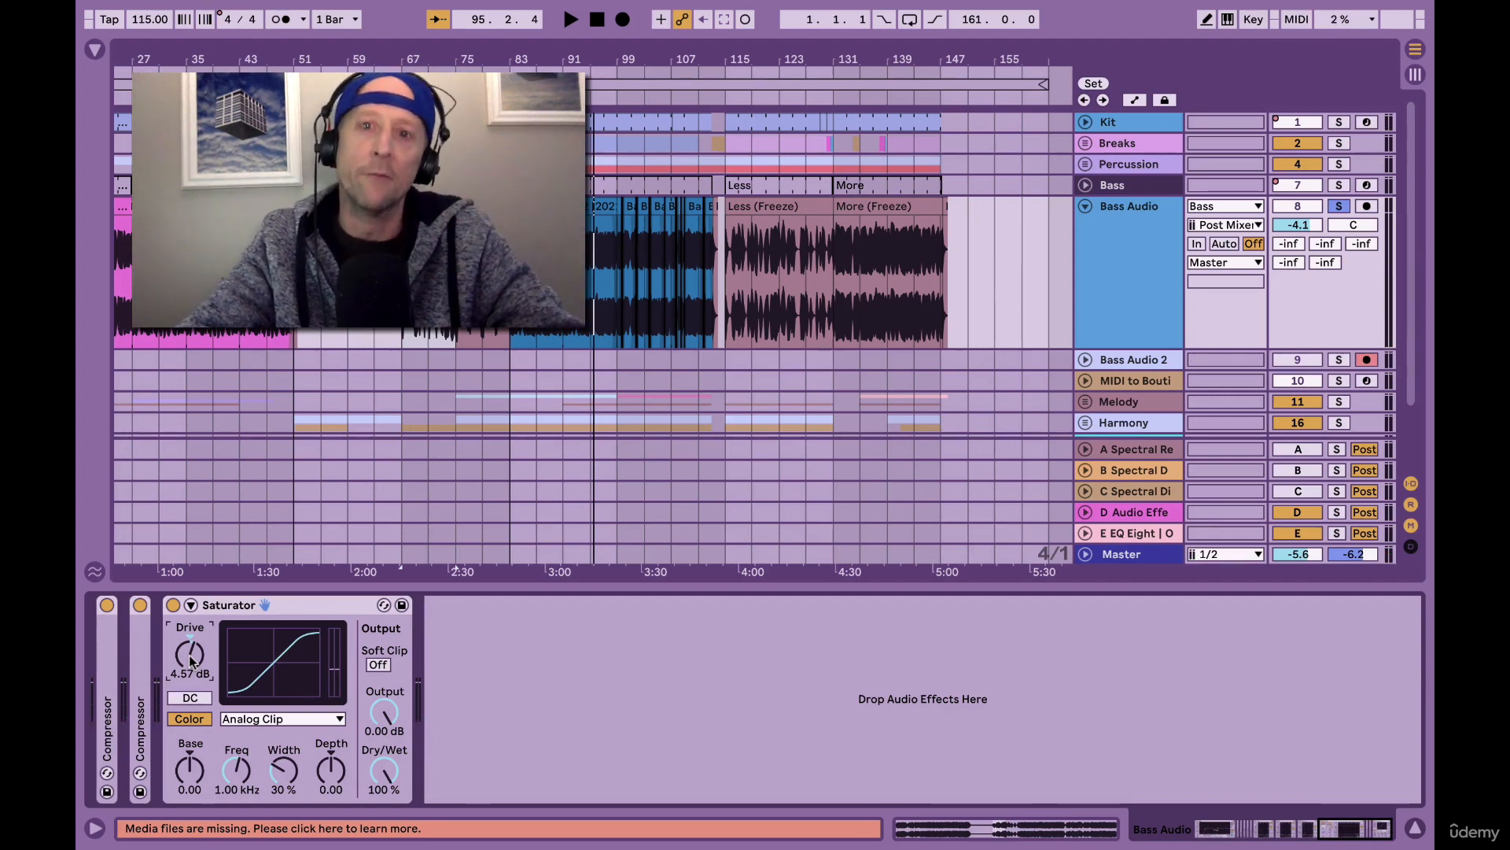
Find the Spectrum device in the browser, add it after the Saturator, and hide the browser.
{"action": "key", "text": "ctrl+f"}
{"action": "type", "text": "soe"}
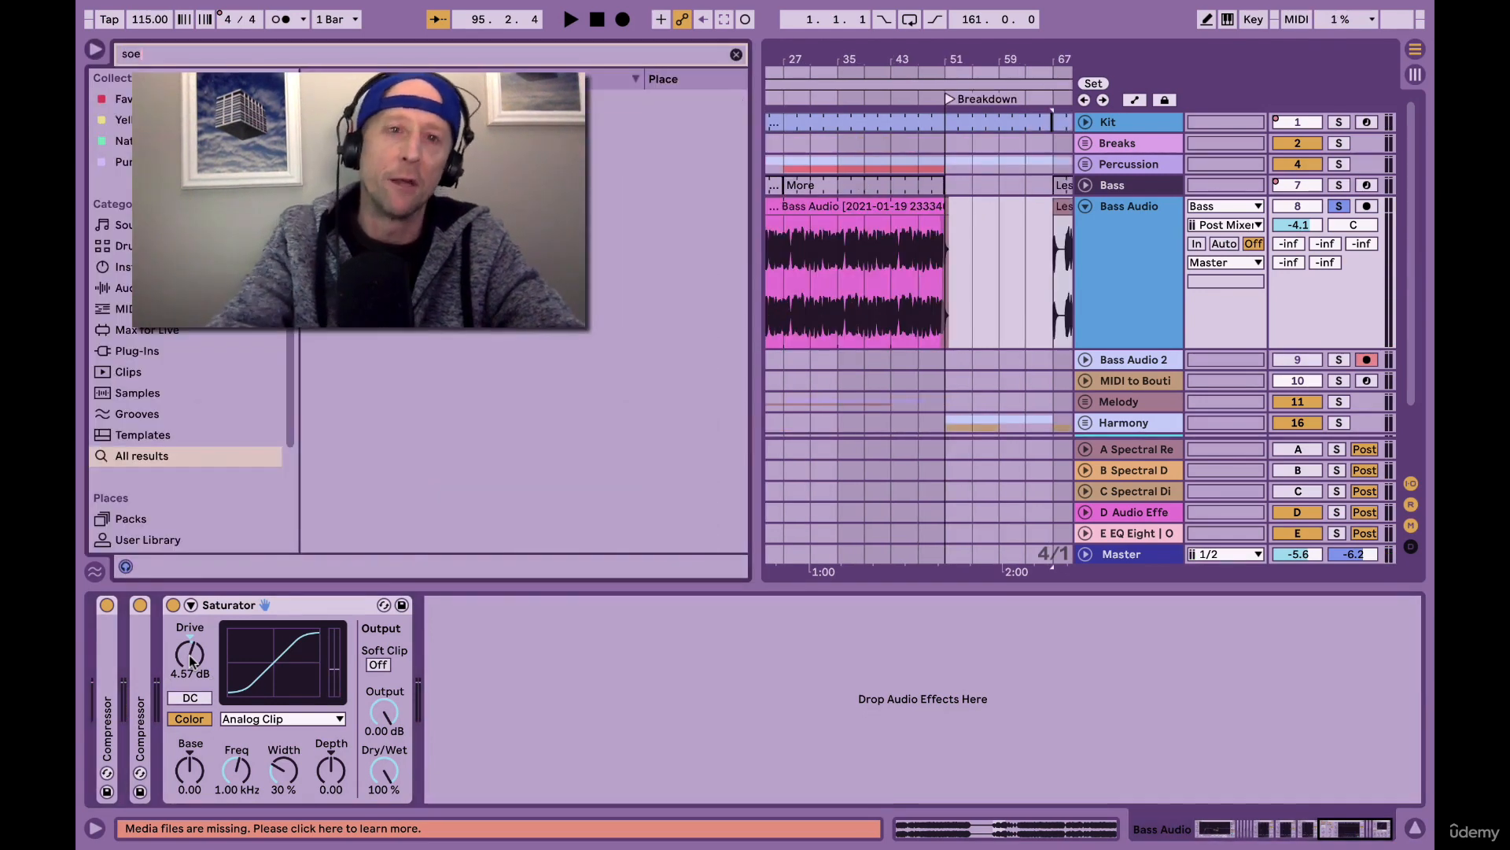
{"action": "key", "text": "BackSpace"}
{"action": "type", "text": "pe"}
{"action": "key", "text": "Down"}
{"action": "key", "text": "Return"}
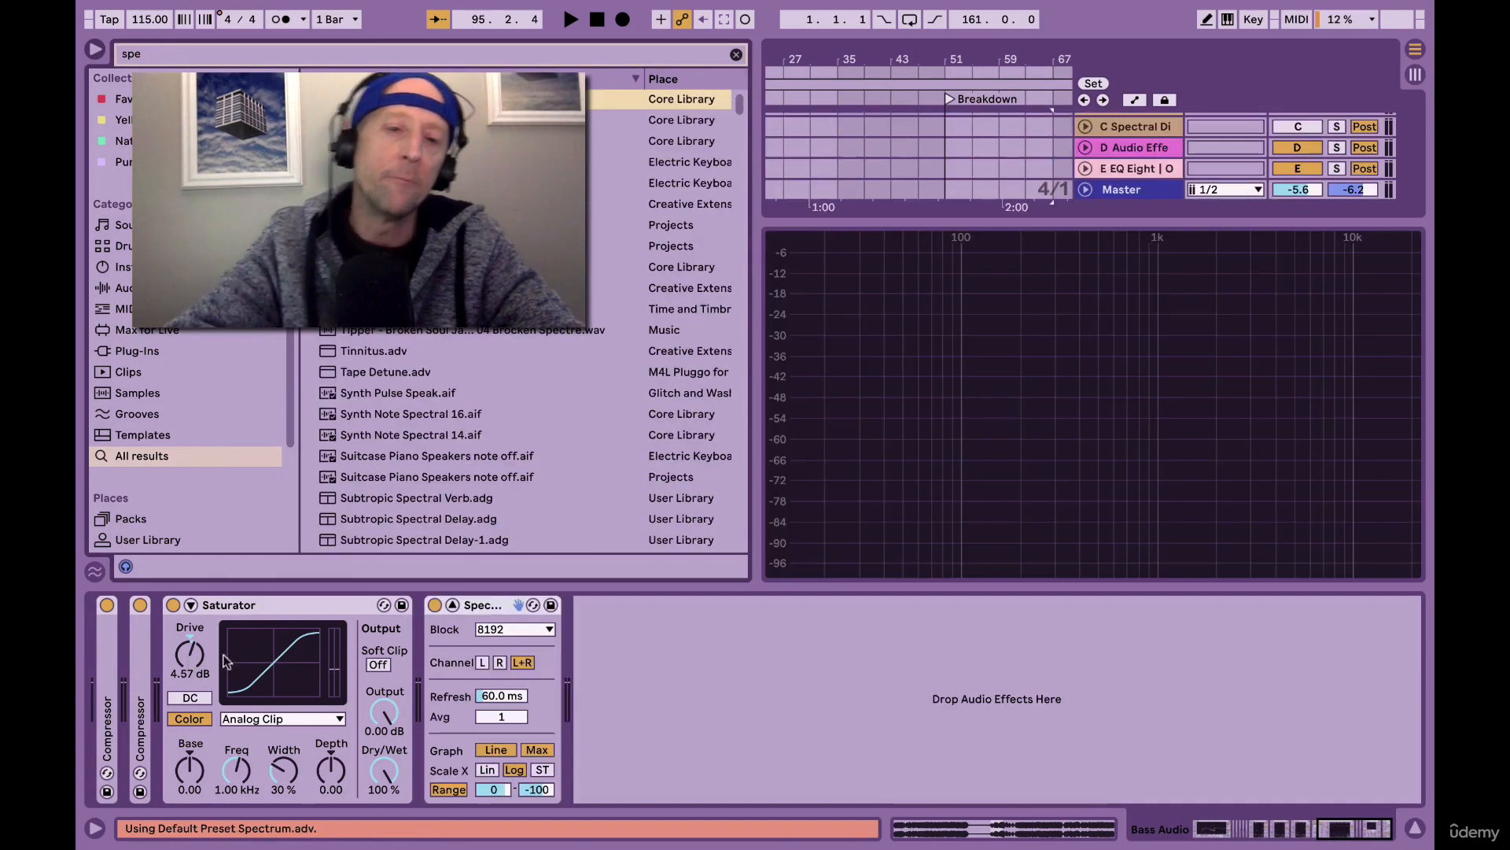
{"action": "key", "text": "ctrl+alt+b"}
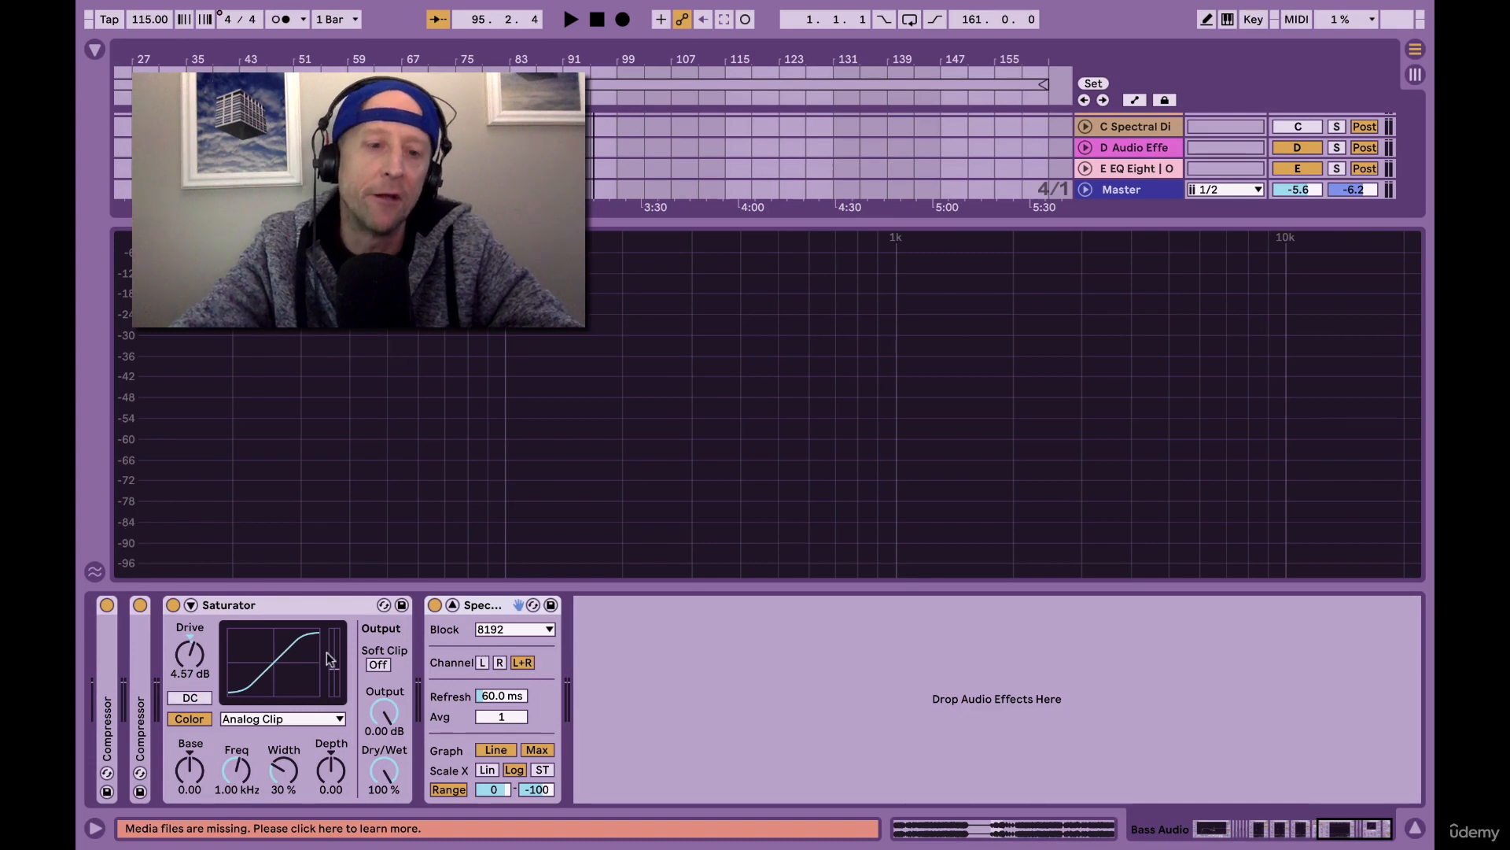
Play the bass from bar 67 with the Saturator bypassed and with it enabled, comparing the harmonics in the Spectrum display.
{"action": "left_click", "coordinate": [173, 605]}
{"action": "key", "text": "space"}
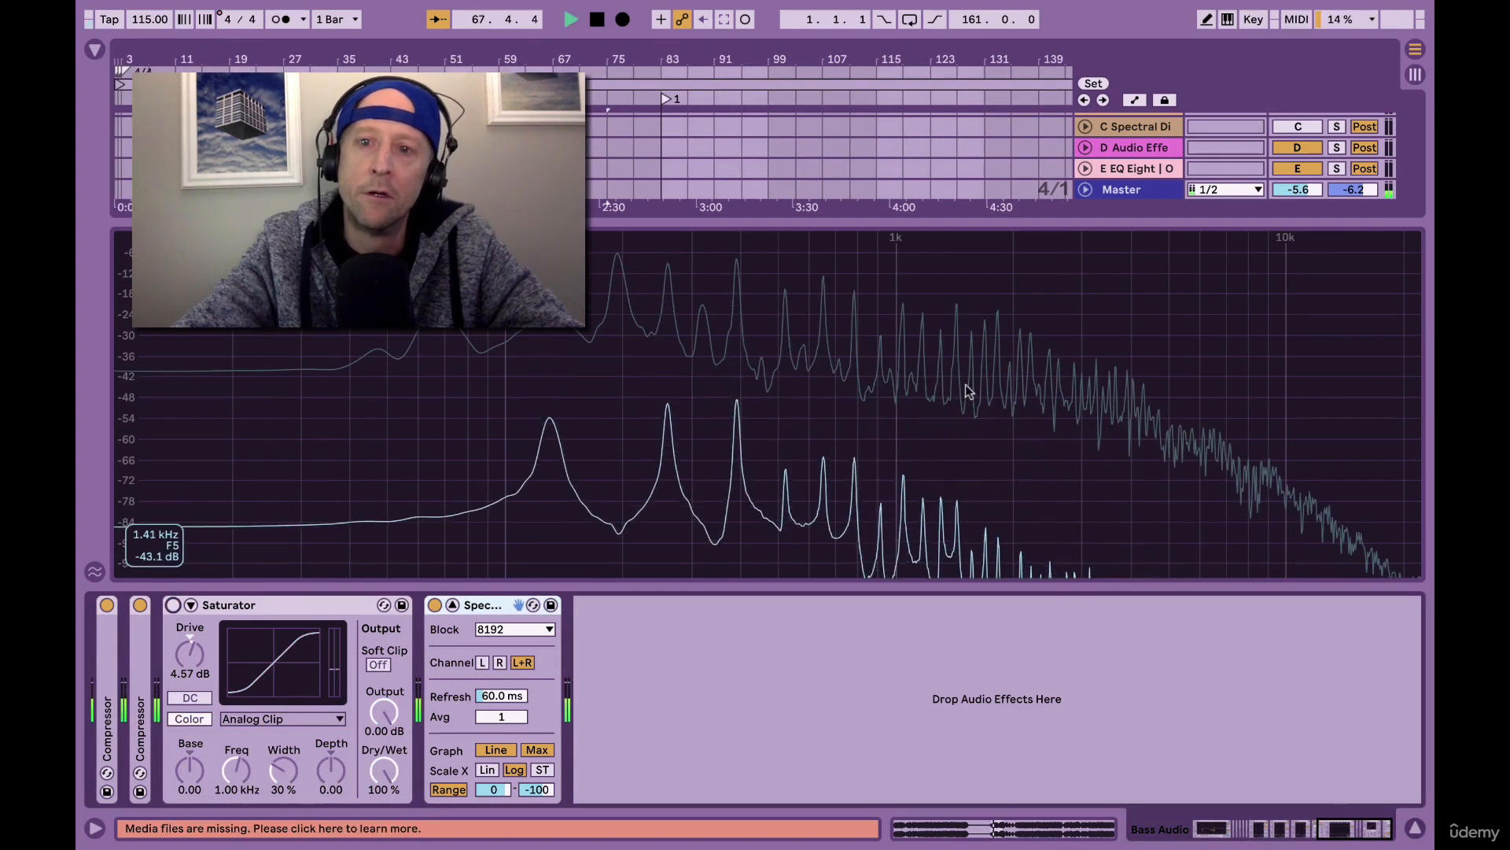
{"action": "key", "text": "space"}
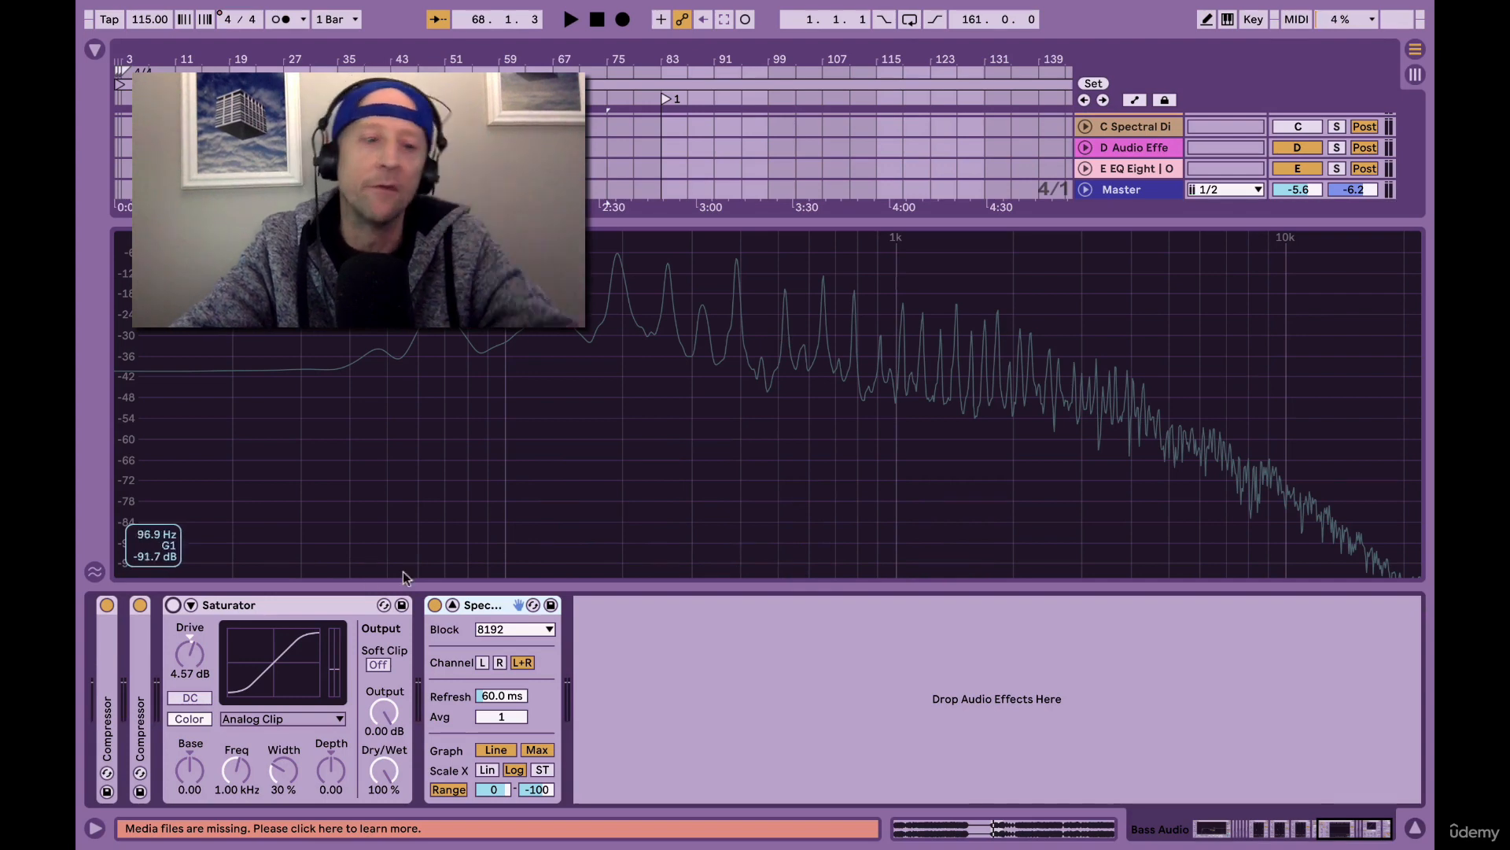
{"action": "left_click", "coordinate": [173, 605]}
{"action": "key", "text": "space"}
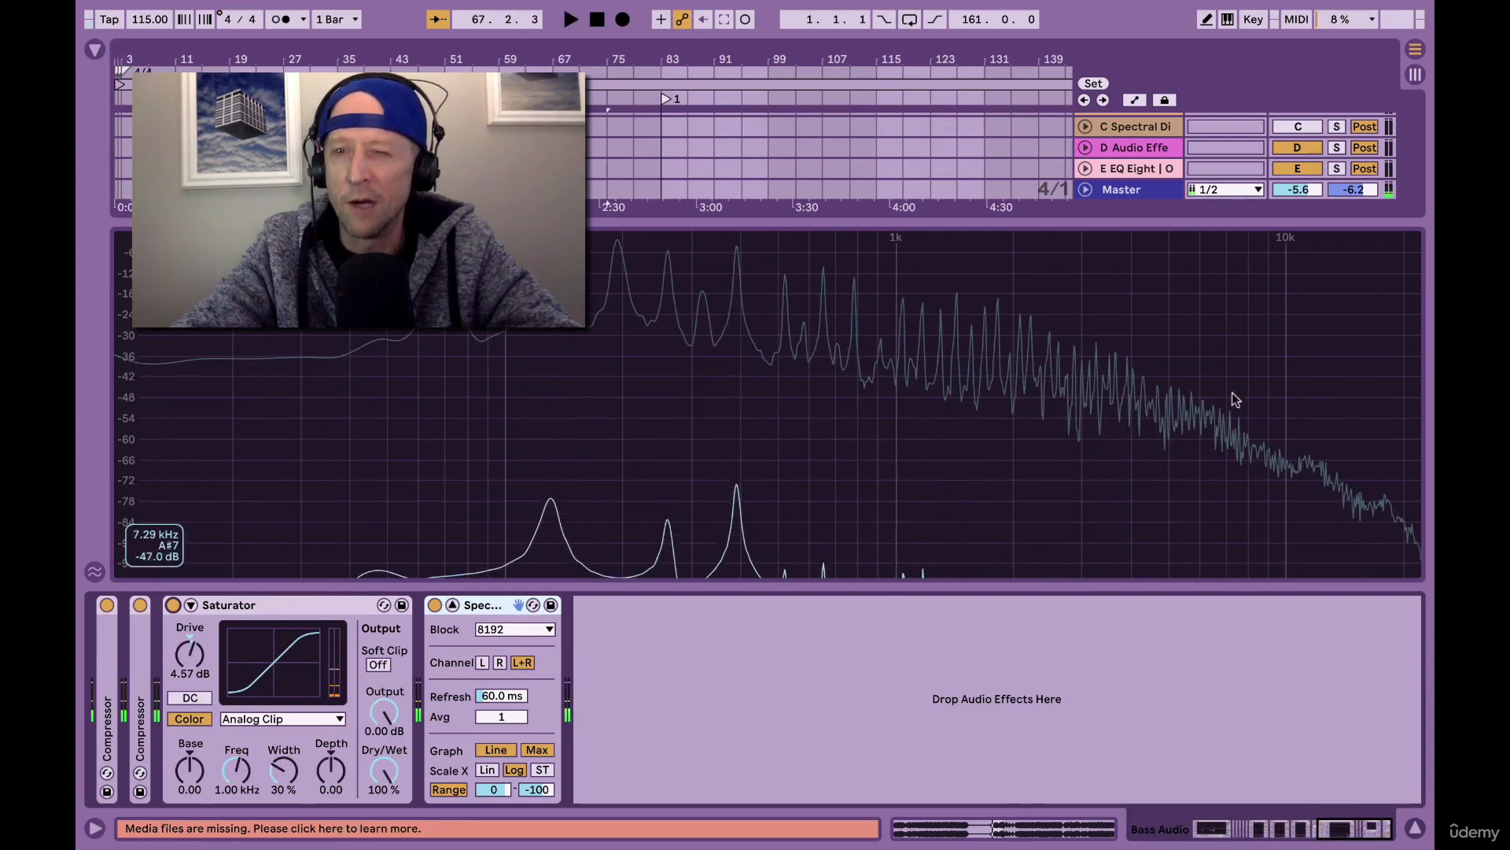
Raise the Saturator's Drive to about 13.1 dB during playback to hear the heavier distortion, and stop playback.
{"action": "key", "text": "space"}
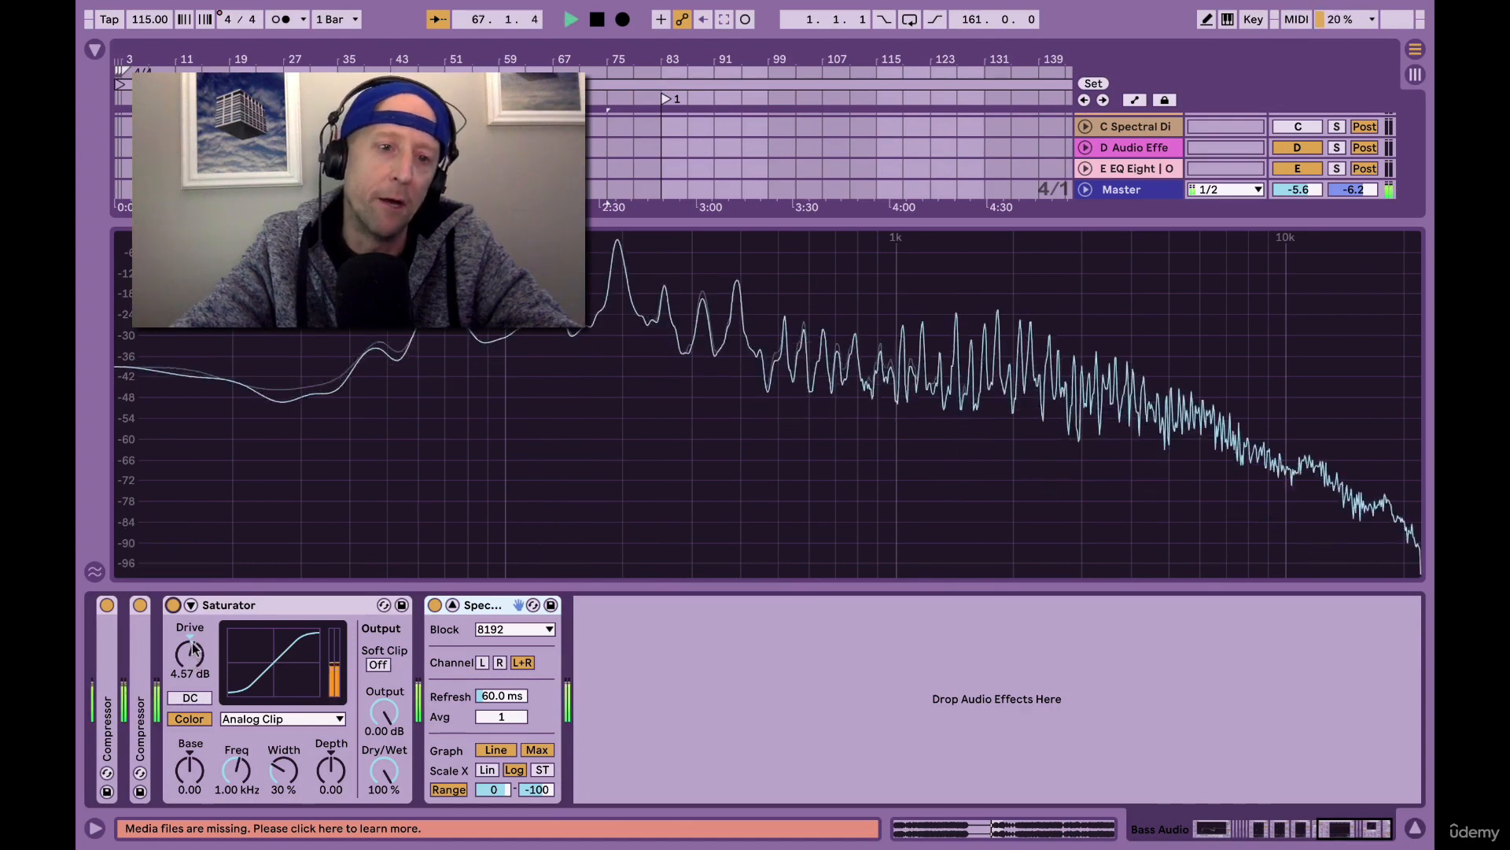
{"action": "left_click_drag", "start_coordinate": [192, 656], "coordinate": [193, 634]}
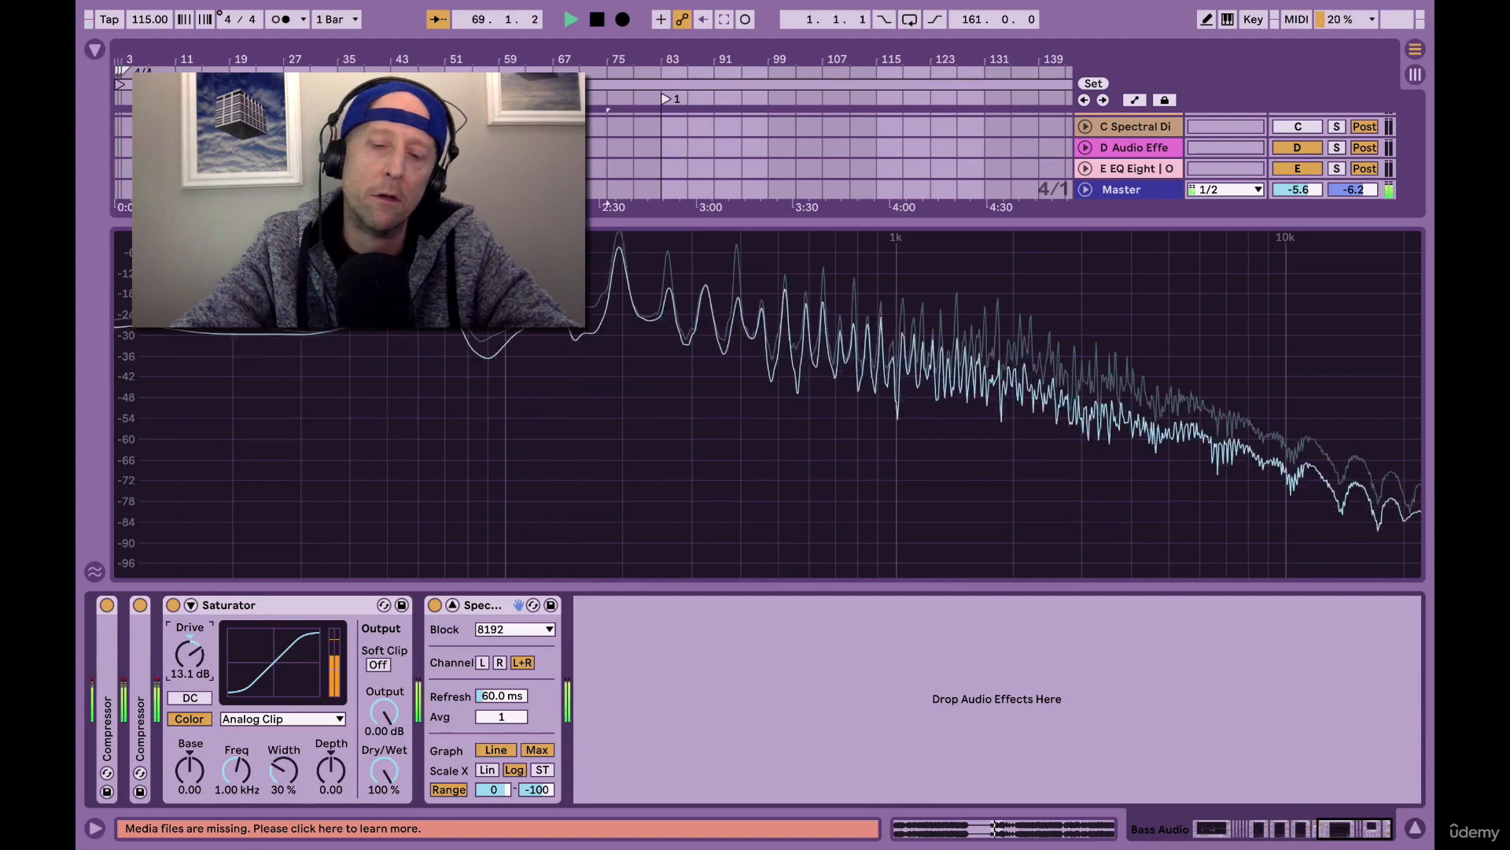
{"action": "key", "text": "space"}
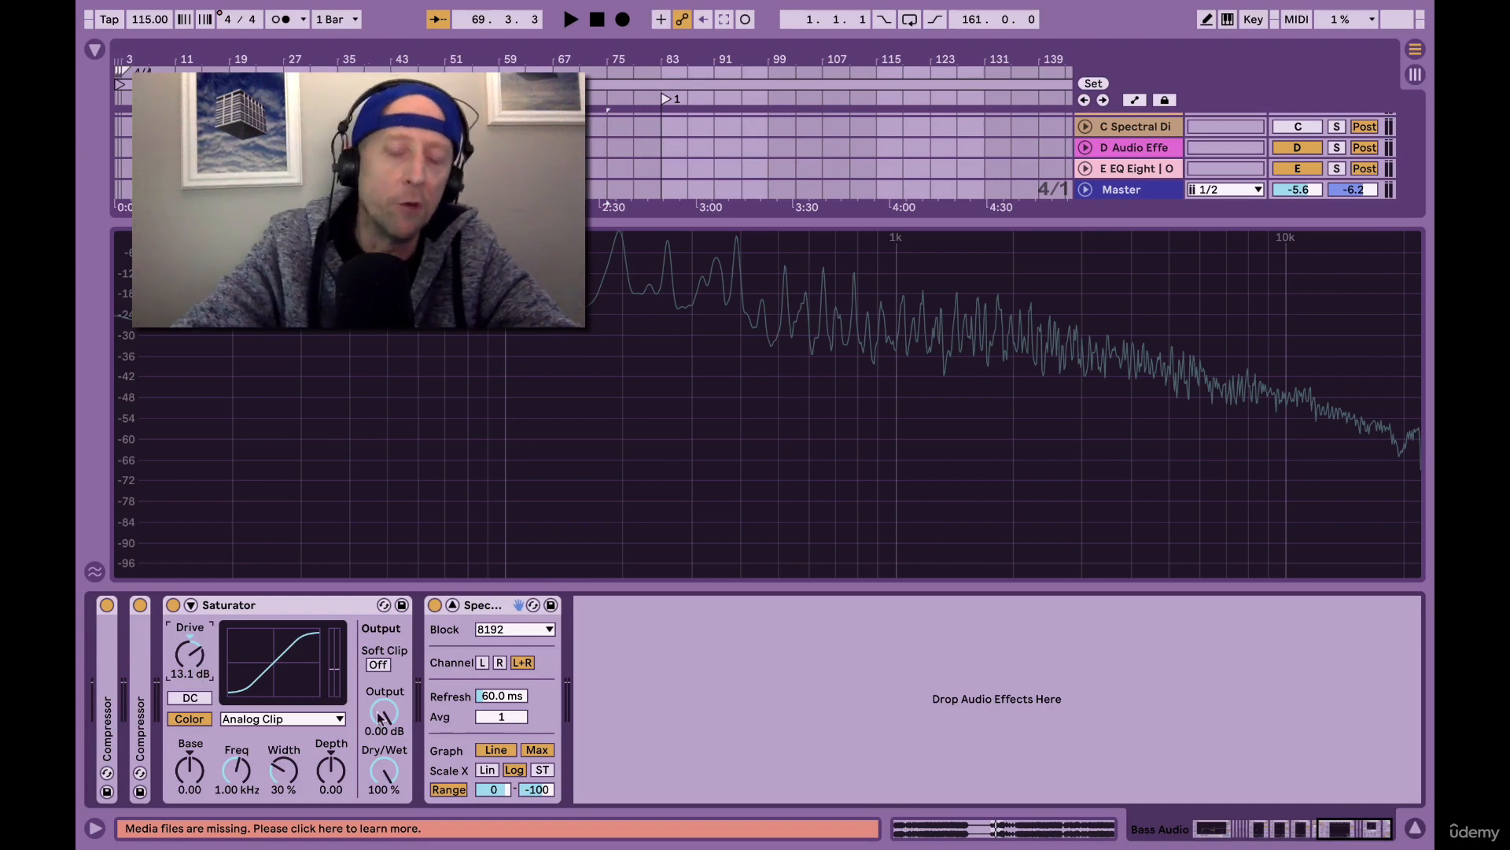
Set the Saturator's Drive to 4.00 dB and review the available curve types, keeping Analog Clip.
{"action": "left_click_drag", "start_coordinate": [367, 696], "coordinate": [367, 731]}
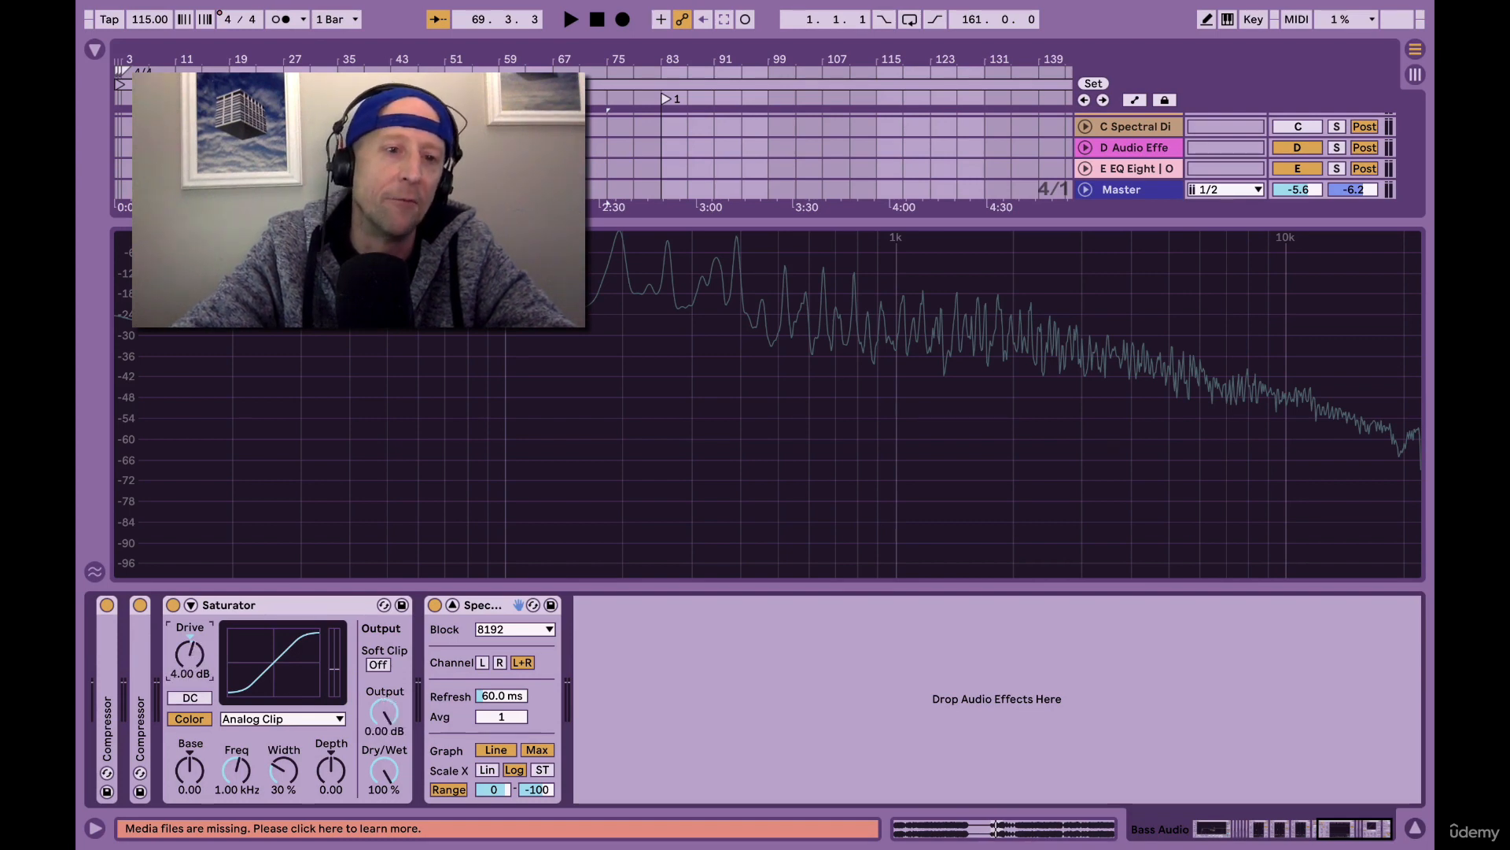
{"action": "left_click", "coordinate": [273, 719]}
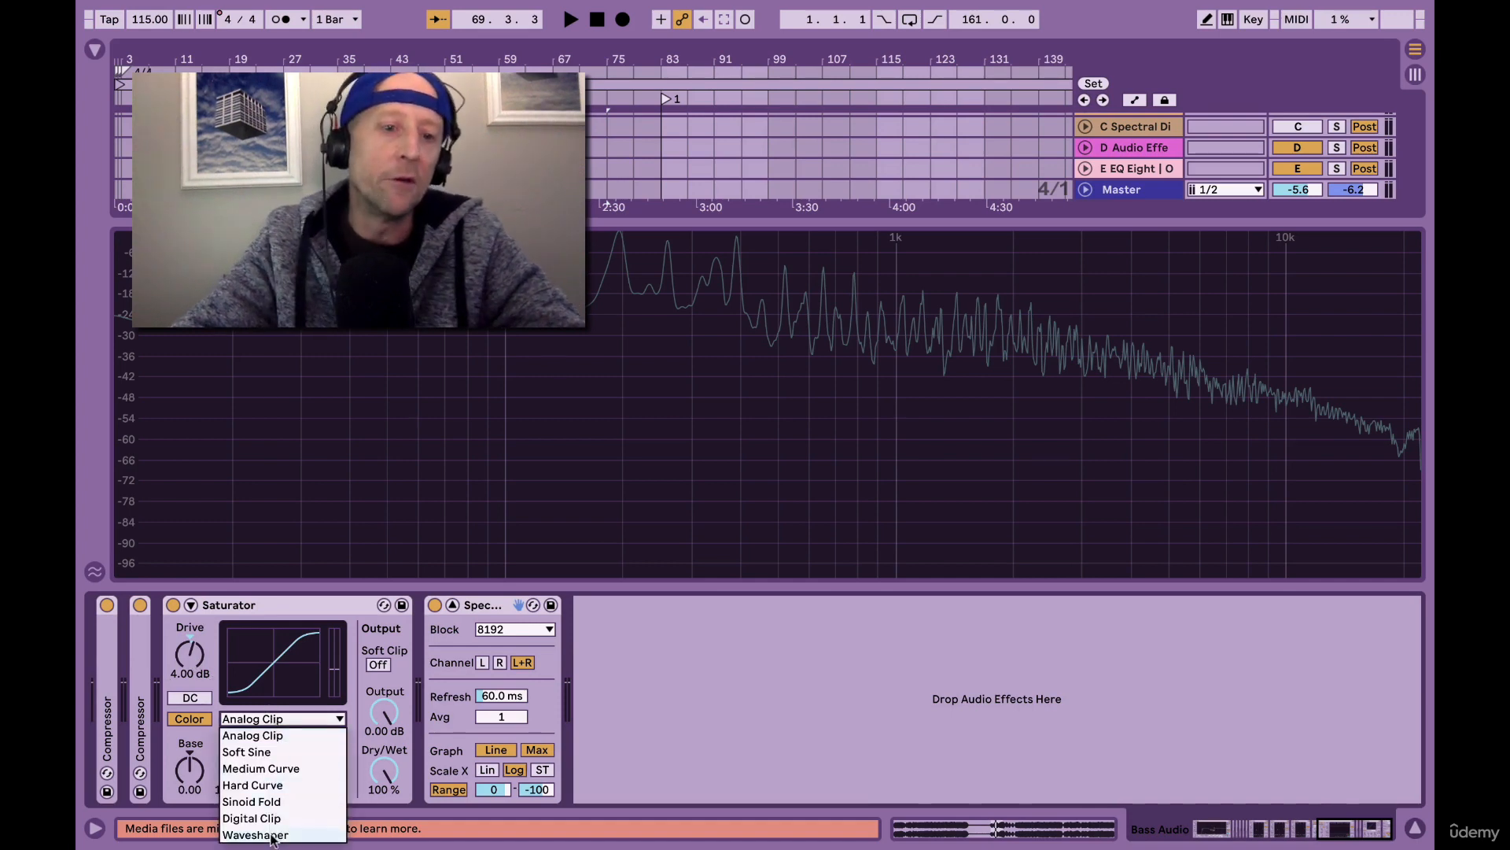
{"action": "left_click", "coordinate": [275, 734]}
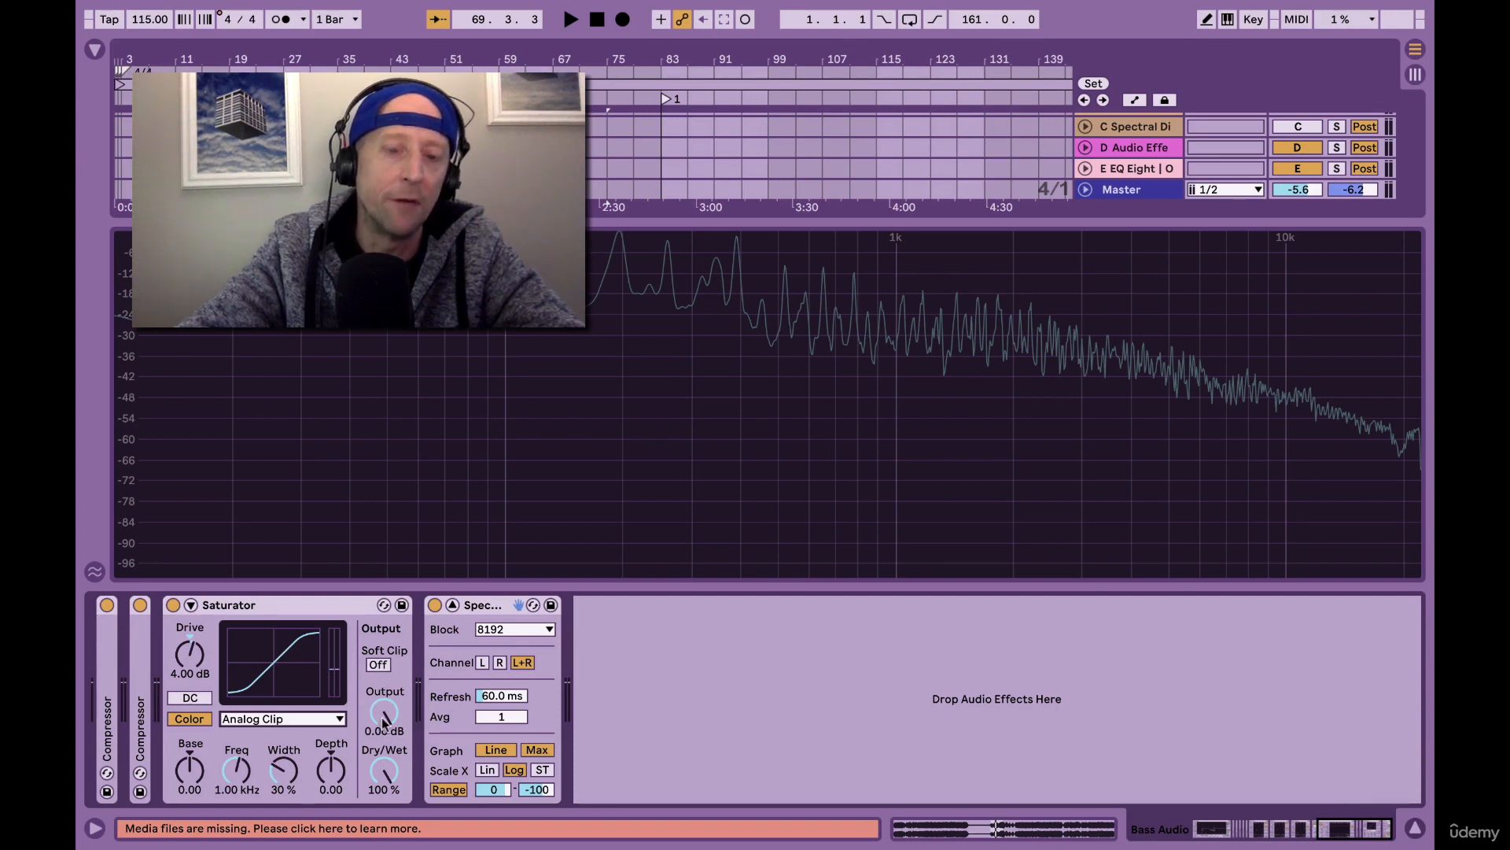
Lower the Saturator's Output to about -2.57 dB during playback and return the enlarged Spectrum display to the device chain.
{"action": "key", "text": "space"}
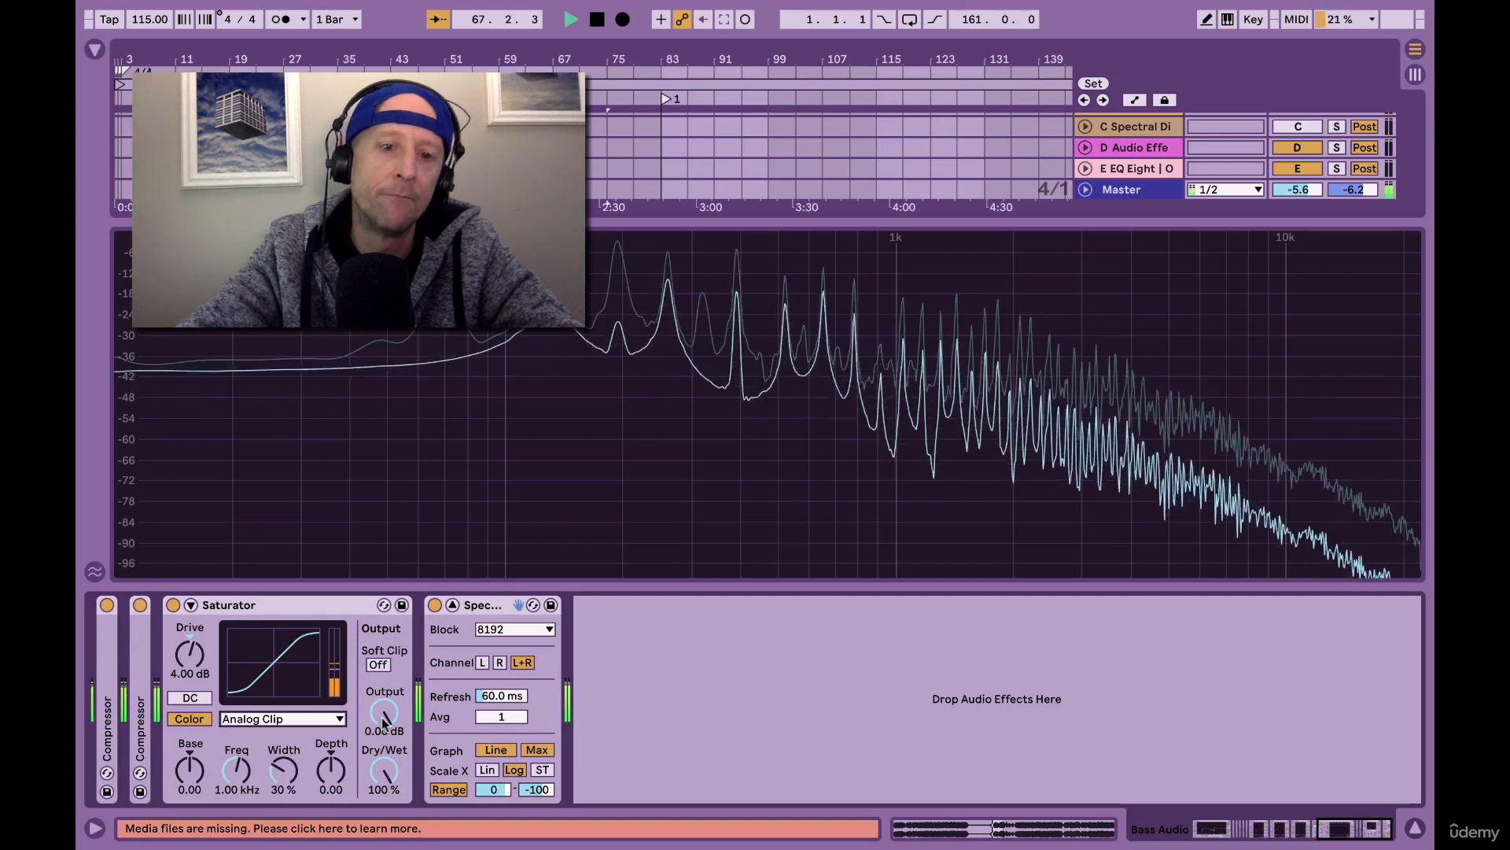
{"action": "left_click_drag", "start_coordinate": [385, 716], "coordinate": [384, 727]}
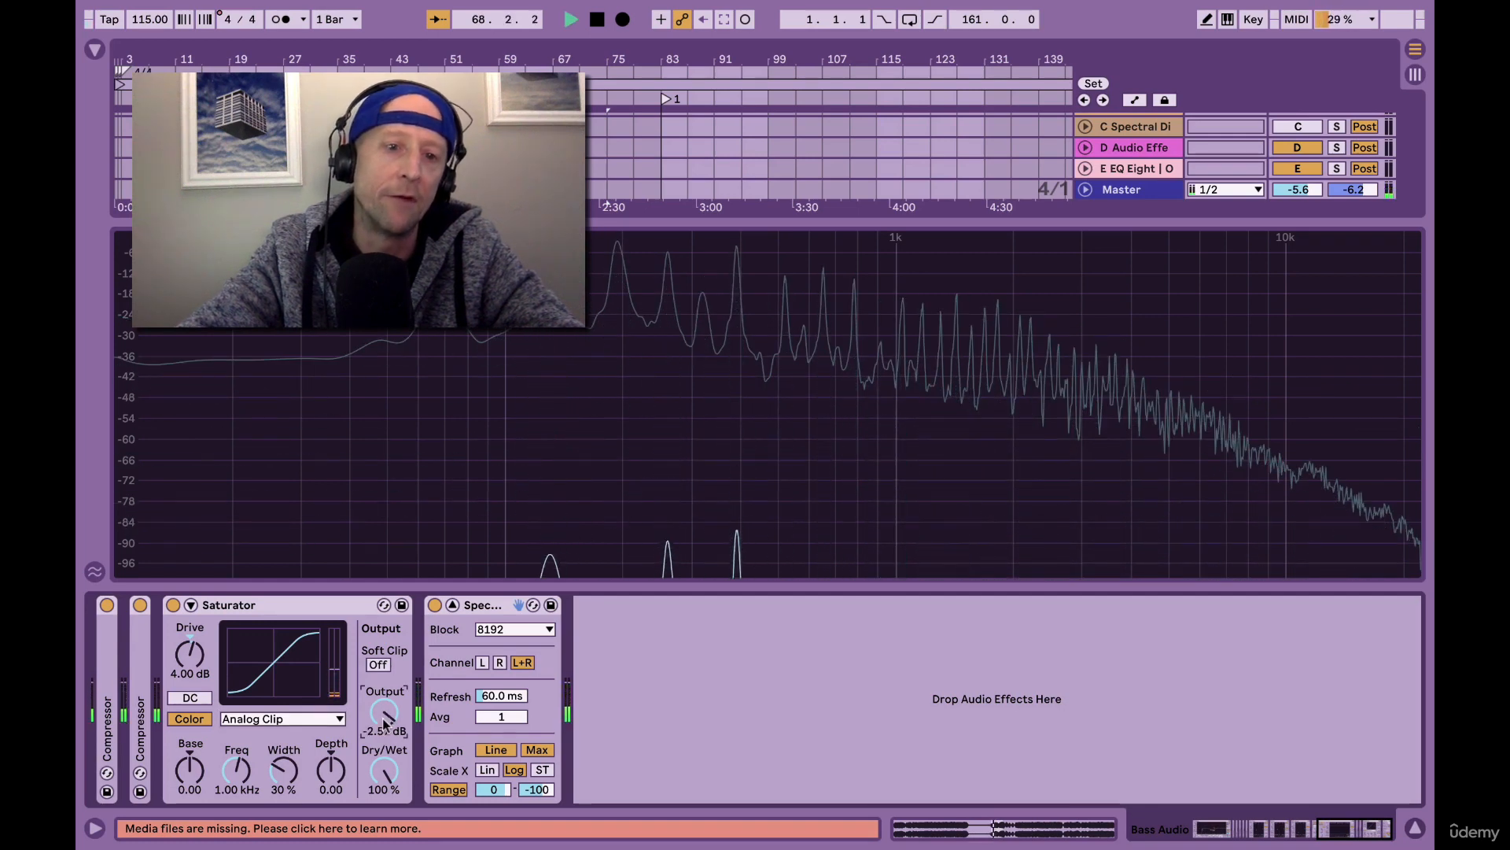
{"action": "double_click", "coordinate": [520, 345]}
{"action": "key", "text": "space"}
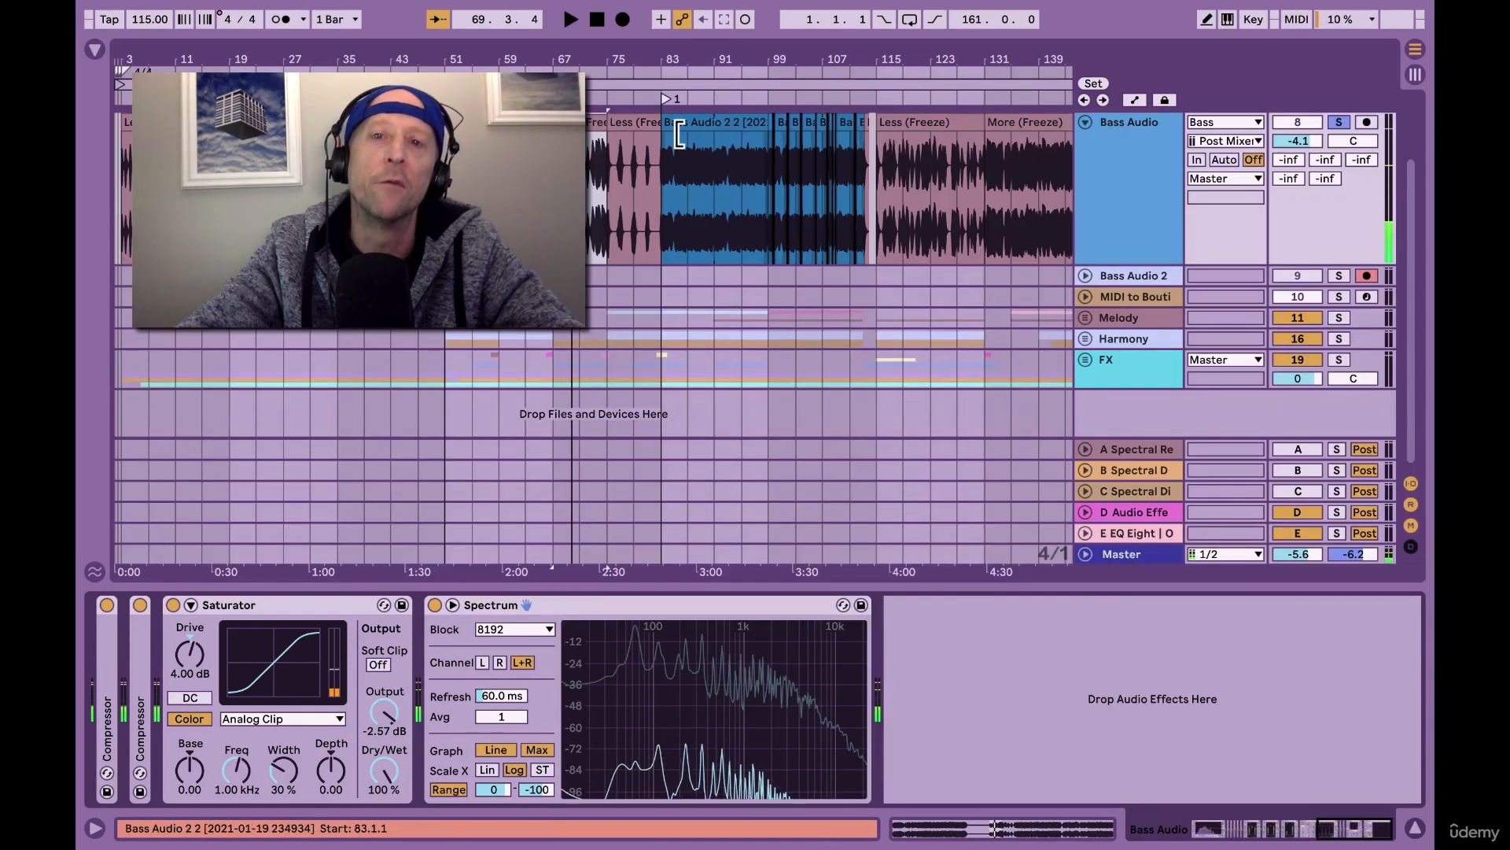
Play the Bass Audio clip from bar 83 soloed and in the full mix, setting the Saturator's Output to about -0.86 dB.
{"action": "left_click", "coordinate": [708, 122]}
{"action": "key", "text": "space"}
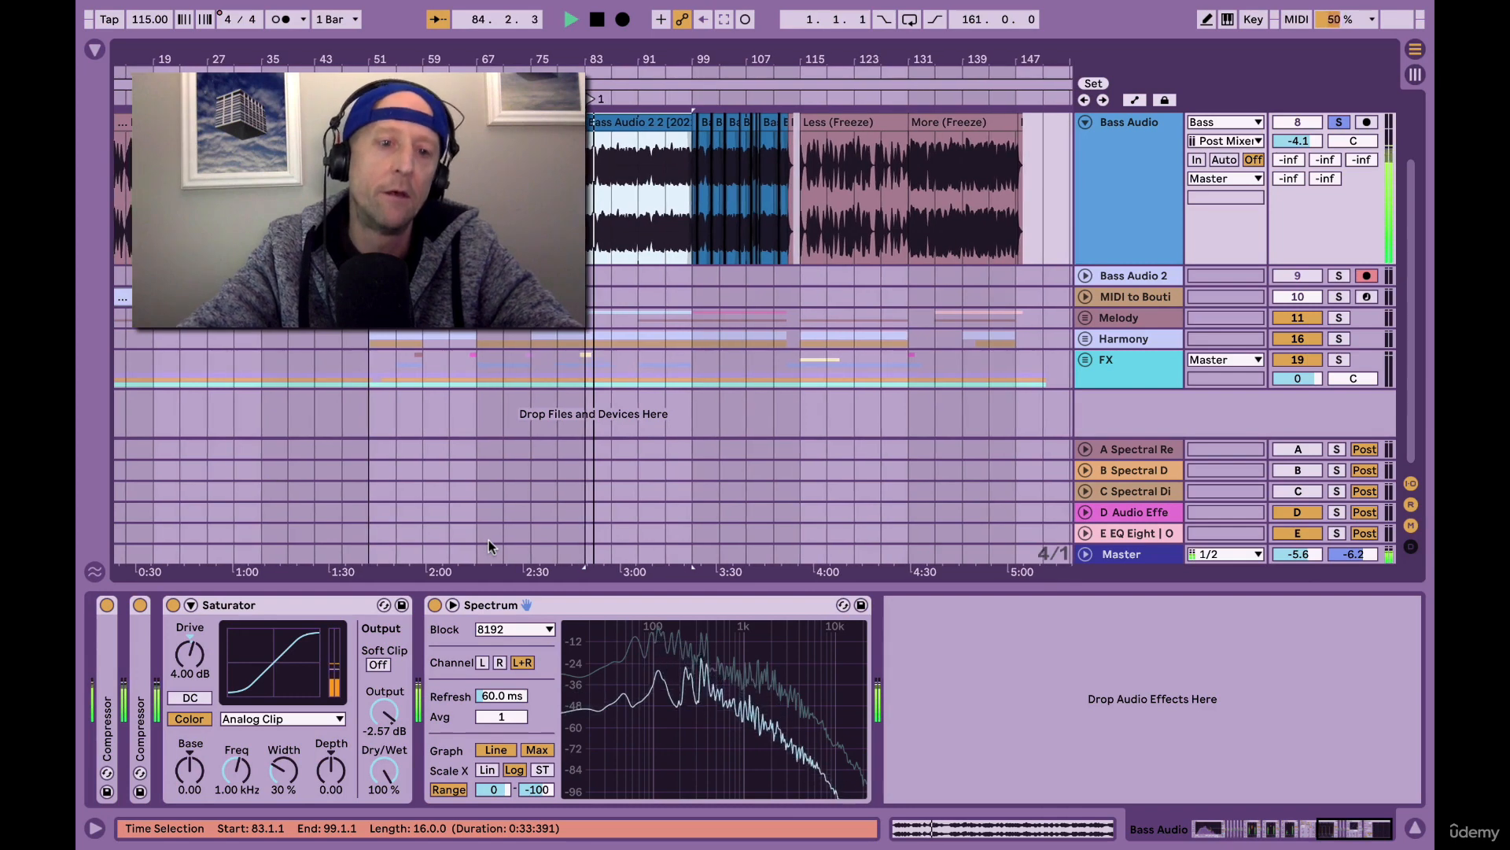
{"action": "key", "text": "space"}
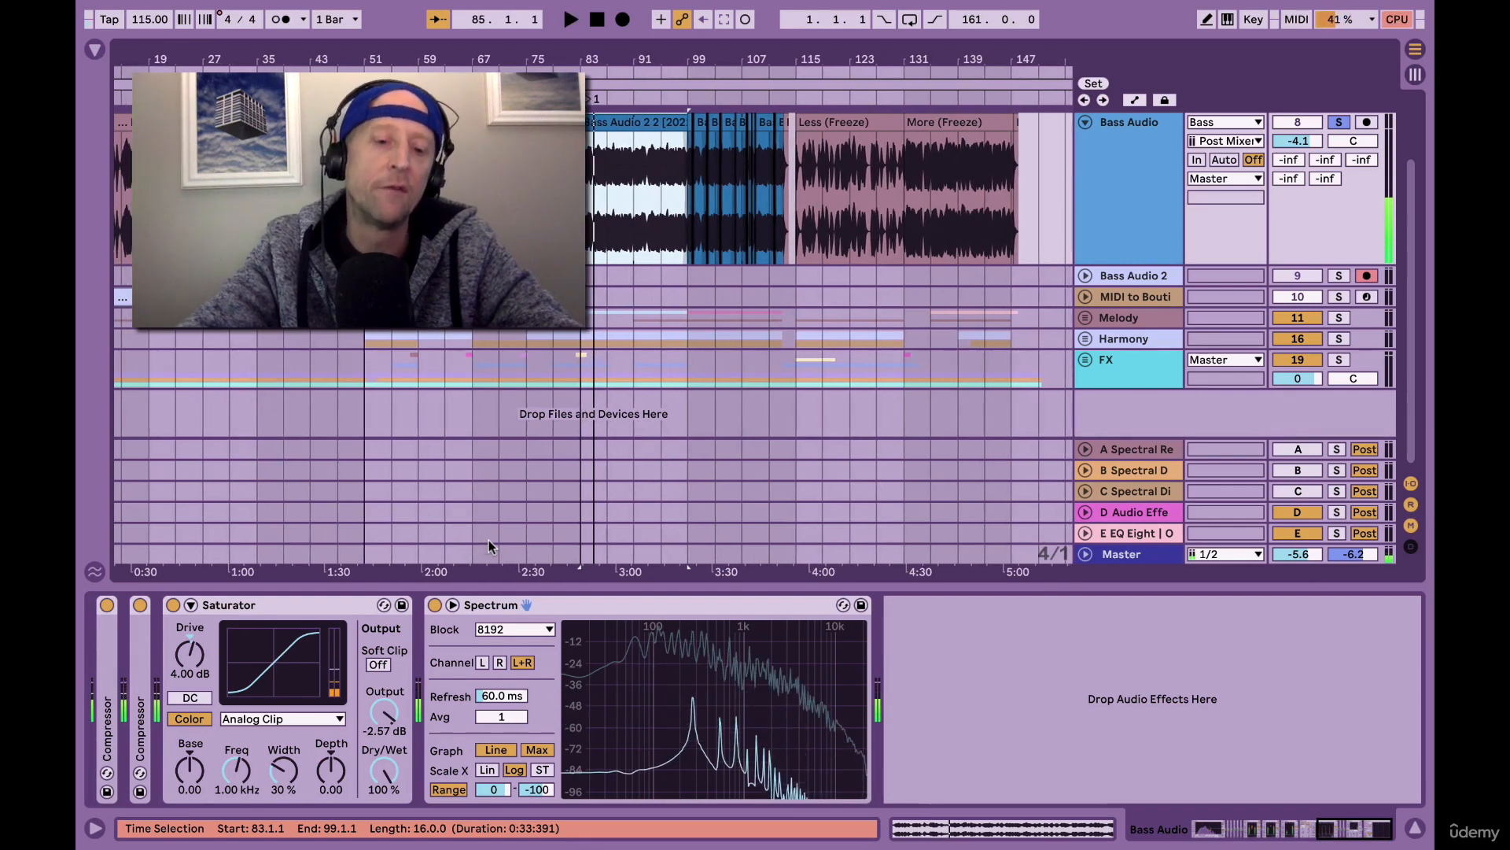
{"action": "key", "text": "space"}
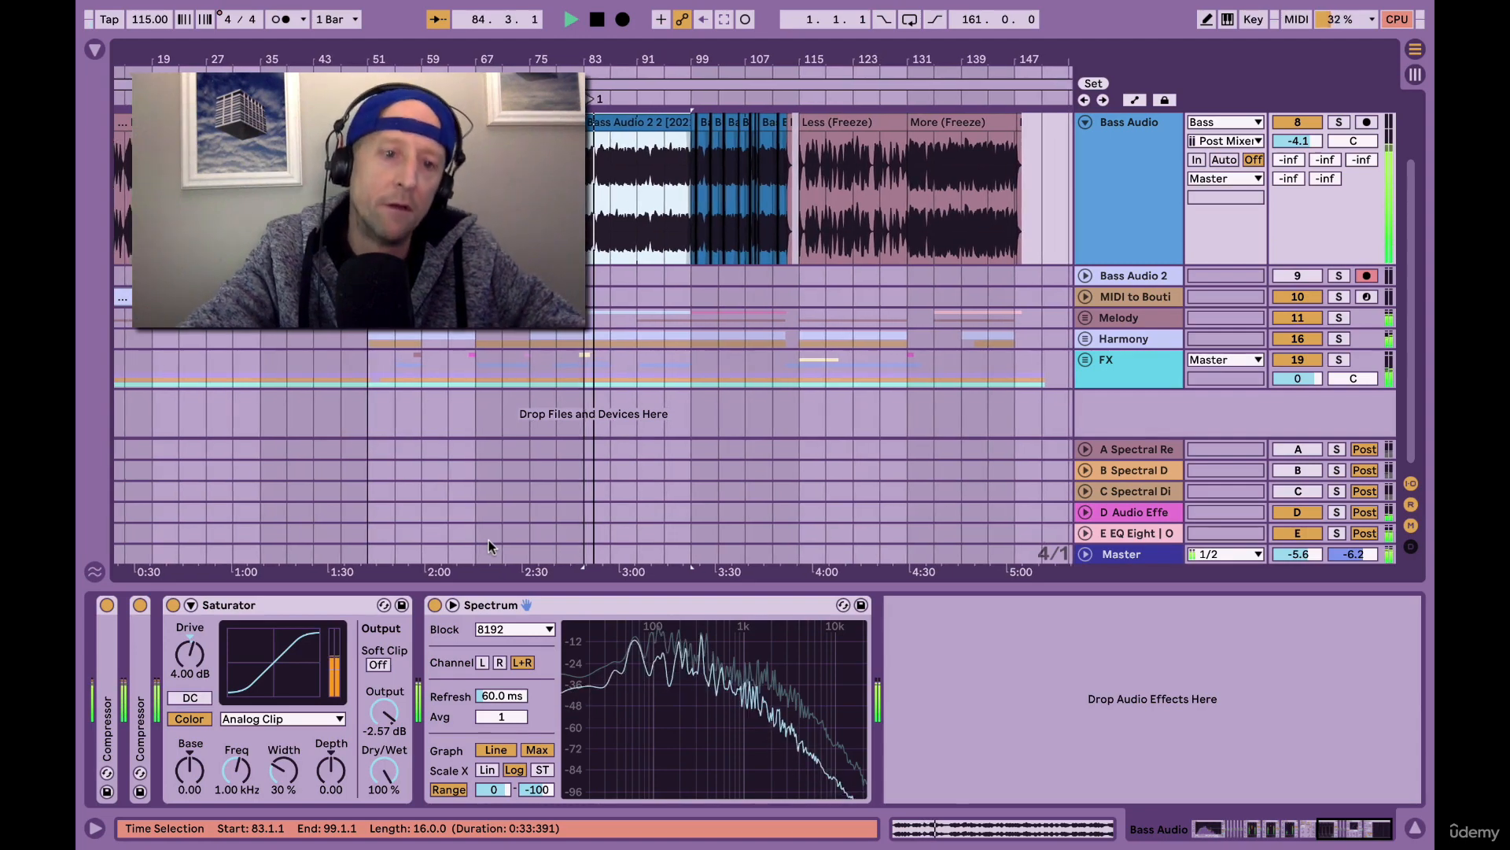
{"action": "left_click_drag", "start_coordinate": [391, 724], "coordinate": [391, 716]}
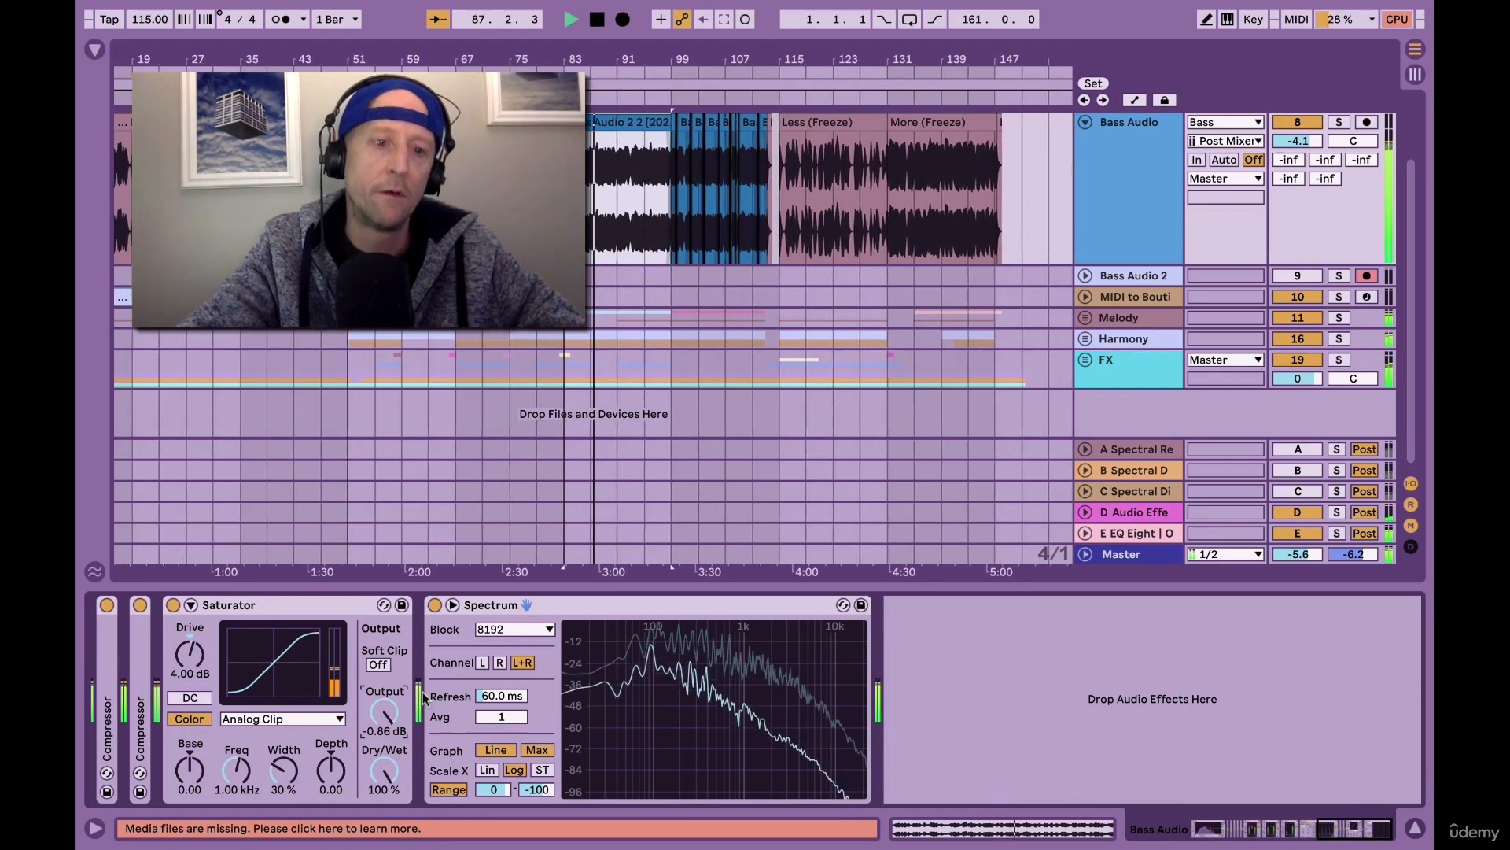
{"action": "key", "text": "space"}
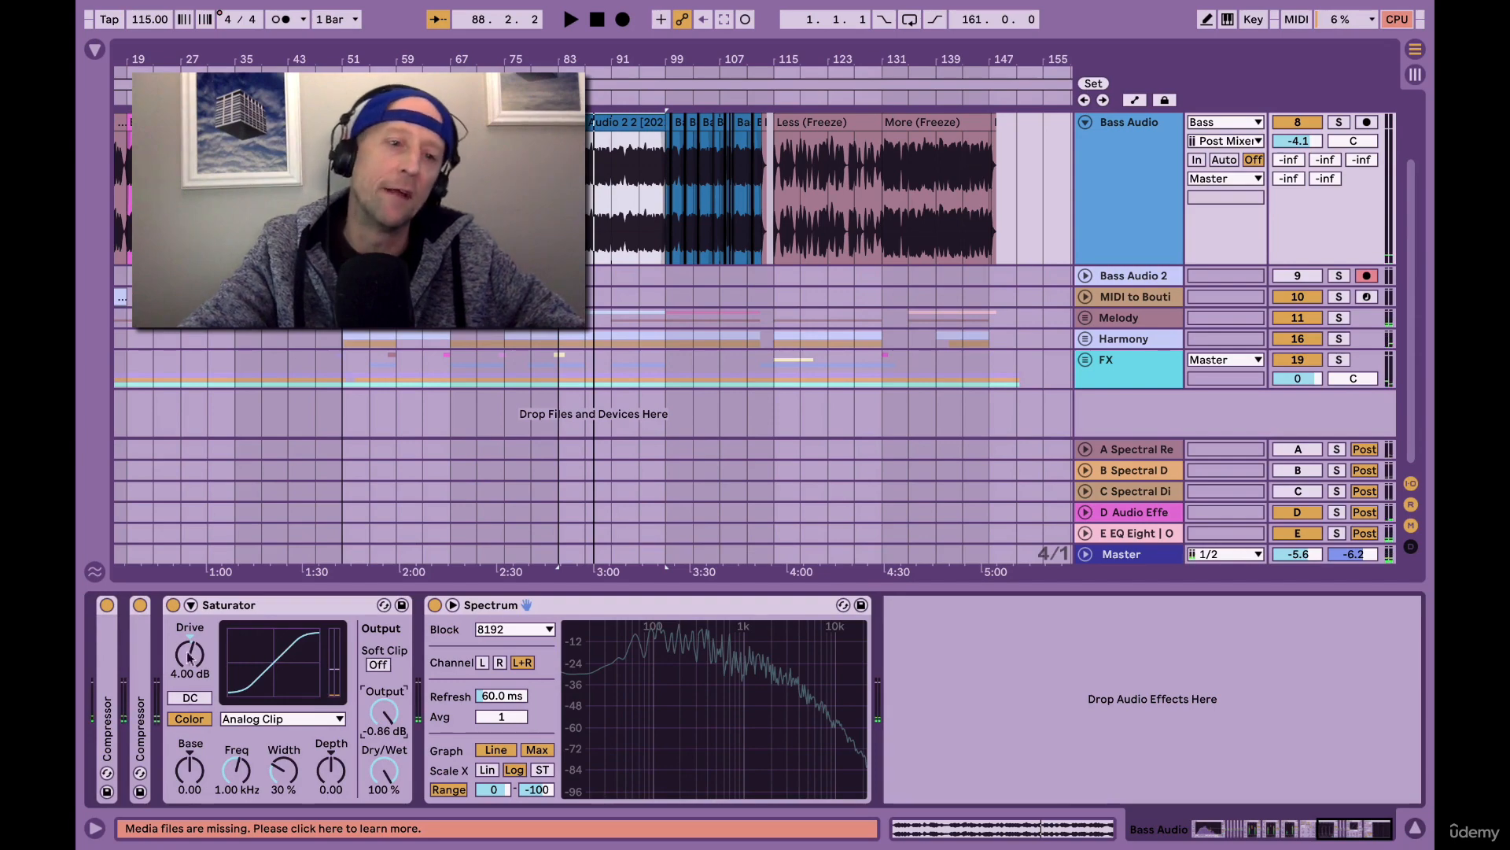
Unfold the two collapsed Compressors before the Saturator and look through the Bass Audio device chain.
{"action": "double_click", "coordinate": [146, 644]}
{"action": "scroll", "coordinate": [313, 692], "scroll_direction": "left", "scroll_amount": 5}
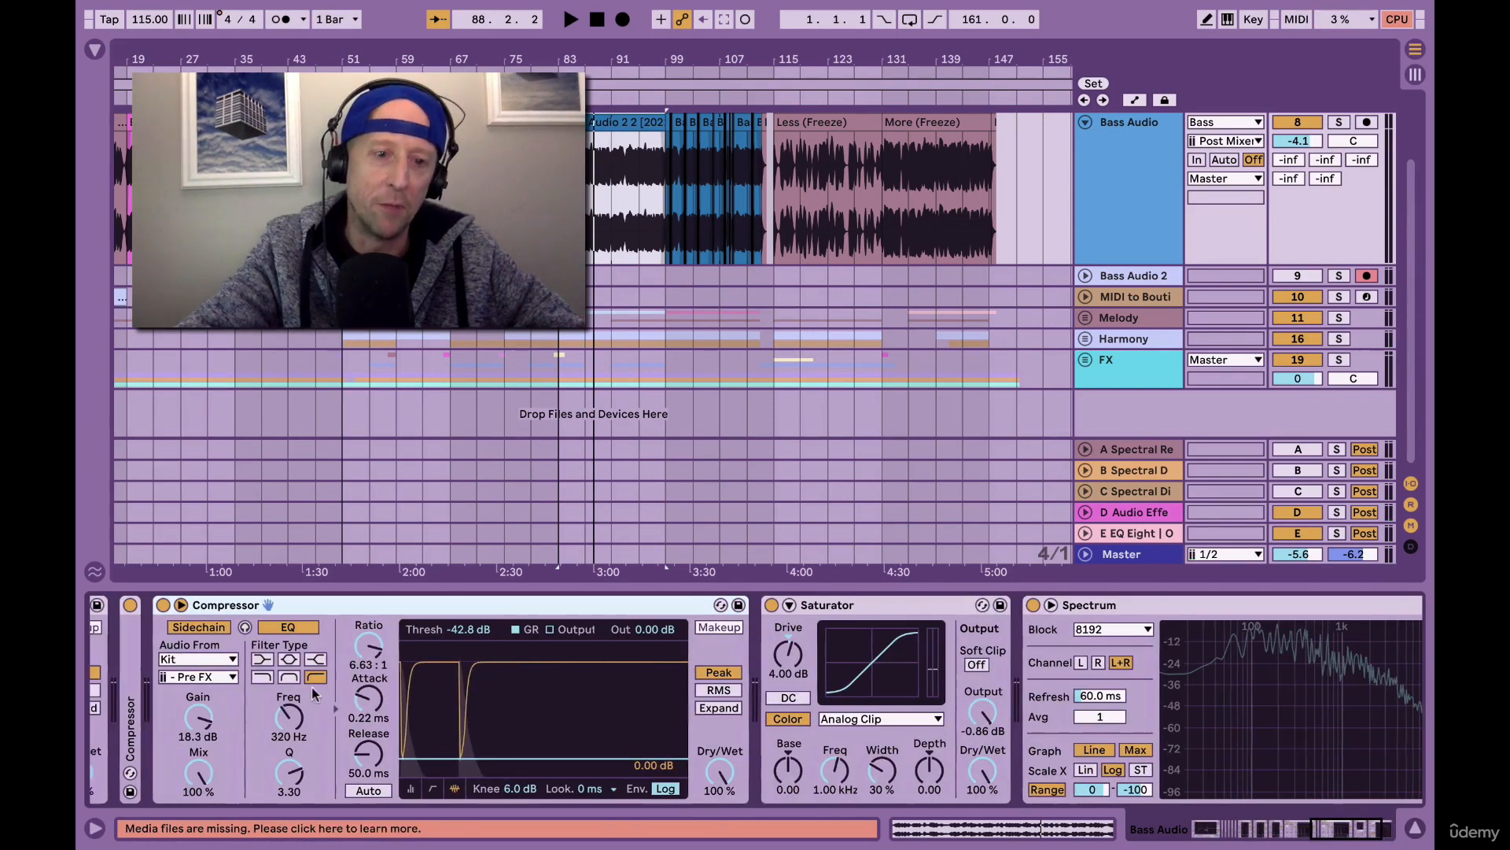
{"action": "double_click", "coordinate": [380, 658]}
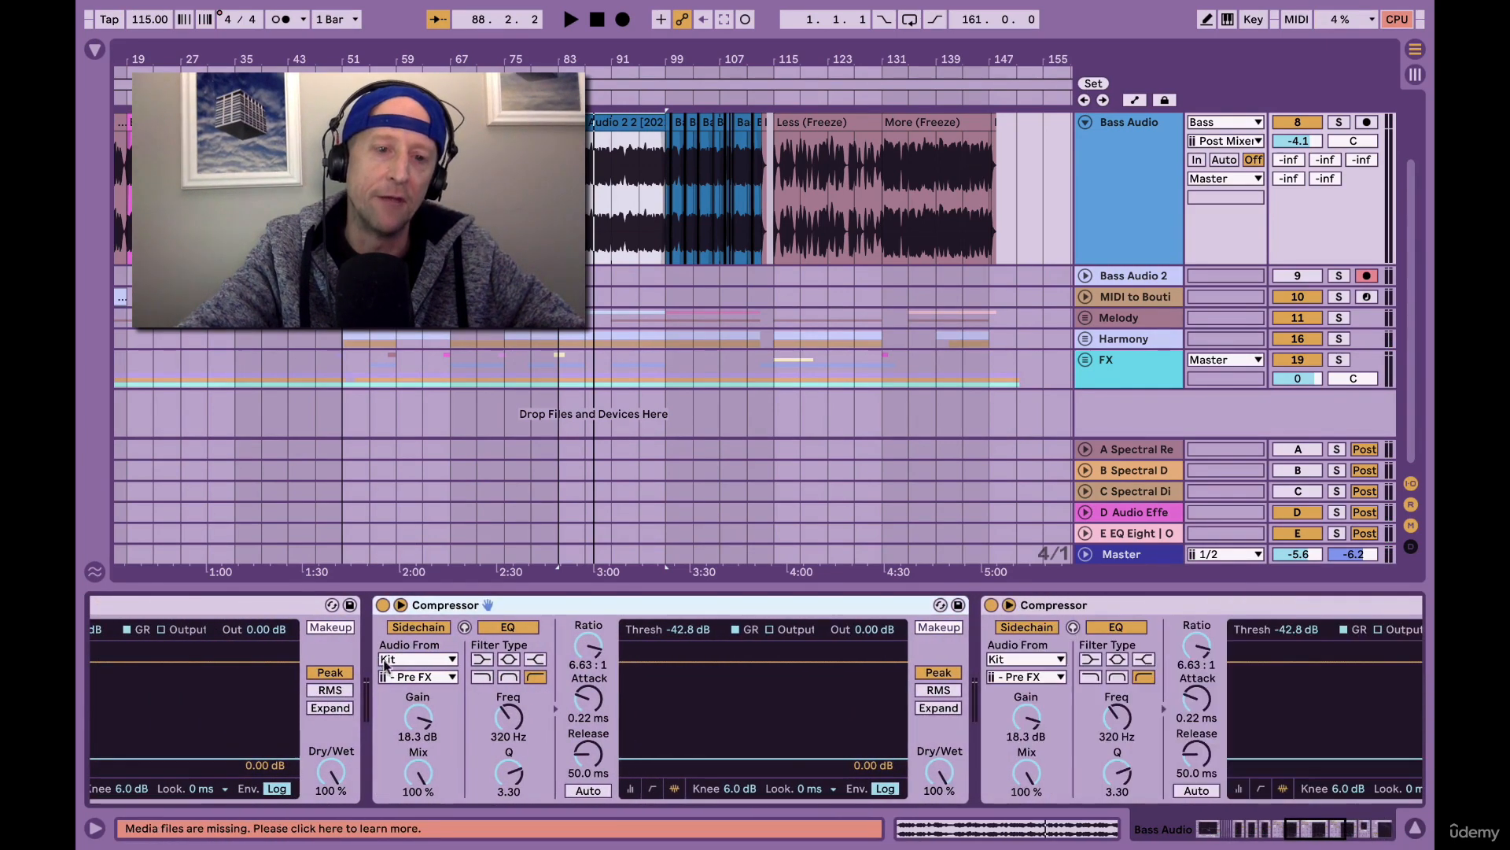
{"action": "scroll", "coordinate": [440, 676], "scroll_direction": "left", "scroll_amount": 3}
{"action": "scroll", "coordinate": [484, 683], "scroll_direction": "left", "scroll_amount": 4}
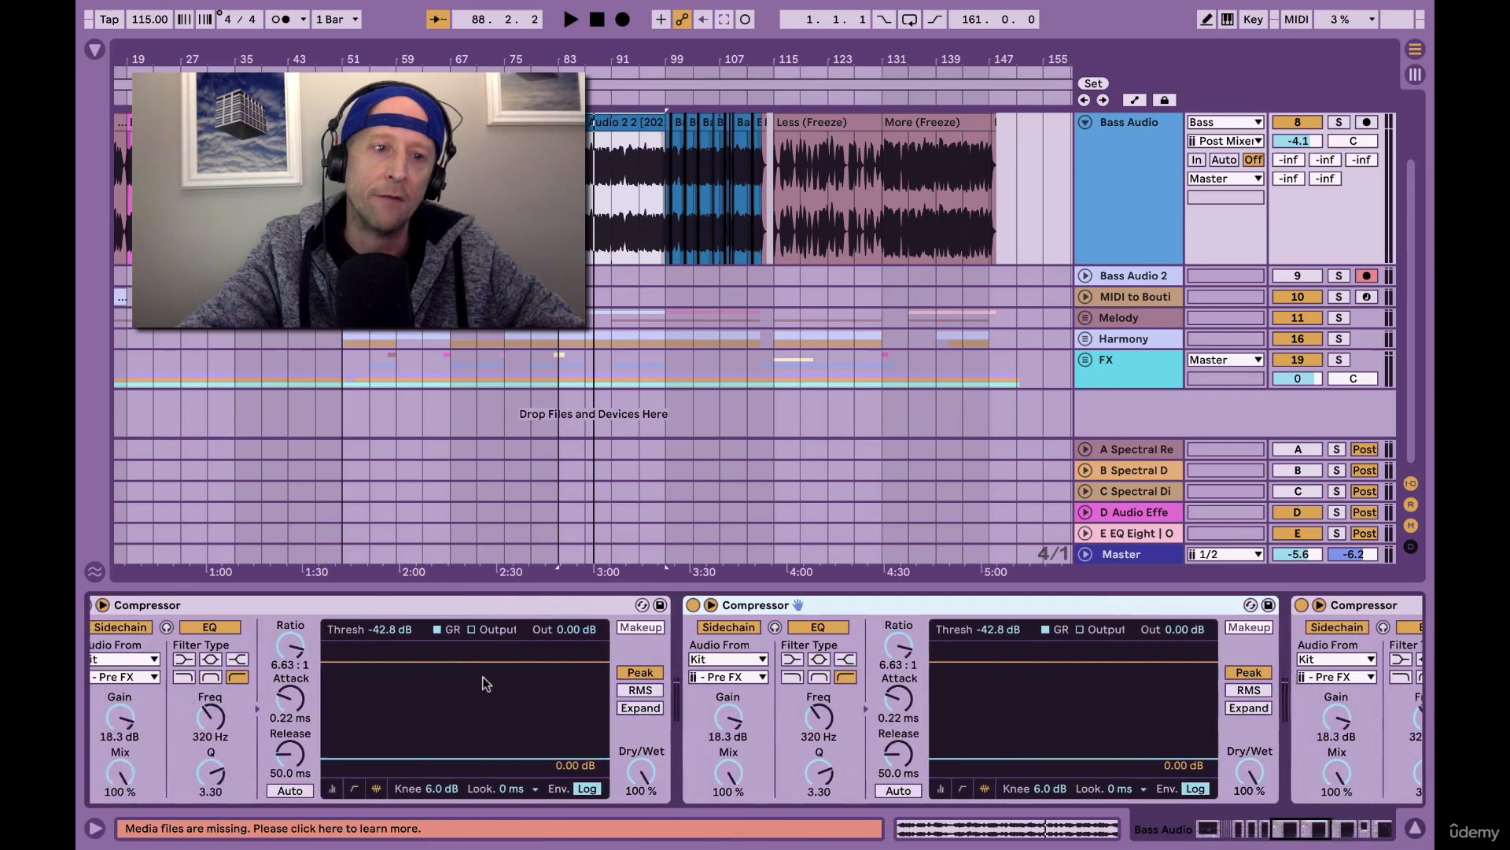
{"action": "scroll", "coordinate": [484, 682], "scroll_direction": "right", "scroll_amount": 5}
{"action": "scroll", "coordinate": [484, 682], "scroll_direction": "right", "scroll_amount": 12}
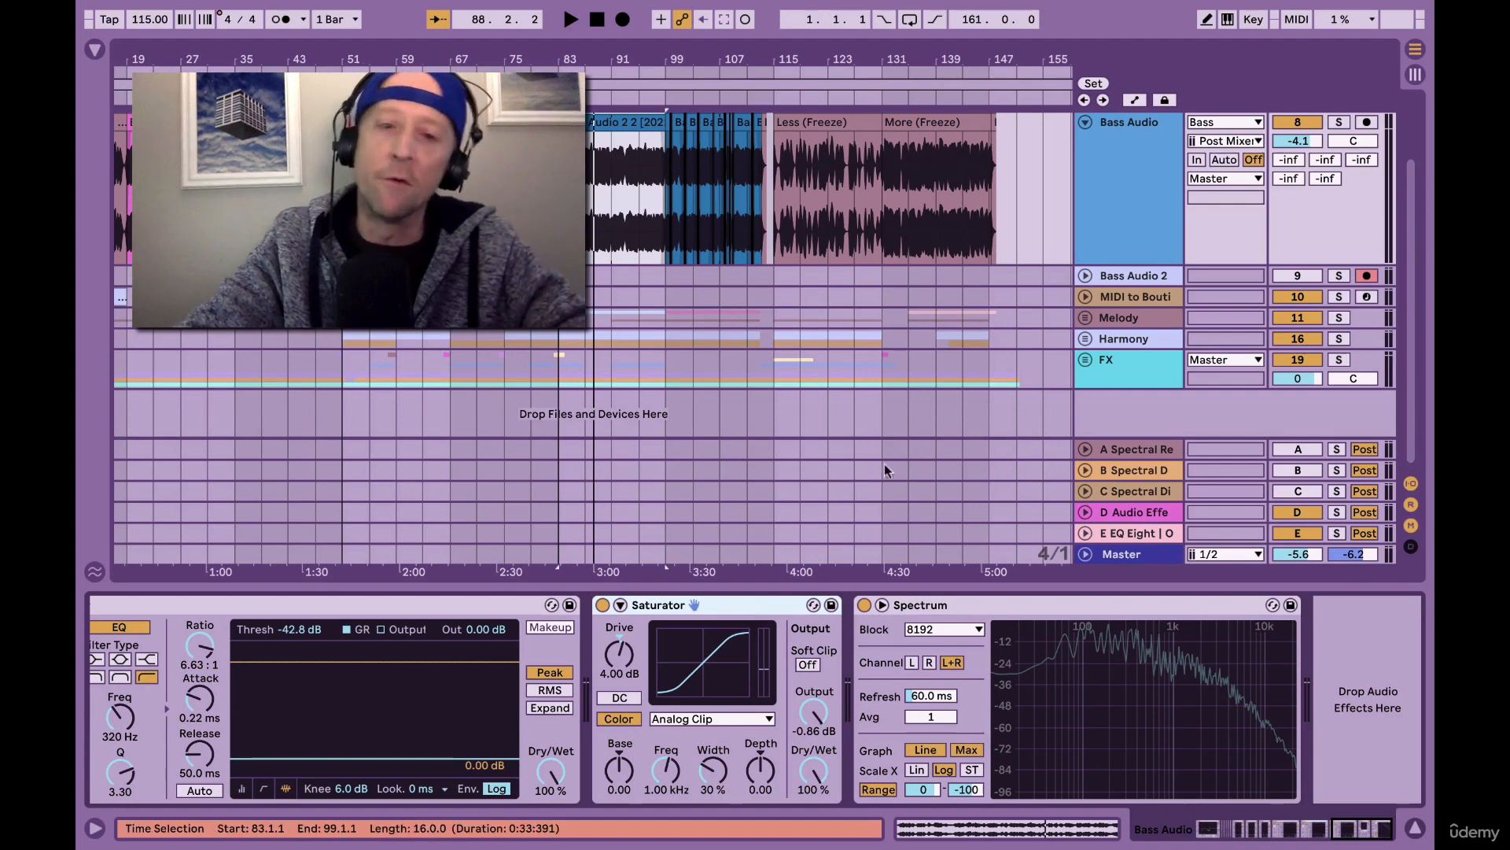
Move the Saturator ahead of the sidechain Compressors in the Bass Audio device chain.
{"action": "scroll", "coordinate": [725, 717], "scroll_direction": "left", "scroll_amount": 3}
{"action": "scroll", "coordinate": [728, 722], "scroll_direction": "left", "scroll_amount": 2}
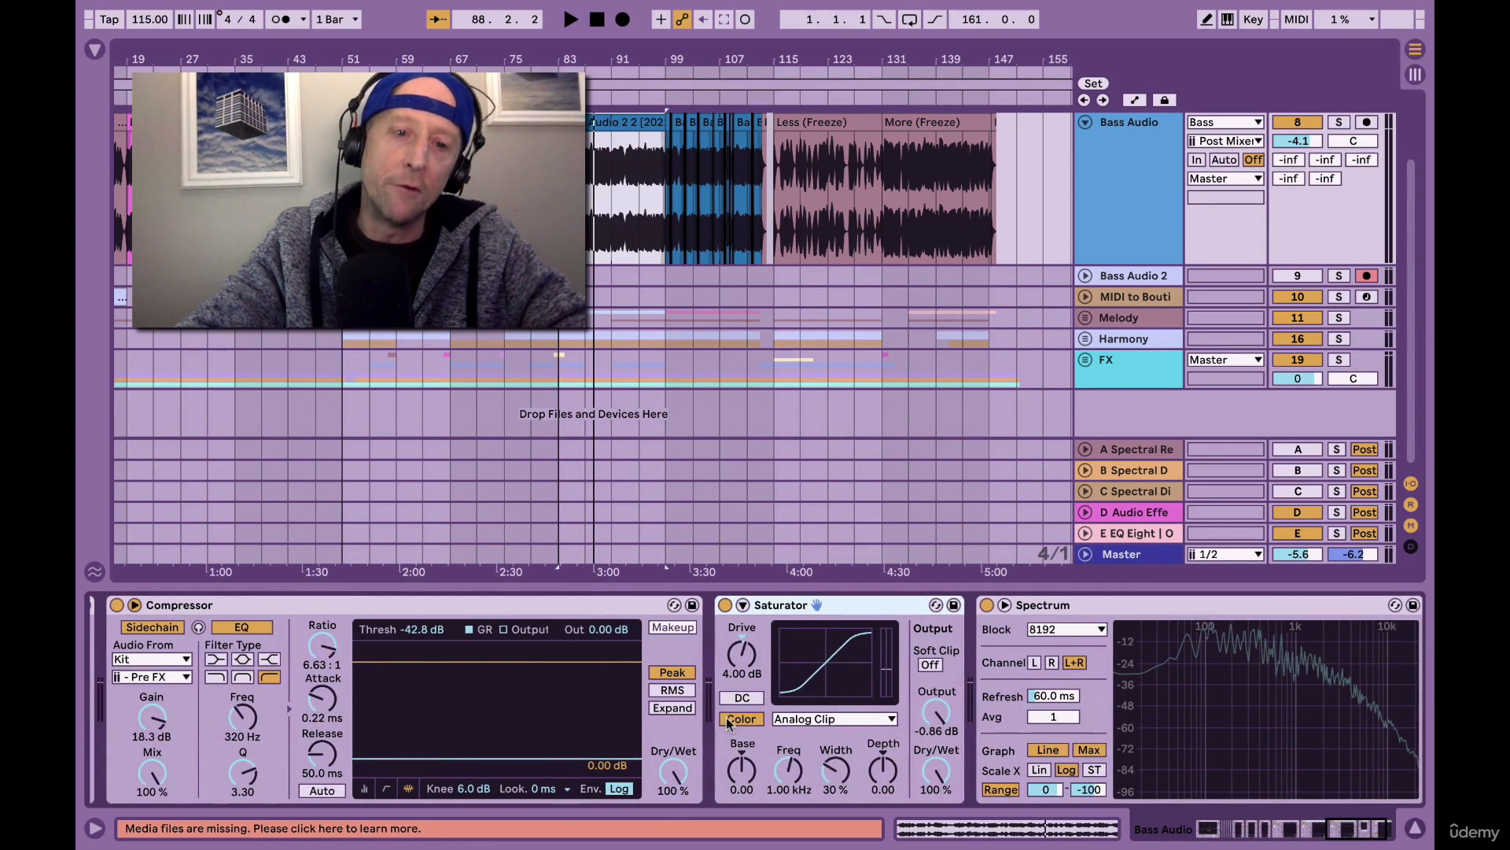
{"action": "scroll", "coordinate": [726, 716], "scroll_direction": "left", "scroll_amount": 1}
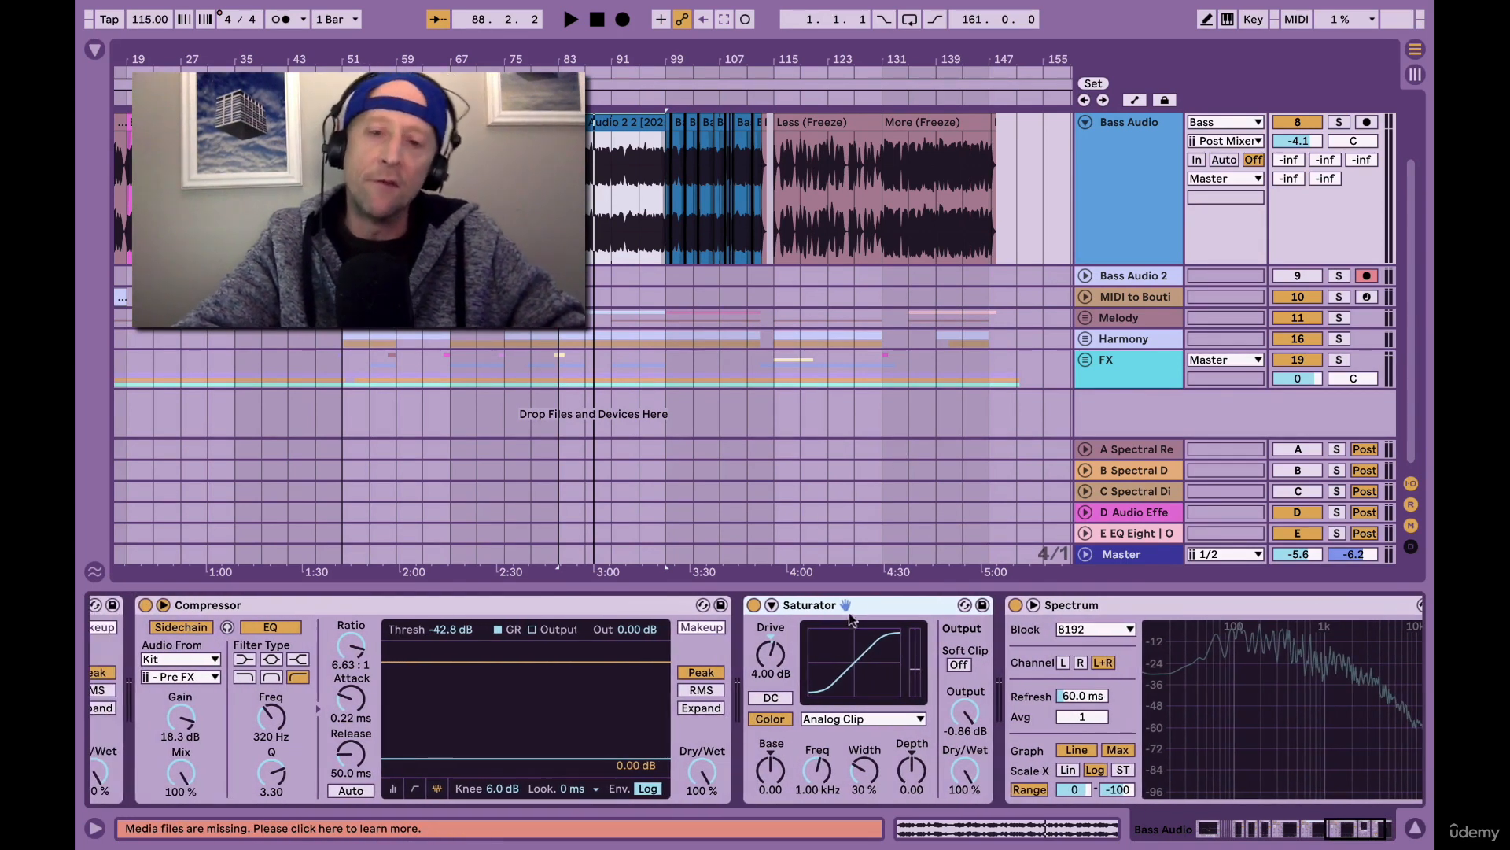
{"action": "left_click_drag", "start_coordinate": [576, 628], "coordinate": [165, 653]}
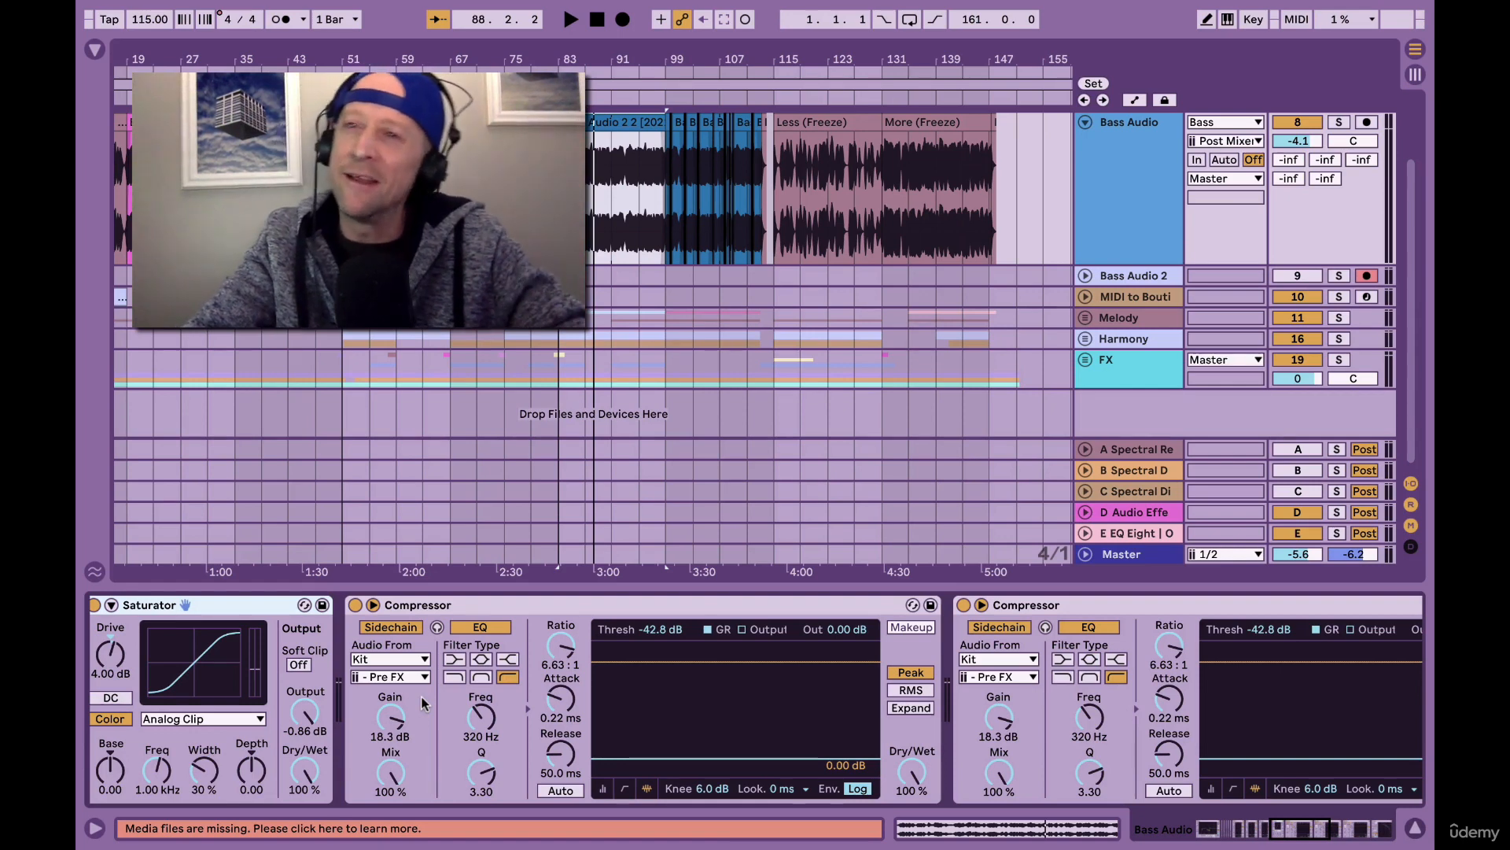
Play from bar 83 with Bass Audio soloed and in the full mix to hear the reordered chain.
{"action": "key", "text": "s"}
{"action": "key", "text": "space"}
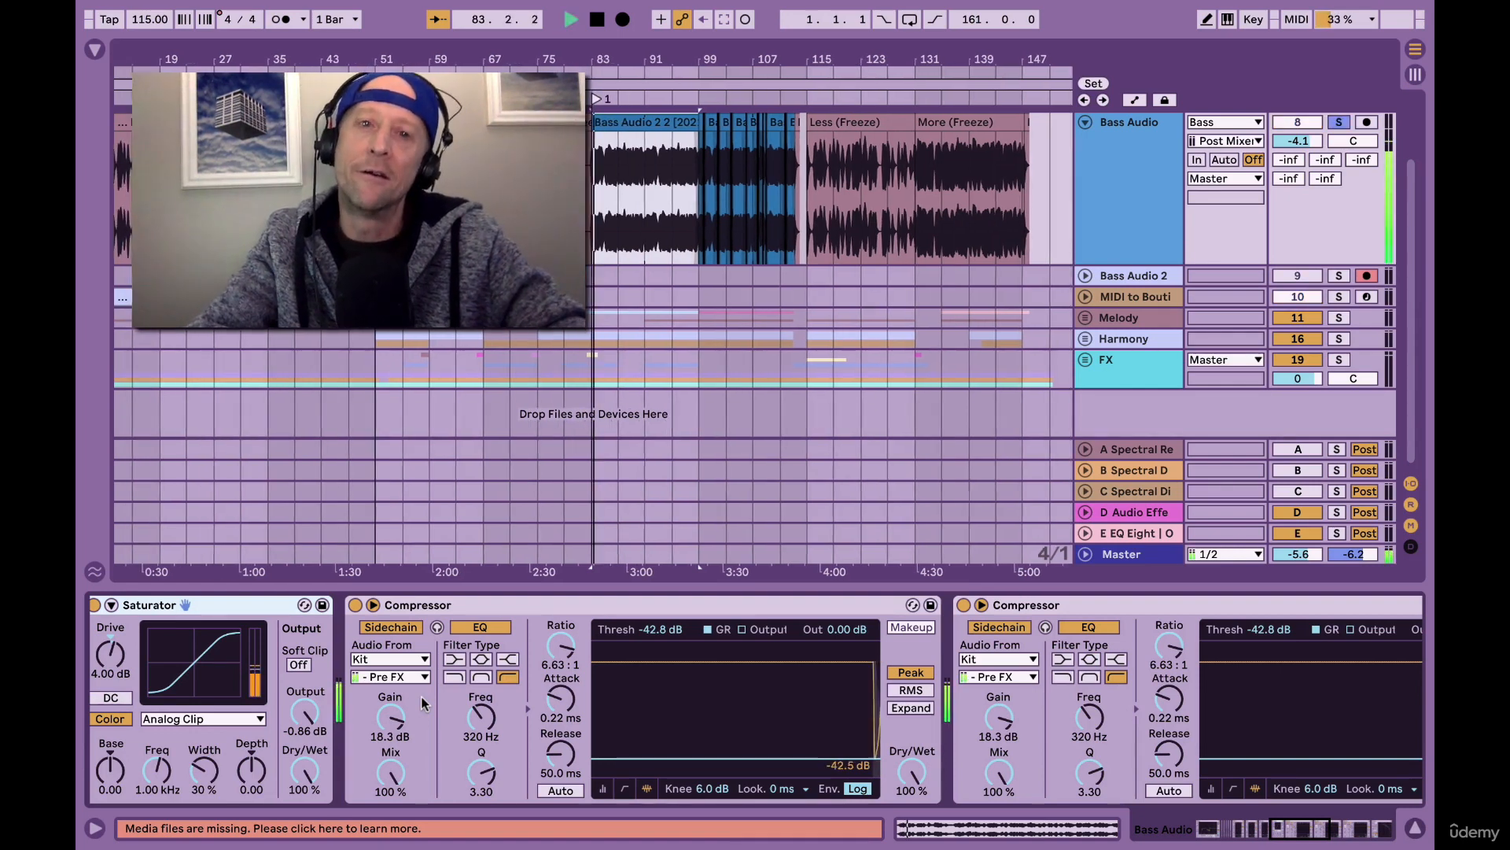
{"action": "key", "text": "s"}
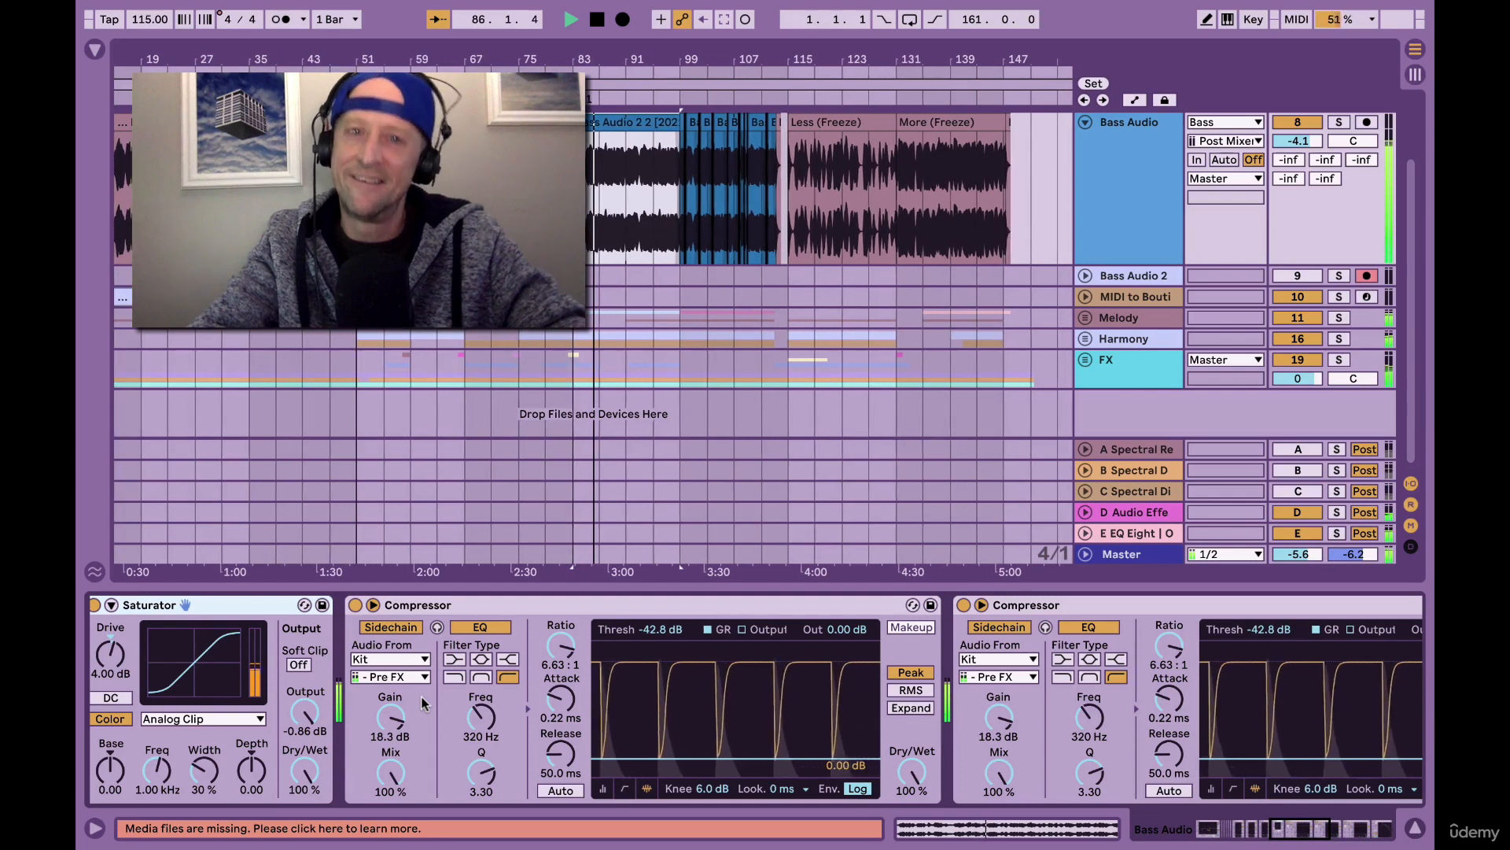
{"action": "key", "text": "space"}
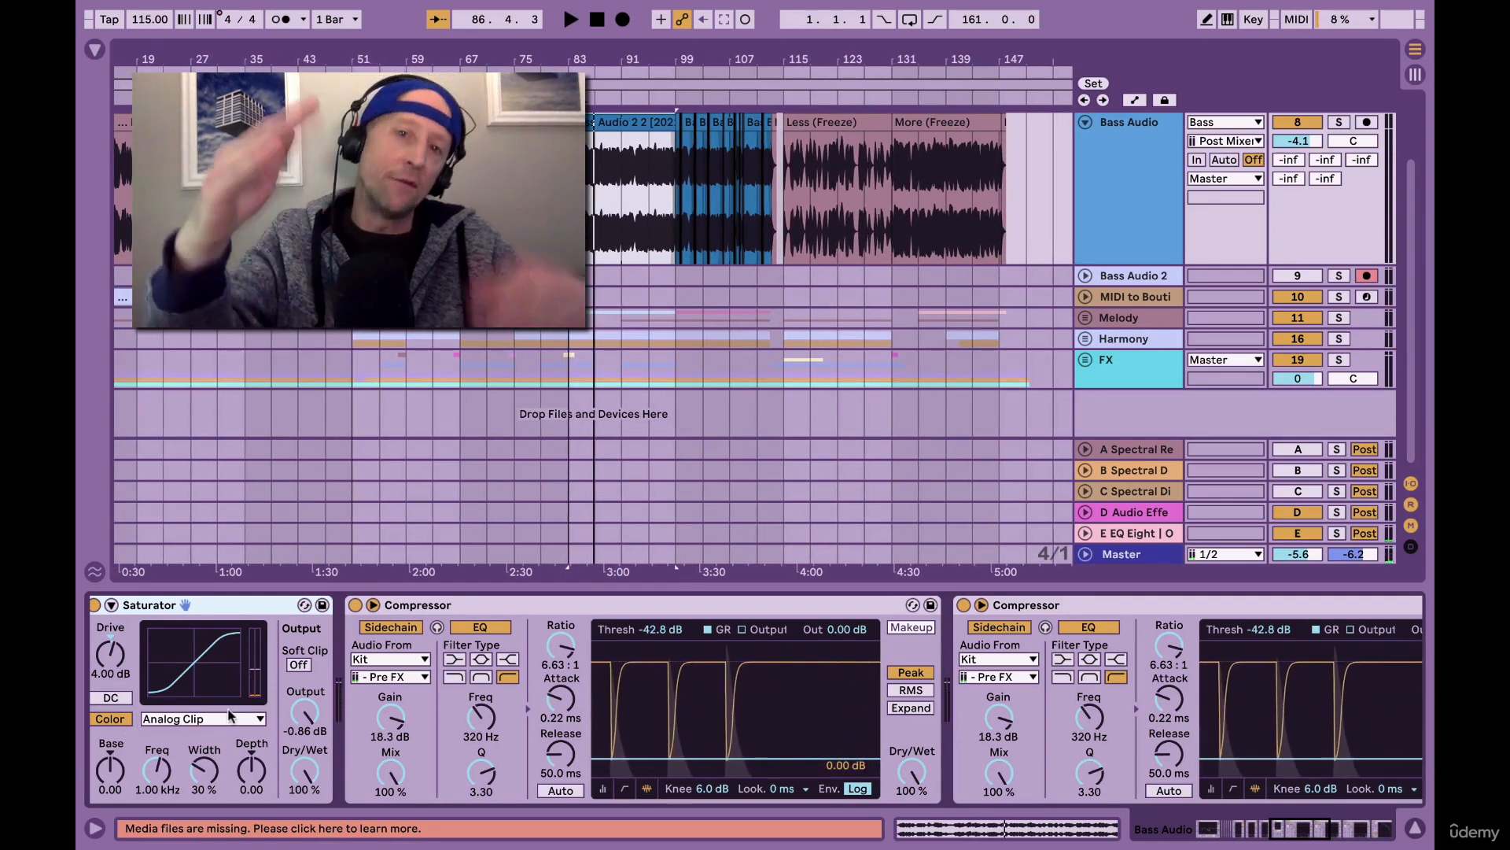
Fold the Bass Audio track and show the Kit's individual drum chains in the Session View mixer.
{"action": "scroll", "coordinate": [548, 737], "scroll_direction": "right", "scroll_amount": 5}
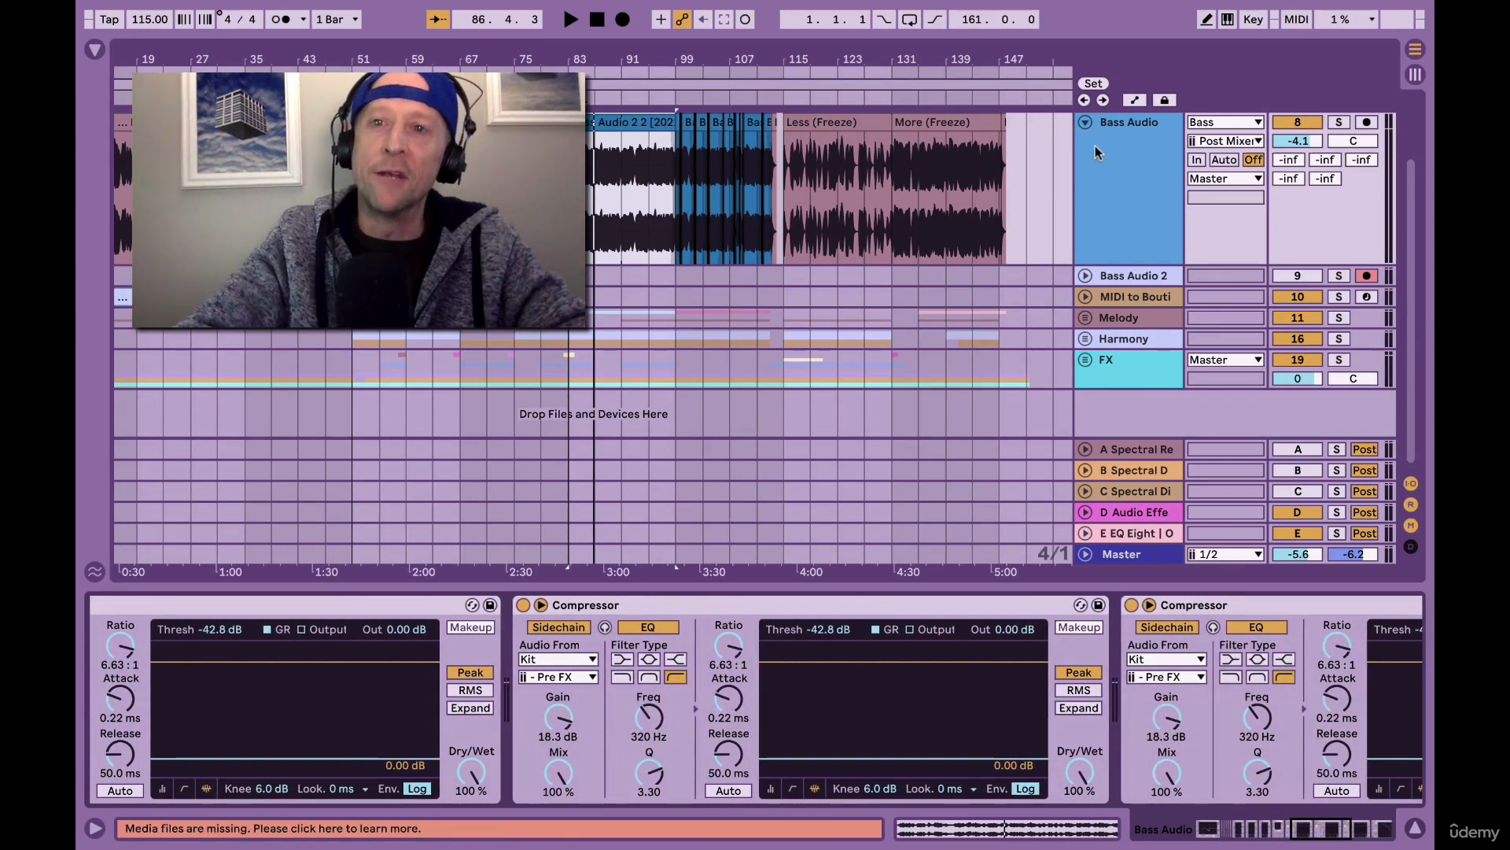
{"action": "left_click", "coordinate": [1083, 122]}
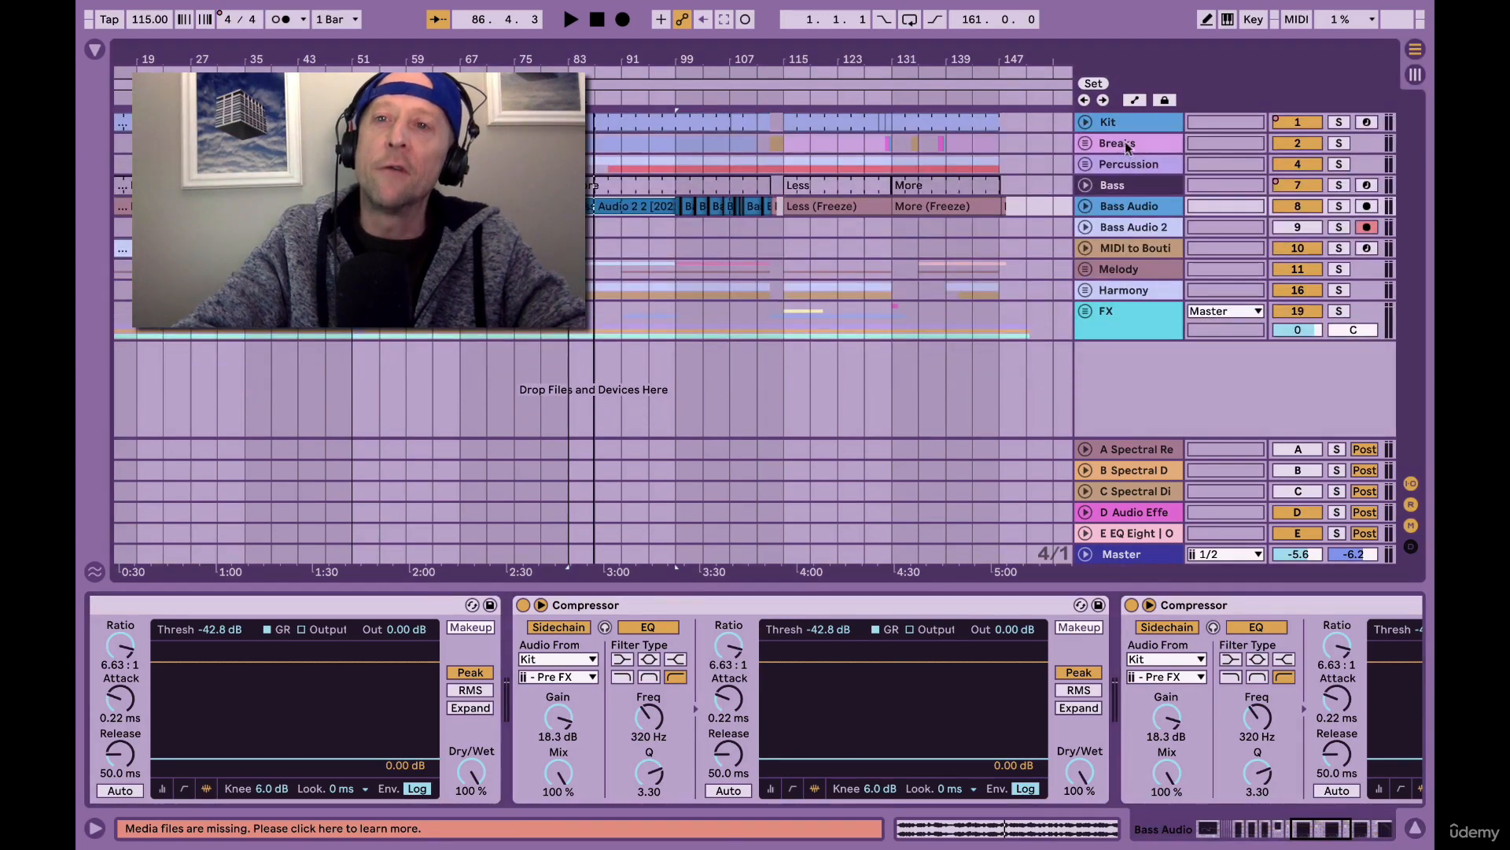
{"action": "key", "text": "Tab"}
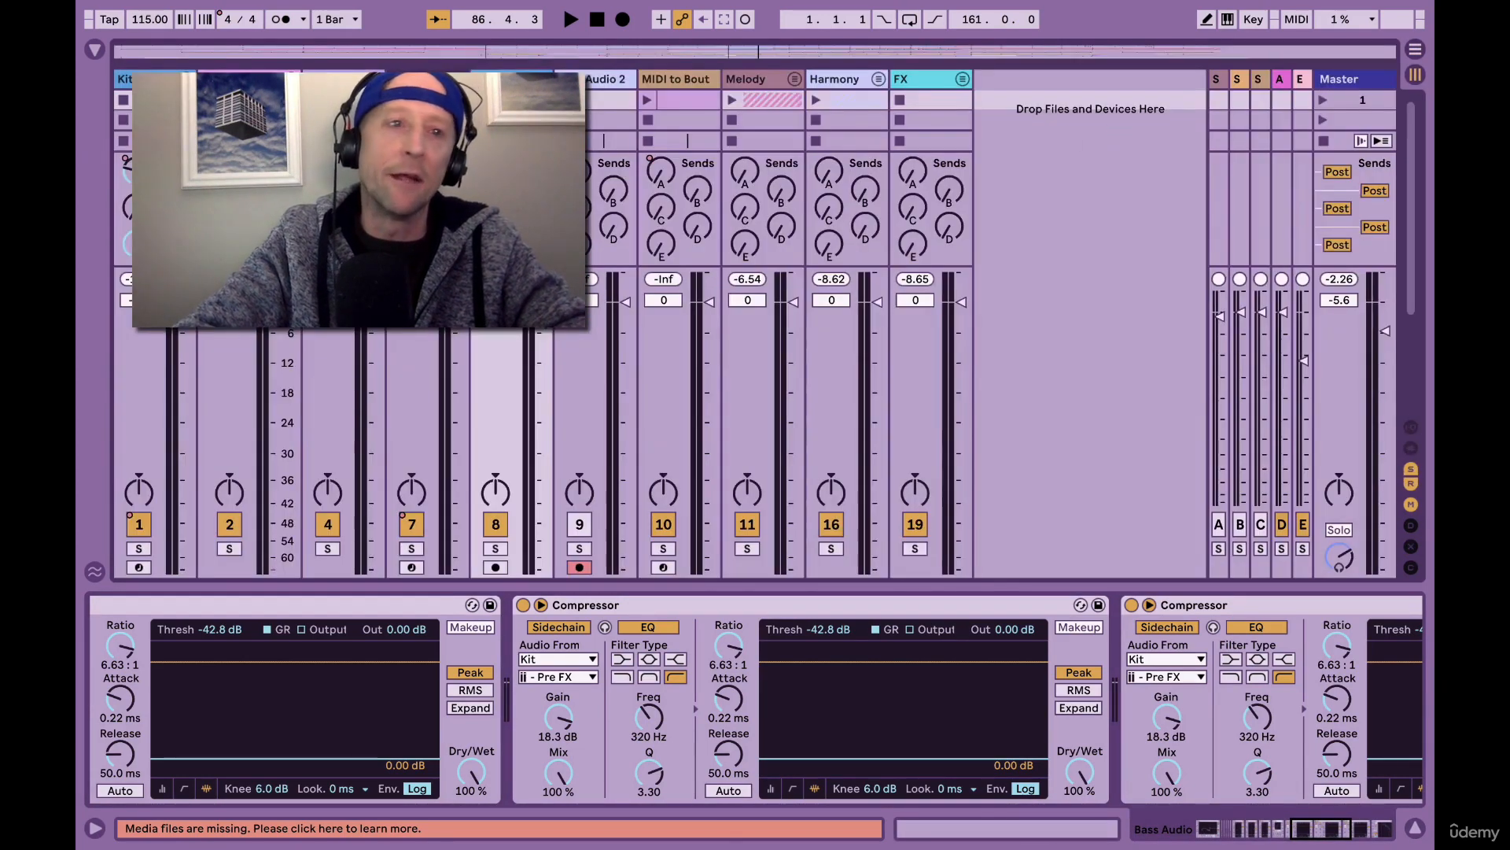
{"action": "left_click", "coordinate": [187, 79]}
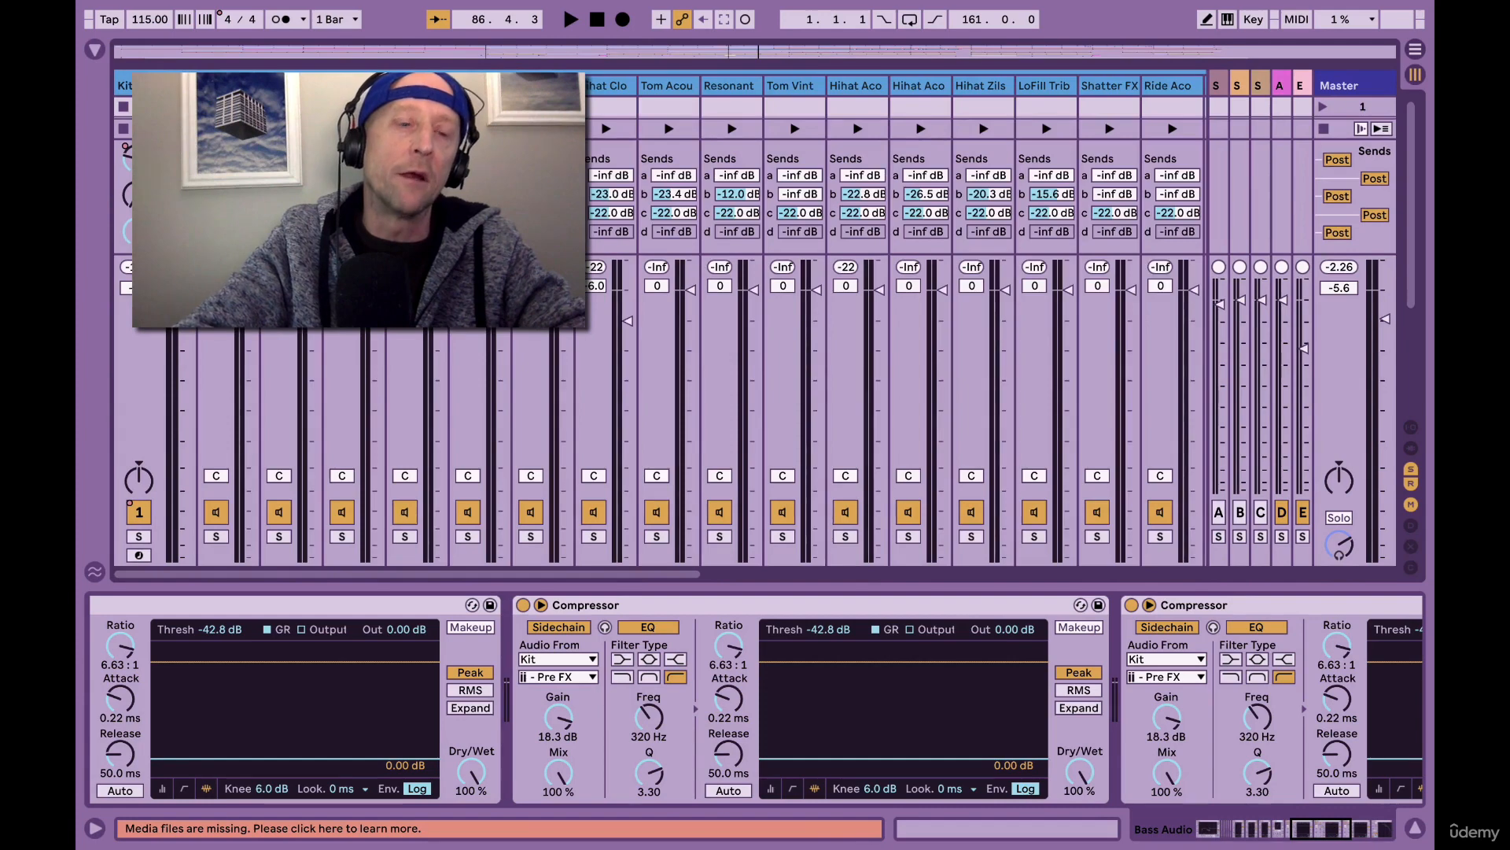
Select and solo the Kit's Kick Drum chain and play it on its own.
{"action": "left_click", "coordinate": [226, 85]}
{"action": "left_click", "coordinate": [209, 538]}
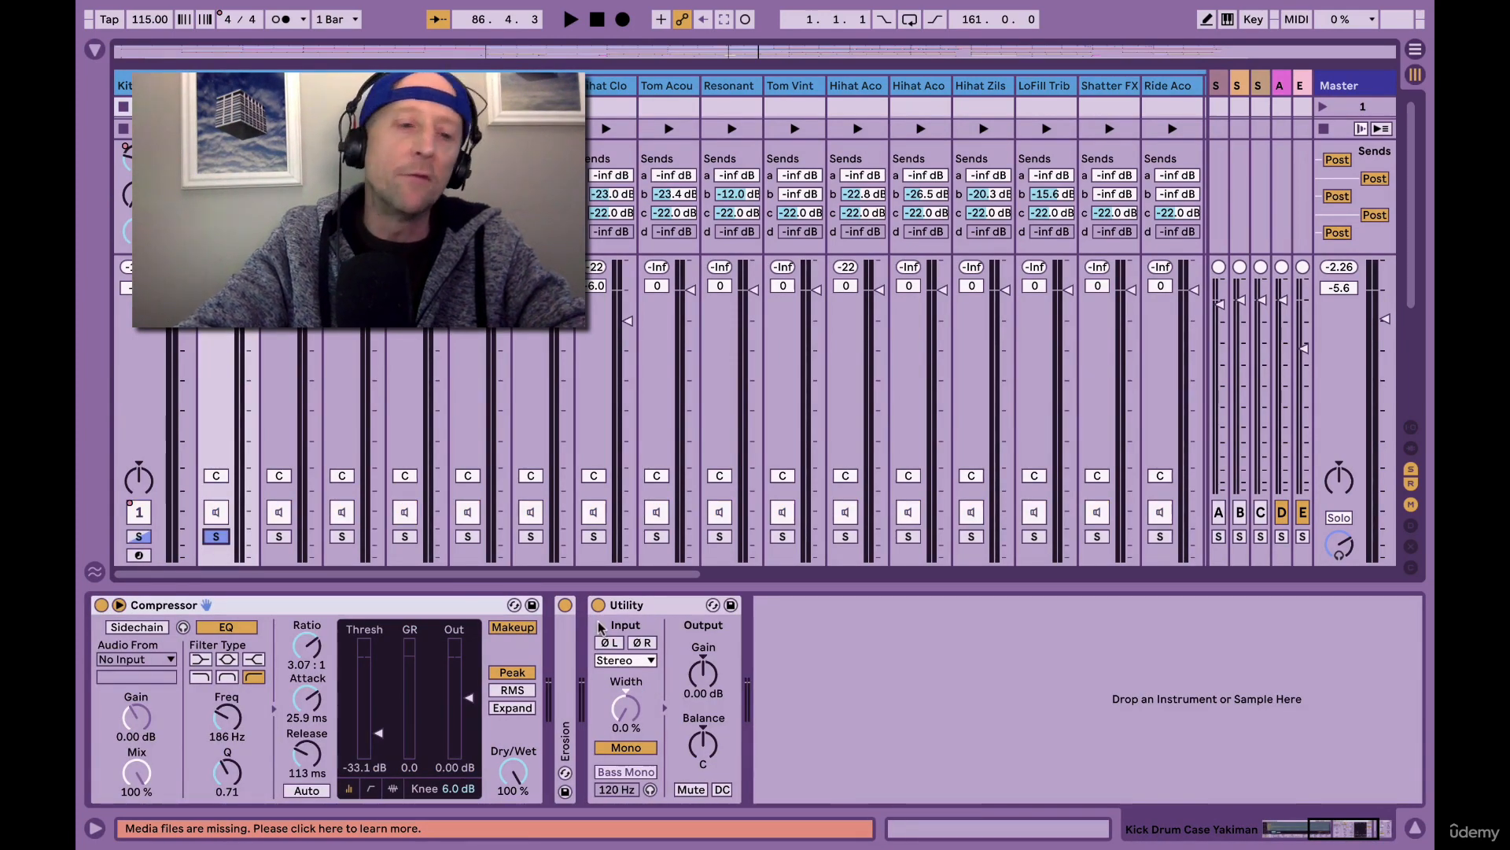
{"action": "key", "text": "space"}
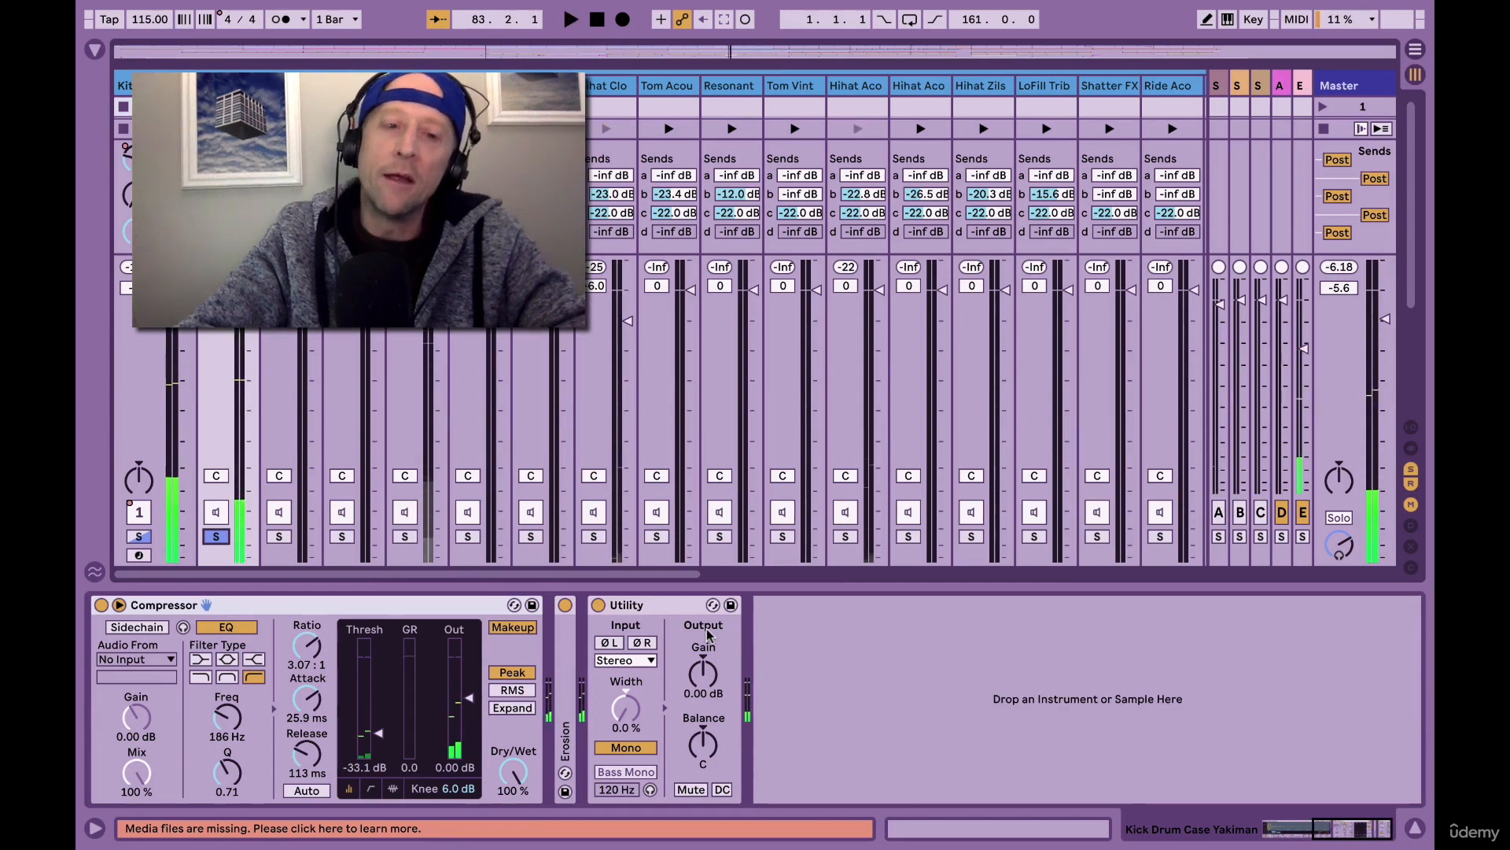
{"action": "key", "text": "space"}
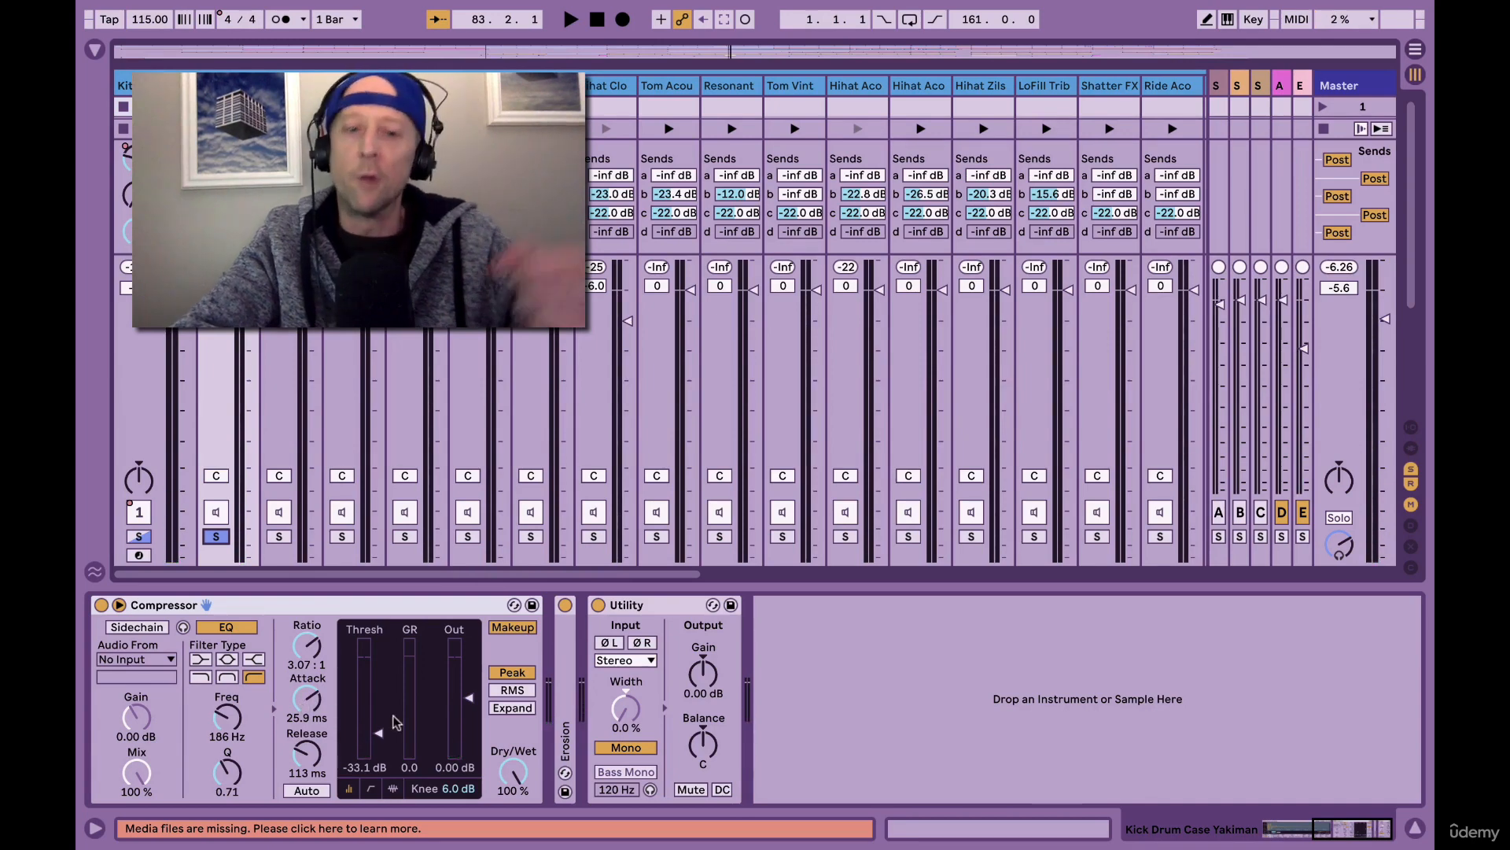
Find Overdrive in the browser, add it after the kick's Utility, and set its filter to about 1.11 kHz with bandwidth 4.22.
{"action": "key", "text": "ctrl+f"}
{"action": "type", "text": "spe"}
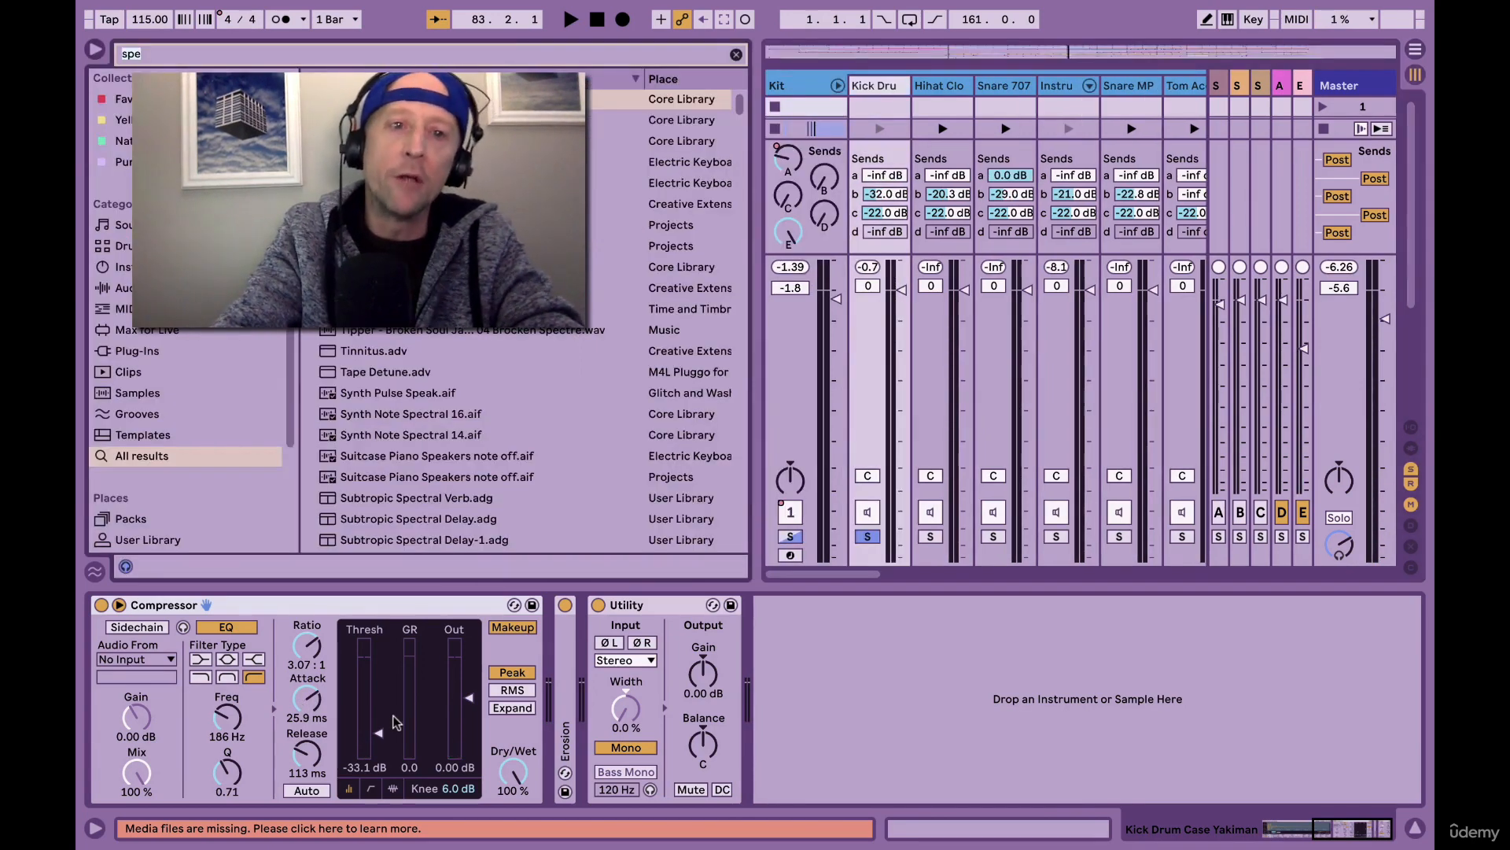
{"action": "type", "text": "overdri"}
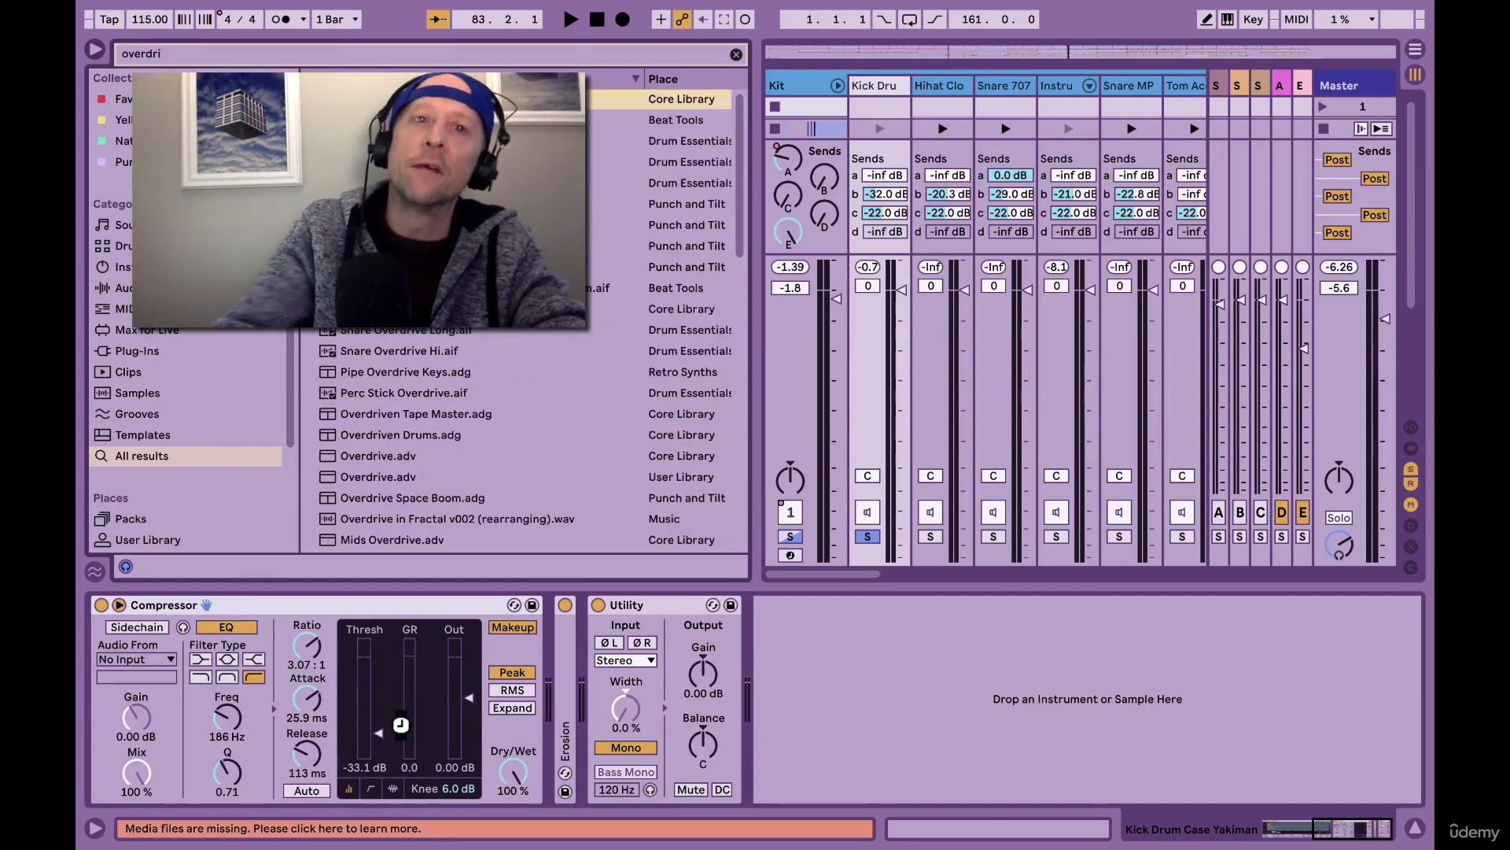
{"action": "left_click_drag", "start_coordinate": [400, 724], "coordinate": [802, 622]}
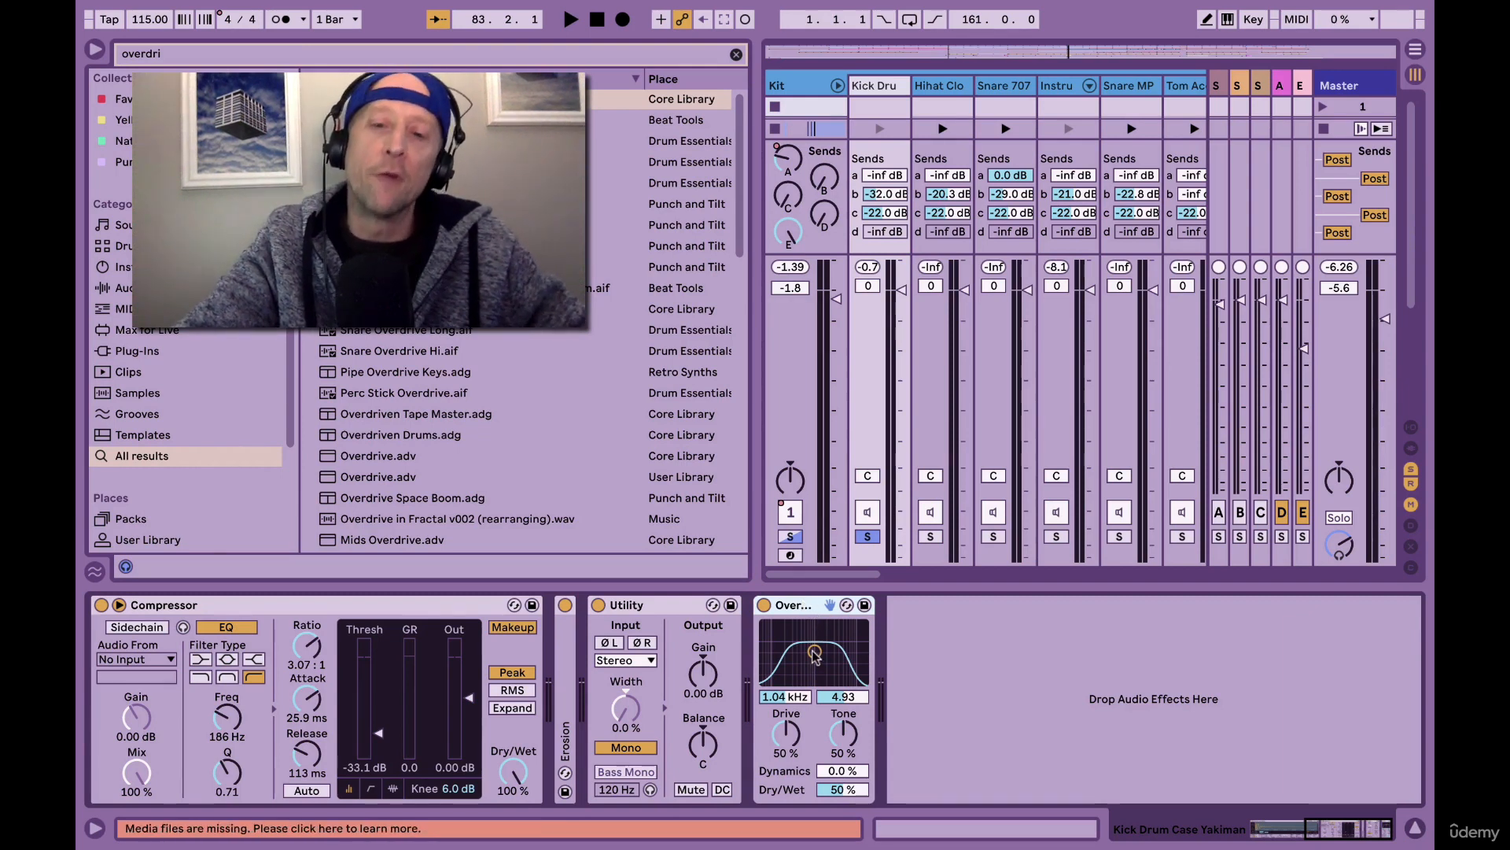
{"action": "left_click_drag", "start_coordinate": [815, 655], "coordinate": [815, 672]}
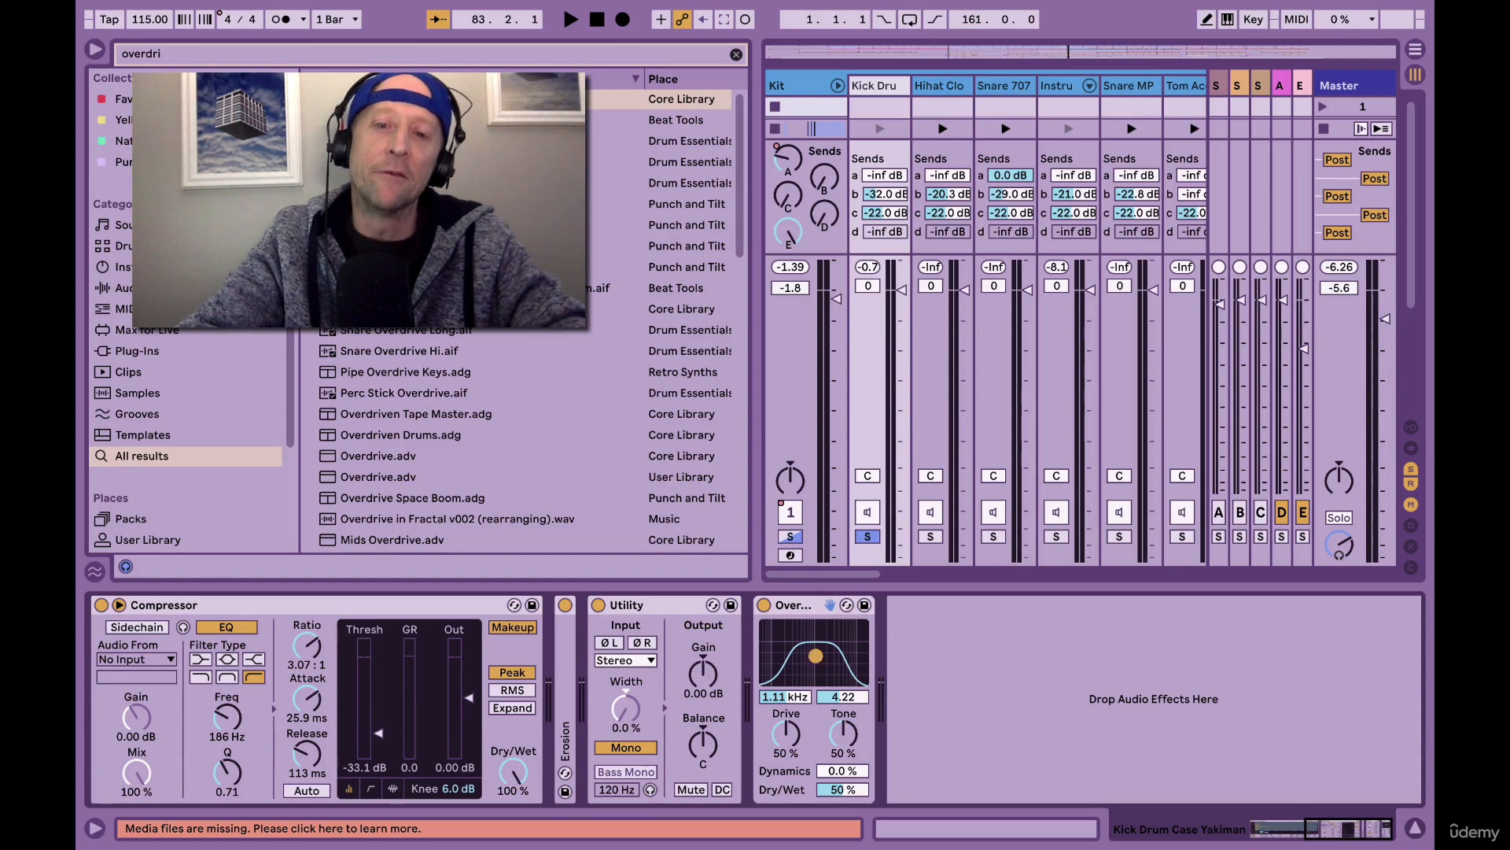
Narrow and lower Overdrive's filter on the kick to about 57.4 Hz with bandwidth 0.50, and set Dry/Wet to 100%.
{"action": "key", "text": "ctrl+z"}
{"action": "key", "text": "space"}
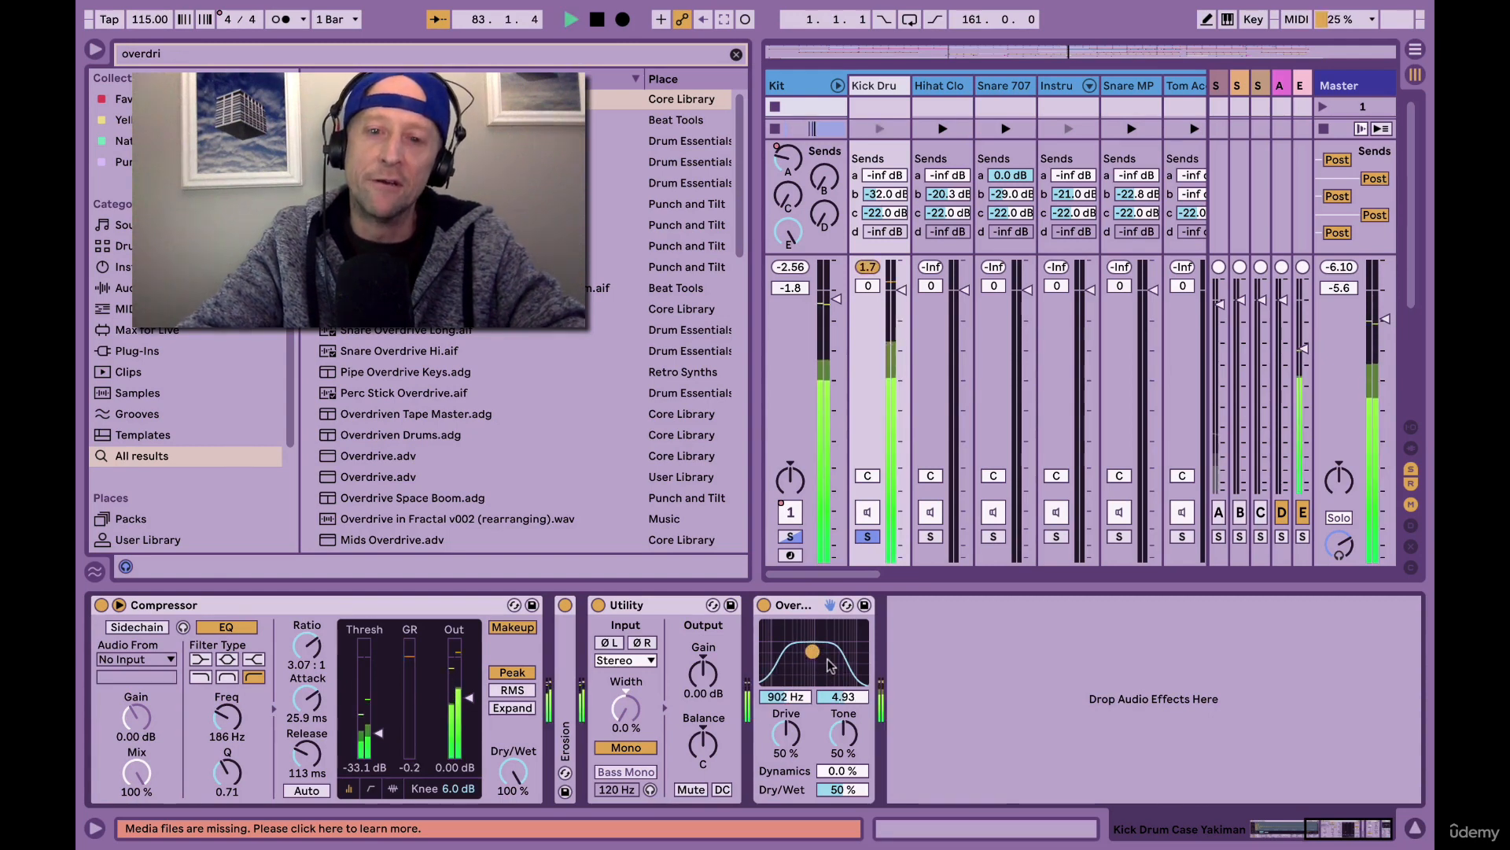
{"action": "left_click_drag", "start_coordinate": [813, 652], "coordinate": [770, 679]}
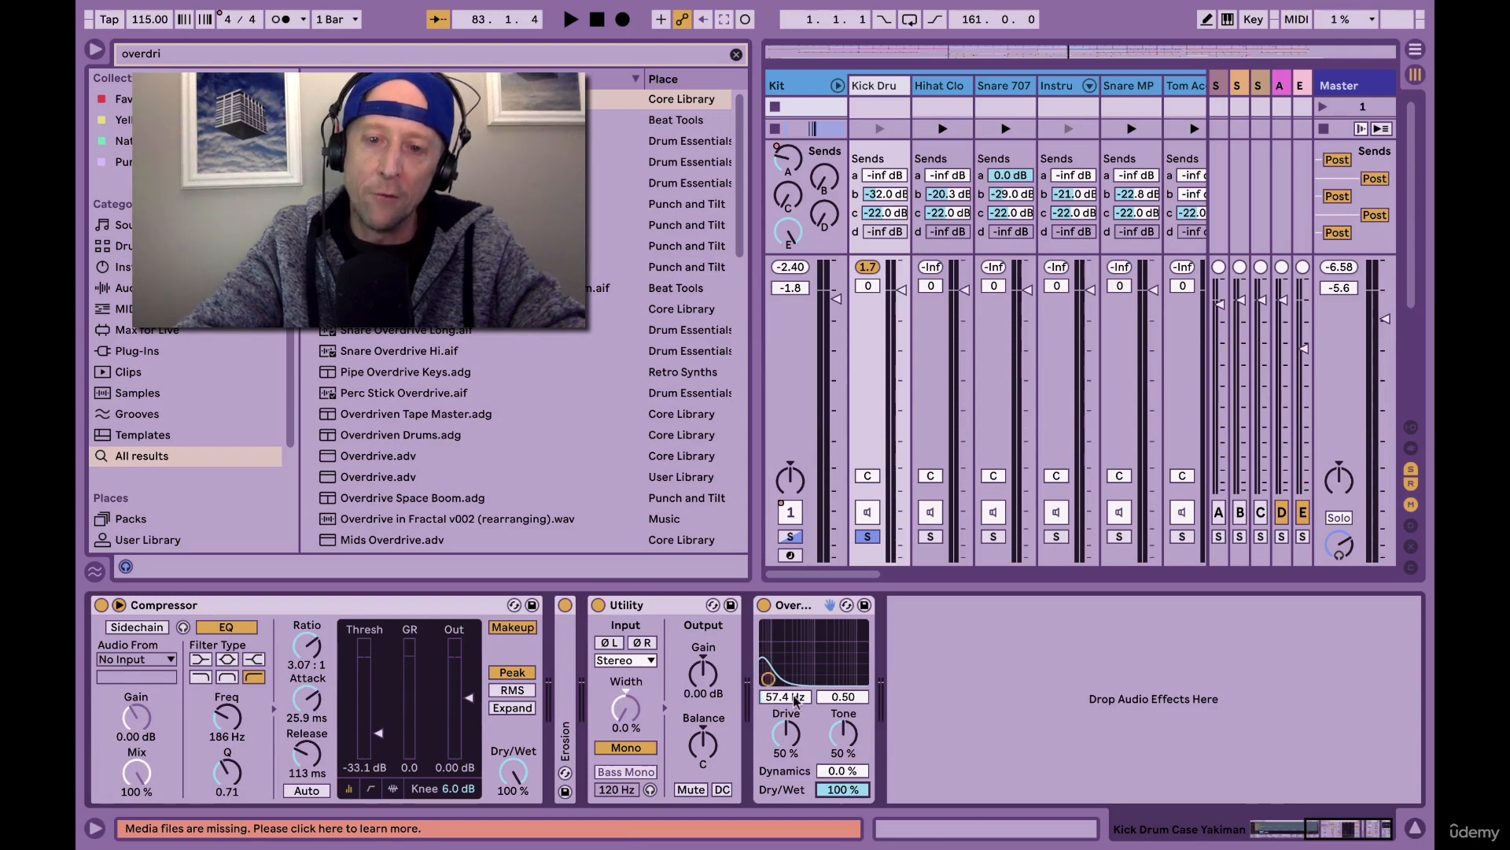
{"action": "key", "text": "space"}
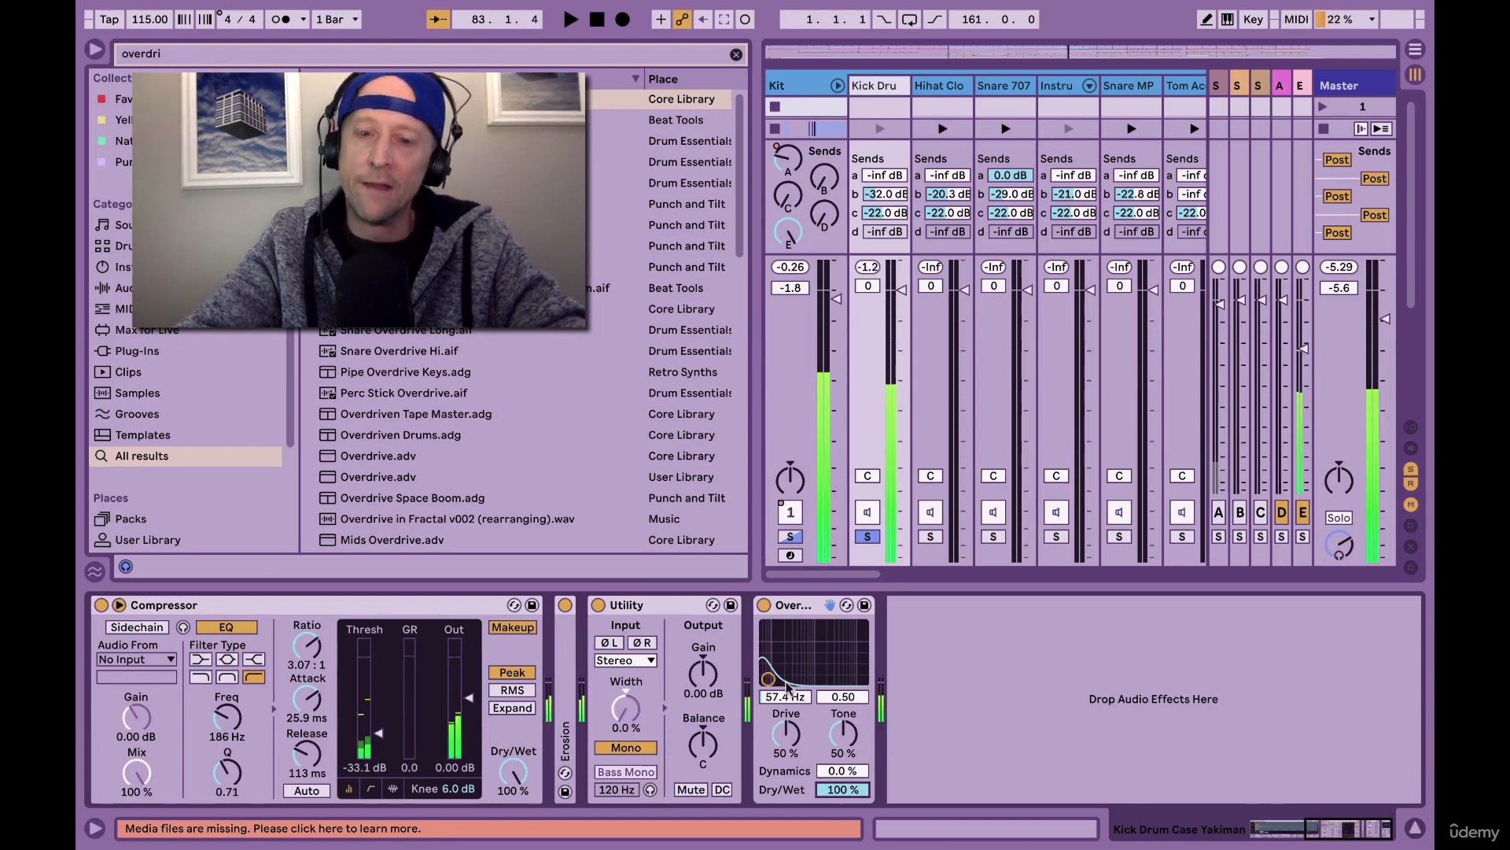
Reduce Overdrive's Drive to 40% and Dry/Wet to about 59%, replaying the kick to hear the result.
{"action": "mouse_move", "coordinate": [786, 734]}
{"action": "left_mouse_down"}
{"action": "mouse_move", "coordinate": [786, 693]}
{"action": "mouse_move", "coordinate": [786, 743]}
{"action": "left_mouse_up"}
{"action": "key", "text": "space"}
{"action": "key", "text": "space"}
{"action": "key", "text": "space"}
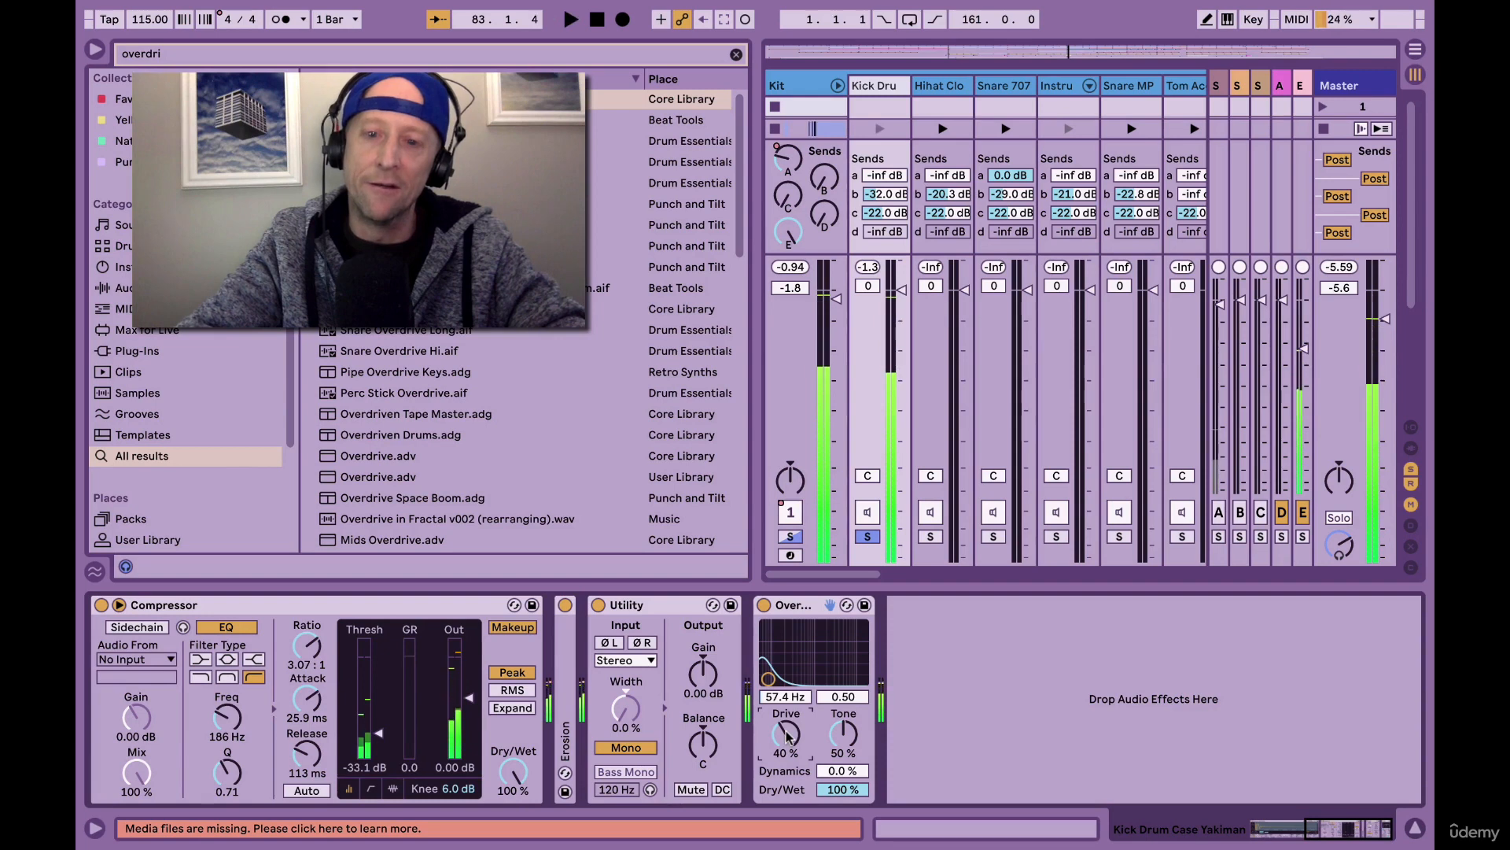
{"action": "mouse_move", "coordinate": [844, 789]}
{"action": "left_mouse_down"}
{"action": "mouse_move", "coordinate": [843, 826]}
{"action": "mouse_move", "coordinate": [843, 805]}
{"action": "left_mouse_up"}
{"action": "key", "text": "space"}
{"action": "key", "text": "space"}
{"action": "key", "text": "space"}
{"action": "key", "text": "space"}
{"action": "key", "text": "space"}
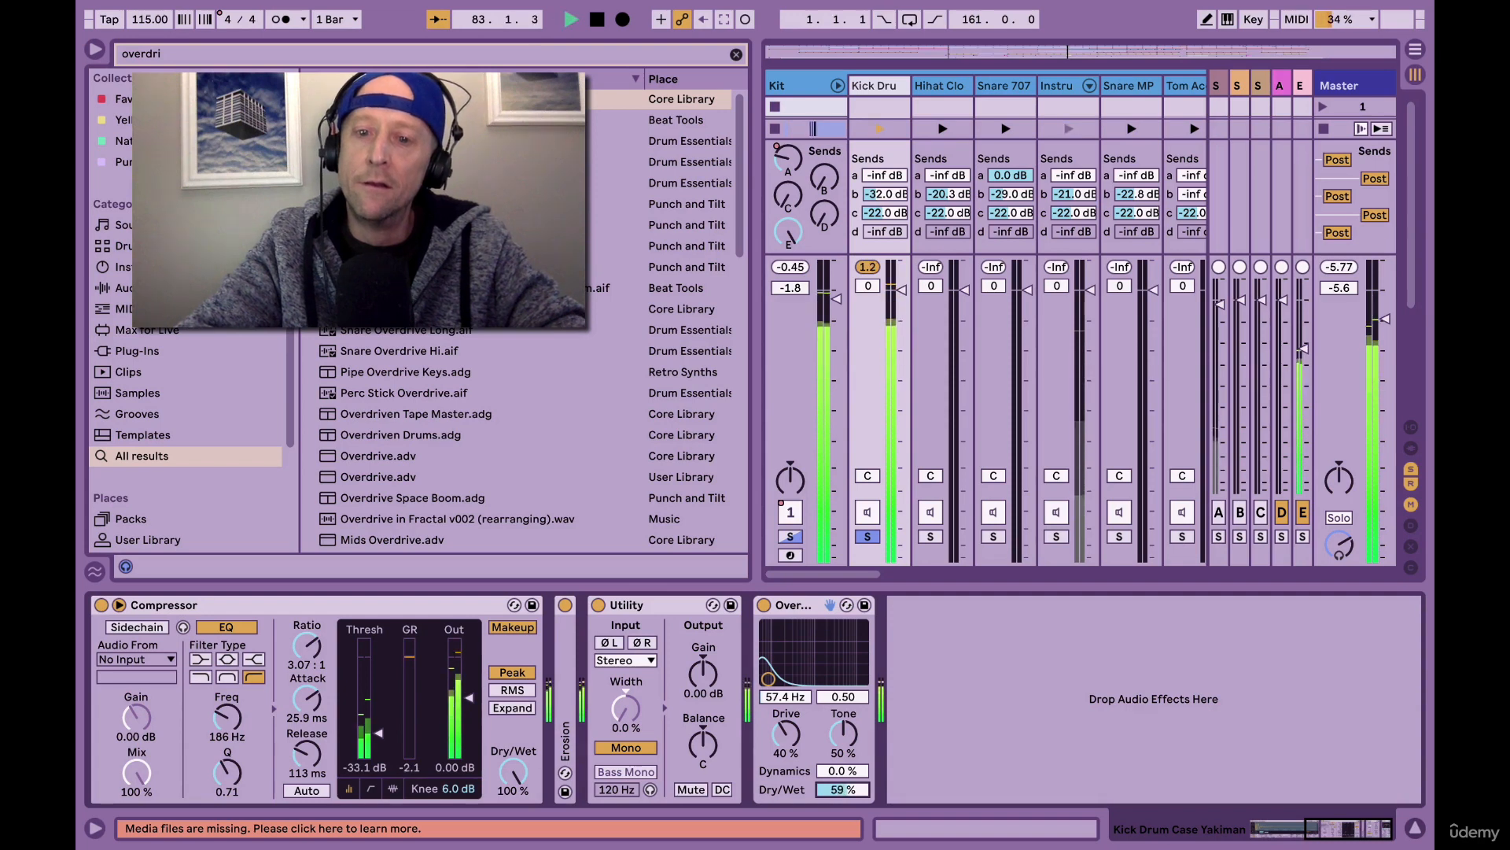
{"action": "key", "text": "space"}
{"action": "key", "text": "space"}
{"action": "key", "text": "space"}
Fine-tune Overdrive's Drive to 43% and Dry/Wet to 58% while replaying the kick.
{"action": "left_click_drag", "start_coordinate": [786, 734], "coordinate": [786, 730]}
{"action": "key", "text": "space"}
{"action": "key", "text": "space"}
{"action": "key", "text": "space"}
{"action": "key", "text": "space"}
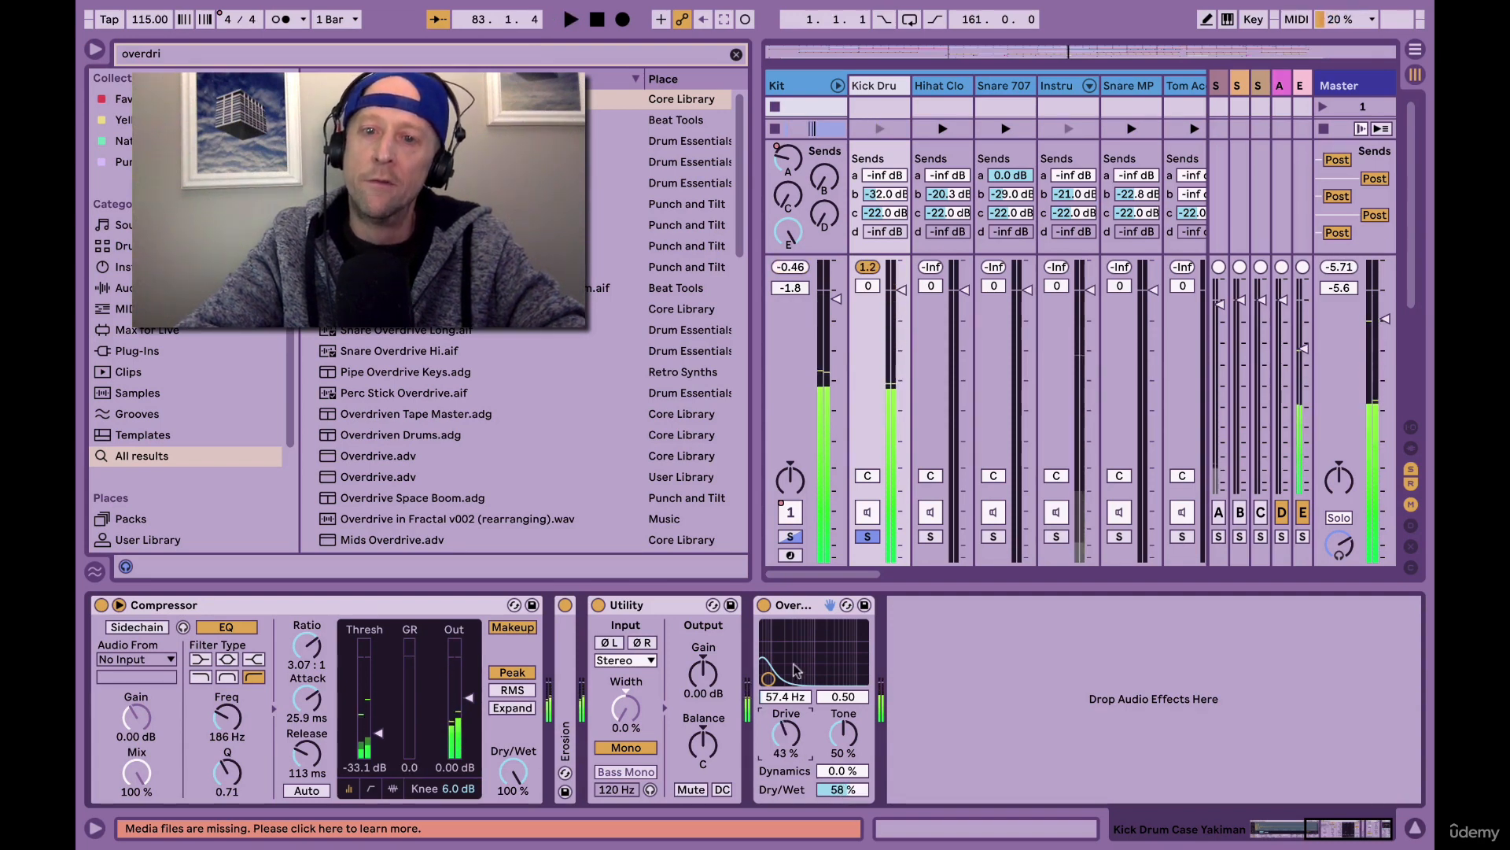
Bypass and re-enable Overdrive during playback to compare the dry and overdriven kick.
{"action": "left_click", "coordinate": [764, 606]}
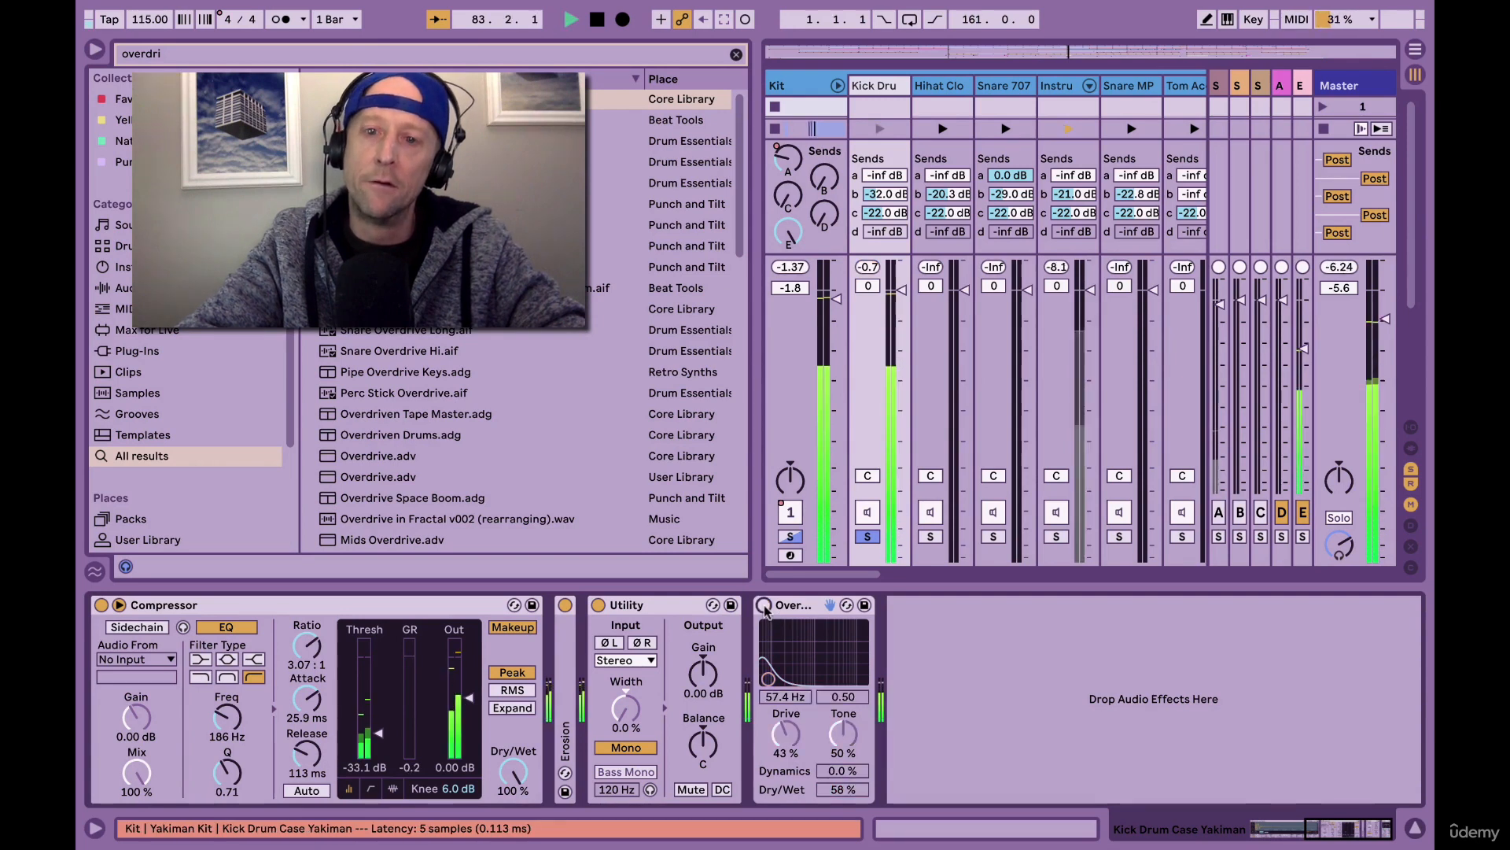
{"action": "left_click", "coordinate": [764, 606]}
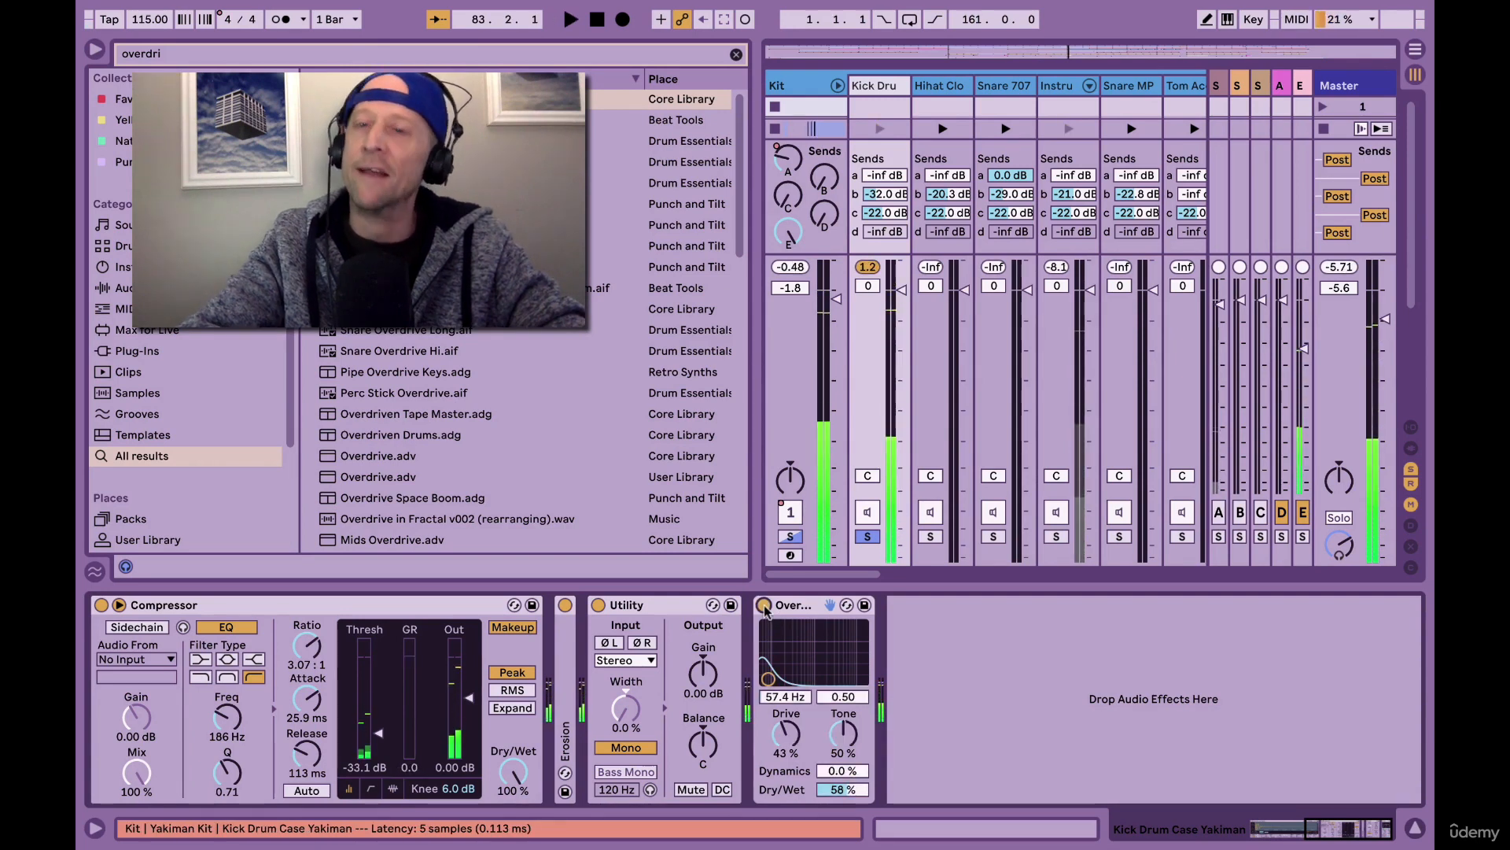
{"action": "key", "text": "space"}
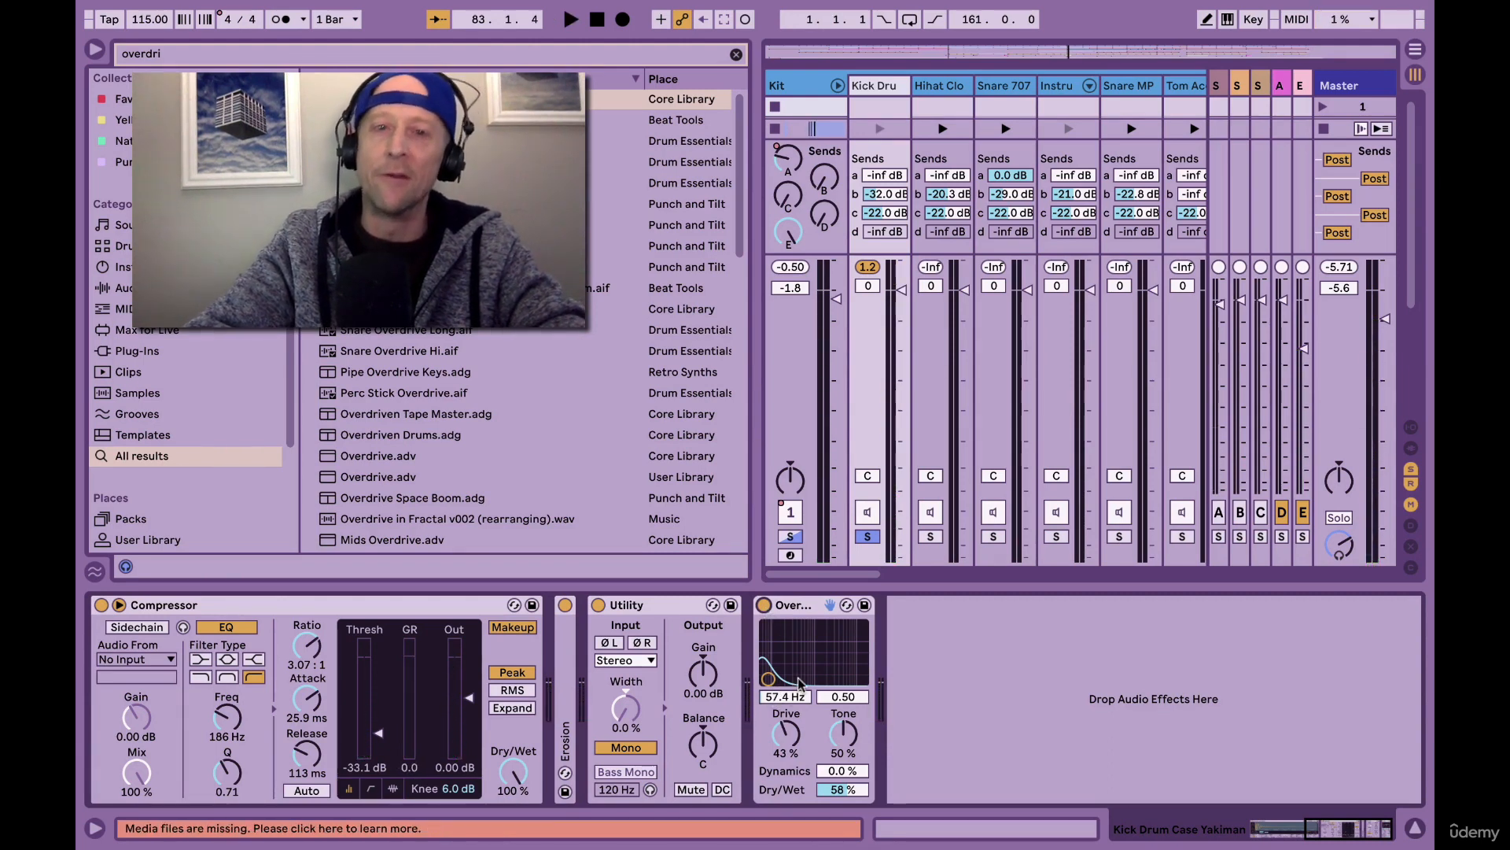
{"action": "key", "text": "space"}
{"action": "key", "text": "space"}
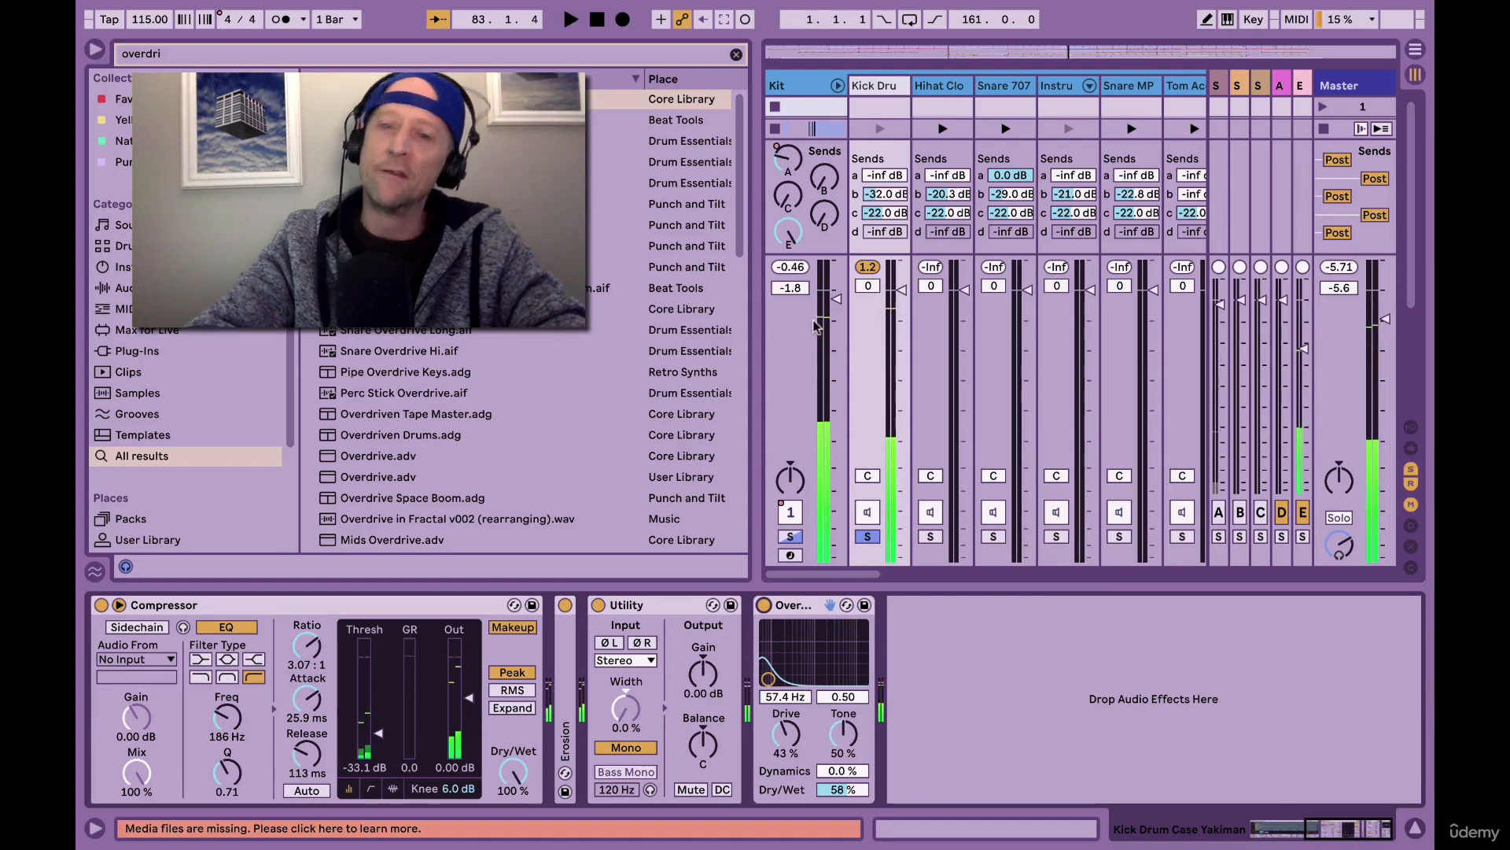
Collapse the Kit's drum chains in the mixer and clear the browser search.
{"action": "left_click", "coordinate": [837, 85]}
{"action": "left_click", "coordinate": [803, 78]}
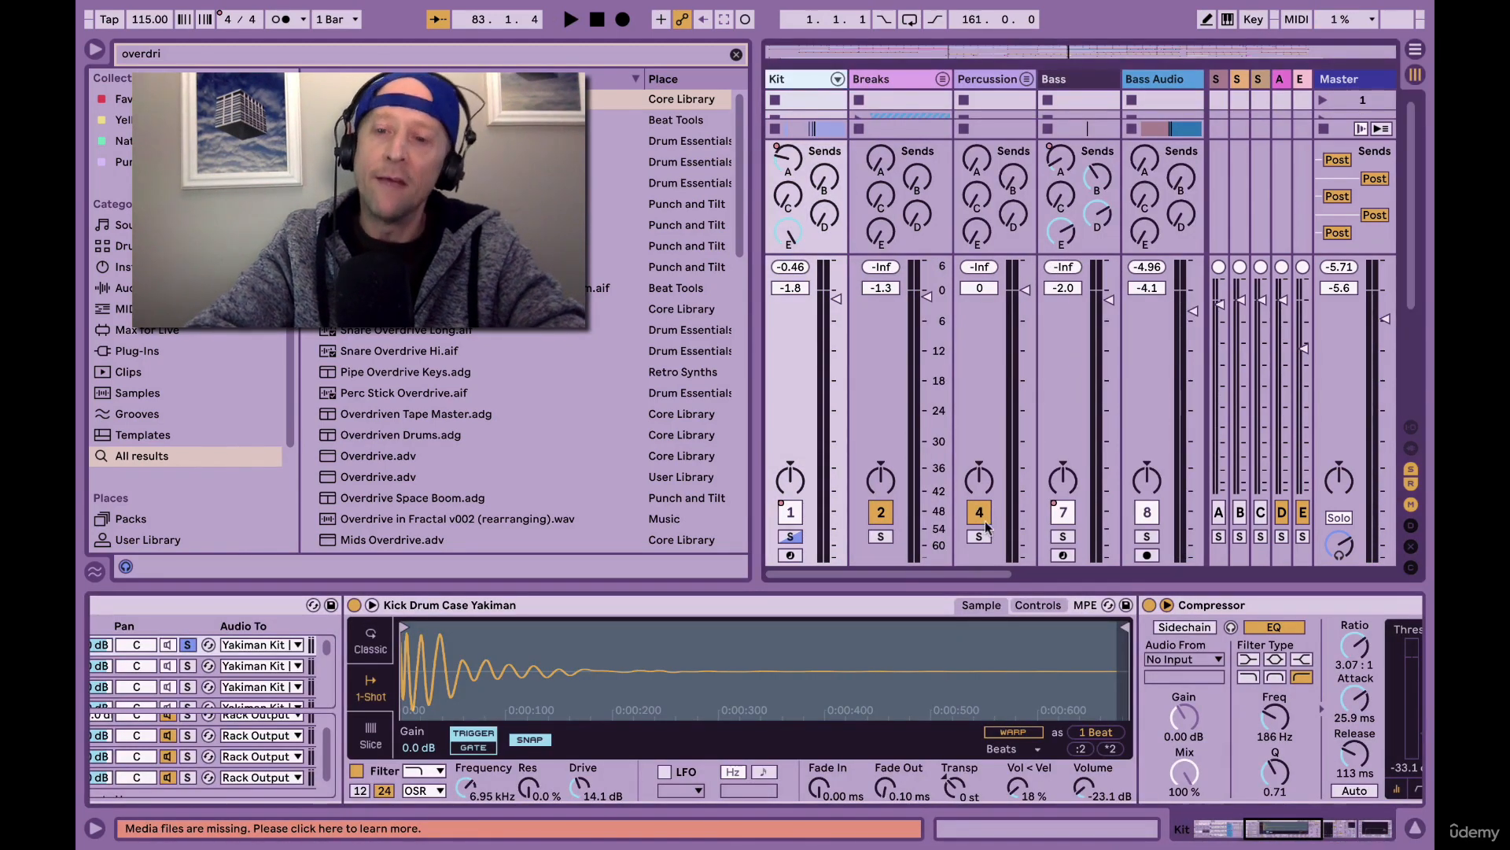
{"action": "left_click", "coordinate": [737, 55]}
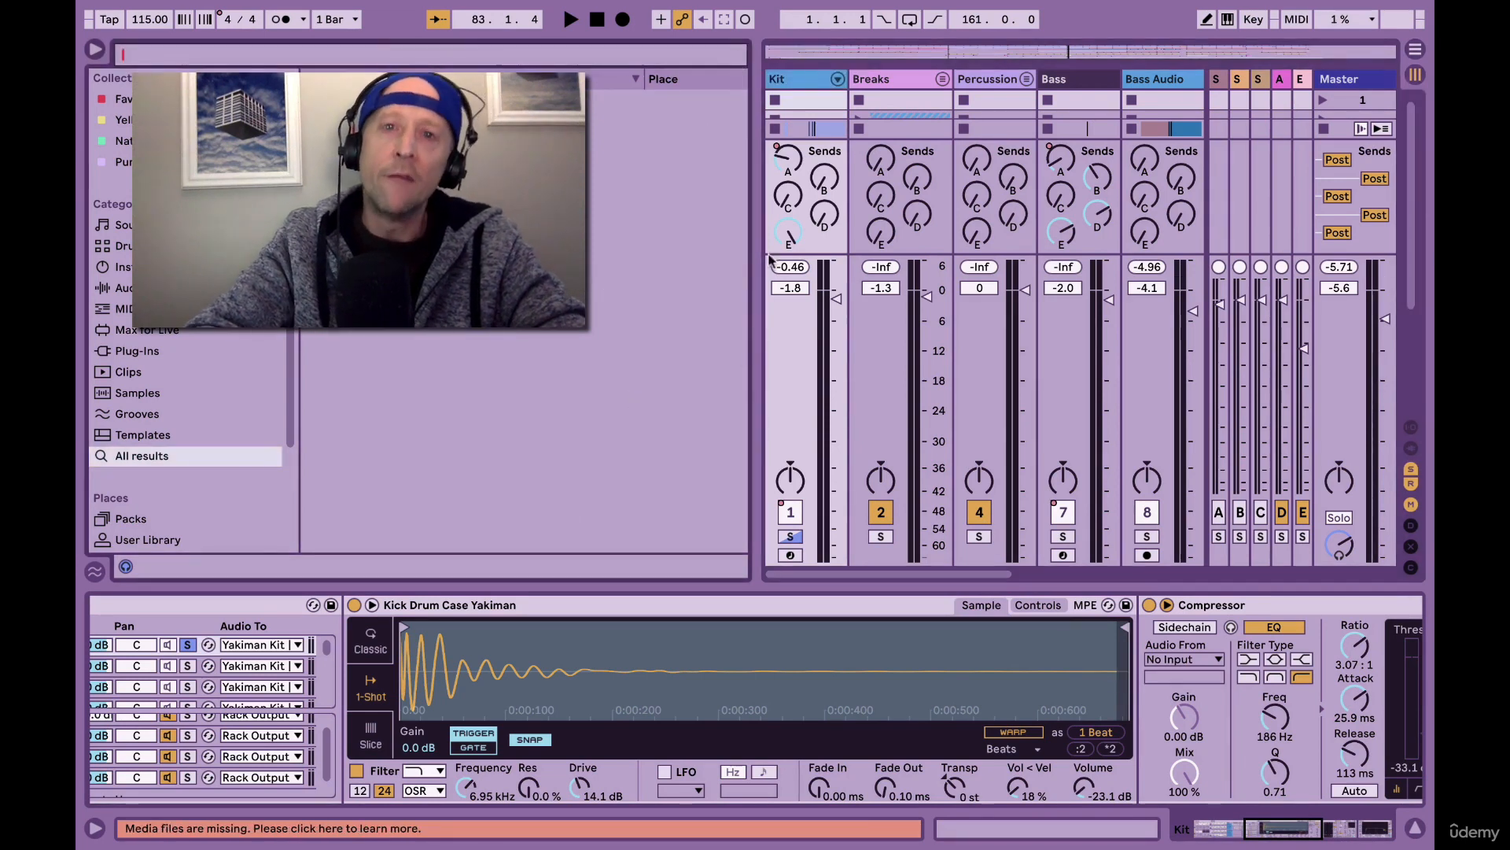
{"action": "left_click", "coordinate": [788, 77]}
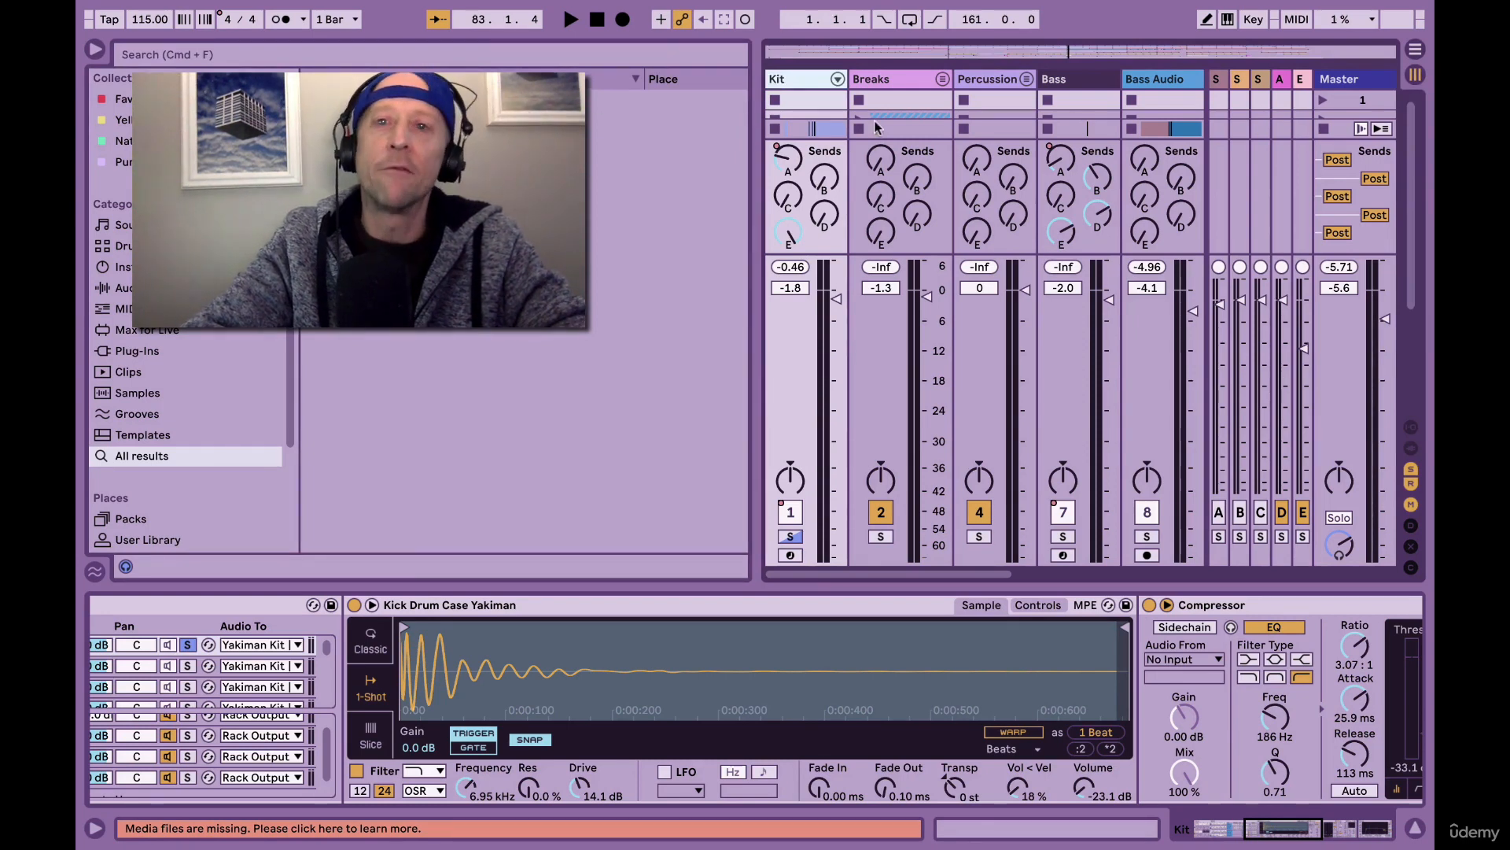
Select Breaks, loop 16 bars from bar 115 in Arrangement View, and play the loop back in the Session View mixer.
{"action": "left_click", "coordinate": [881, 78]}
{"action": "key", "text": "Tab"}
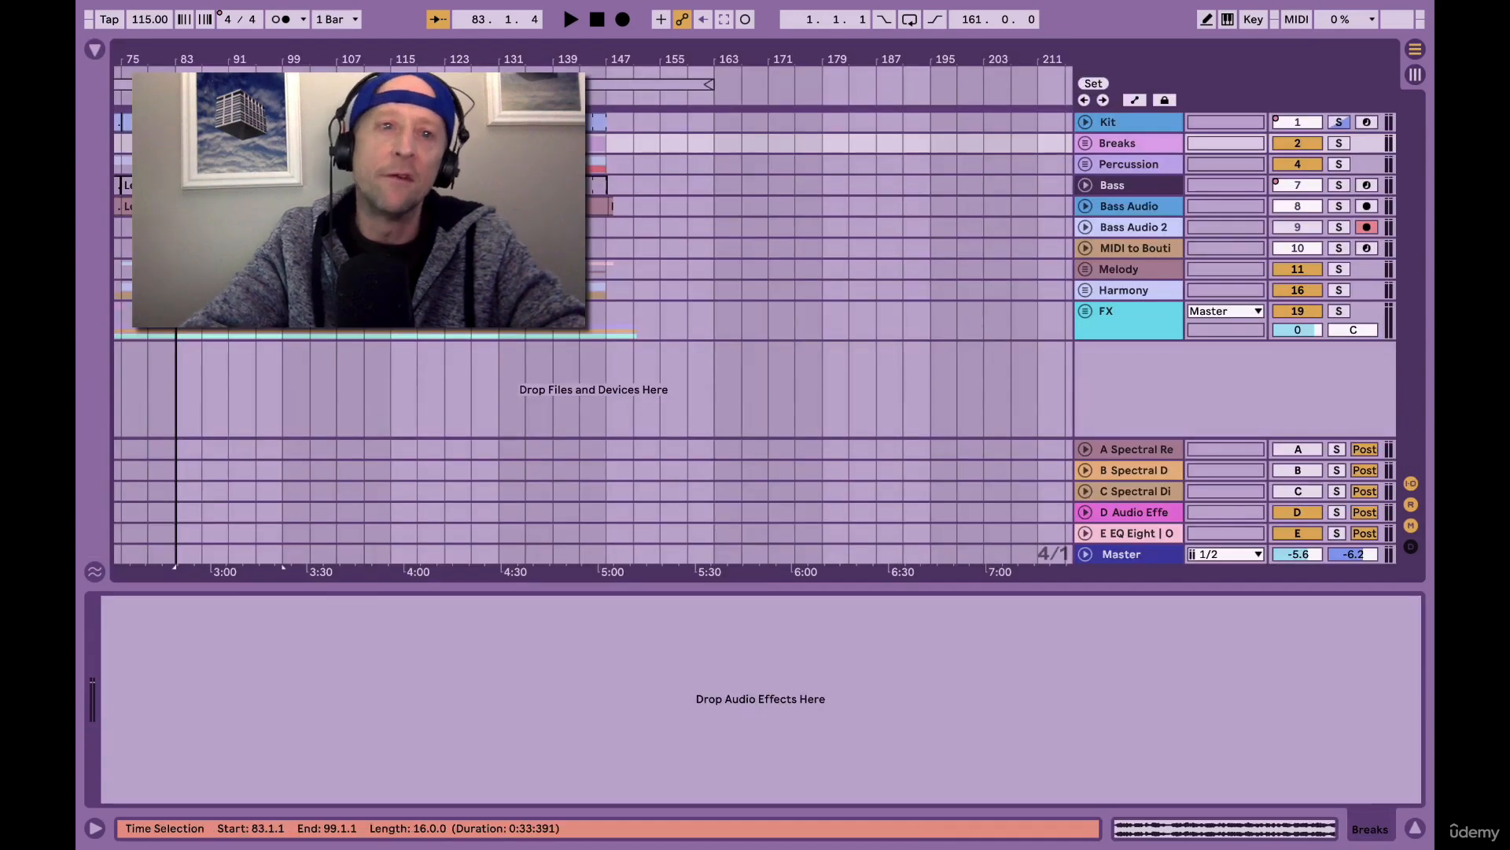
{"action": "left_click", "coordinate": [403, 143]}
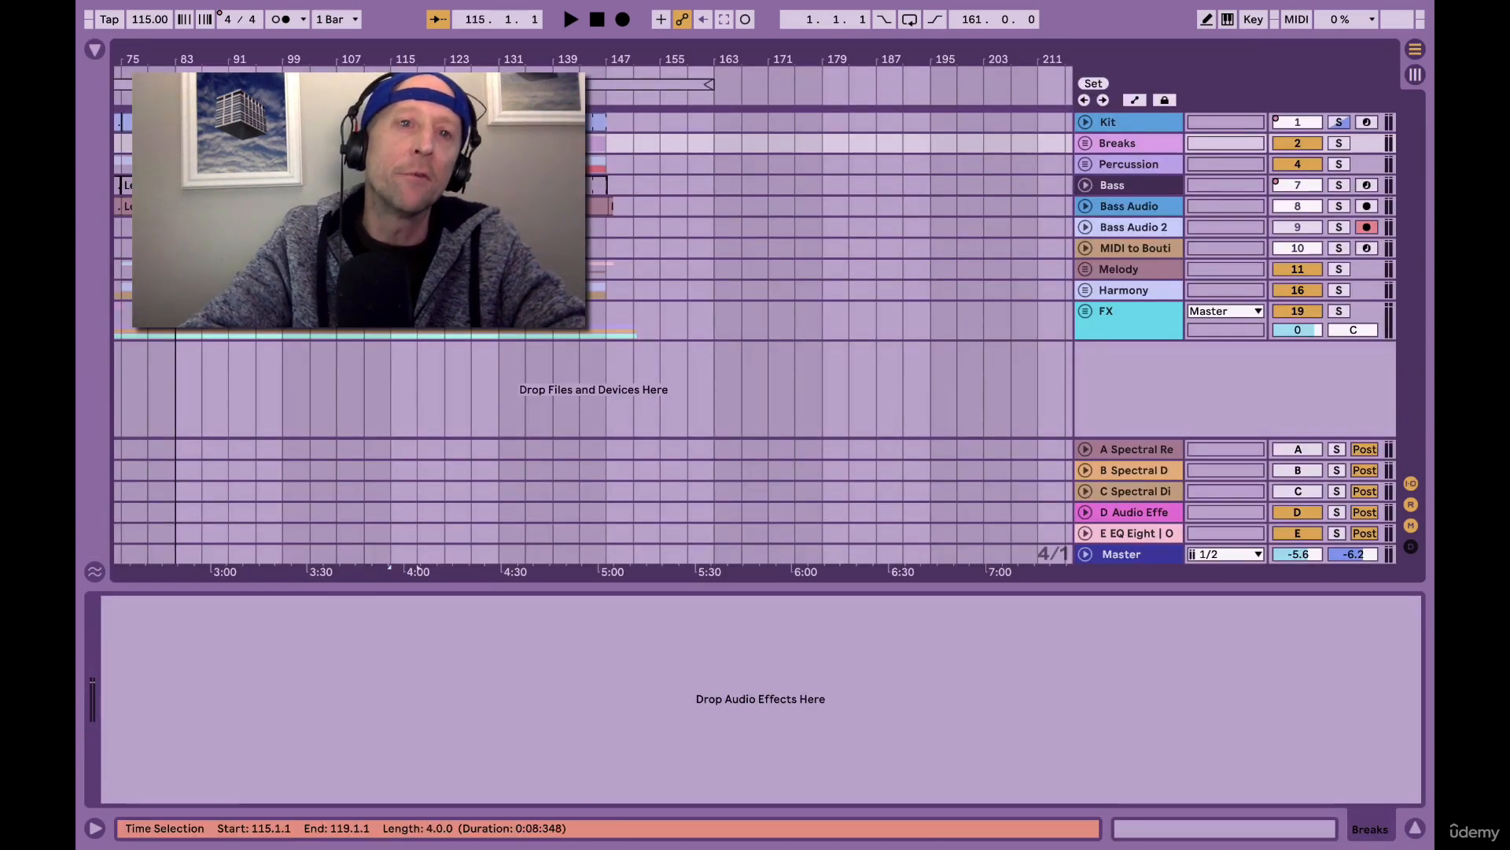
{"action": "key", "text": "super+l"}
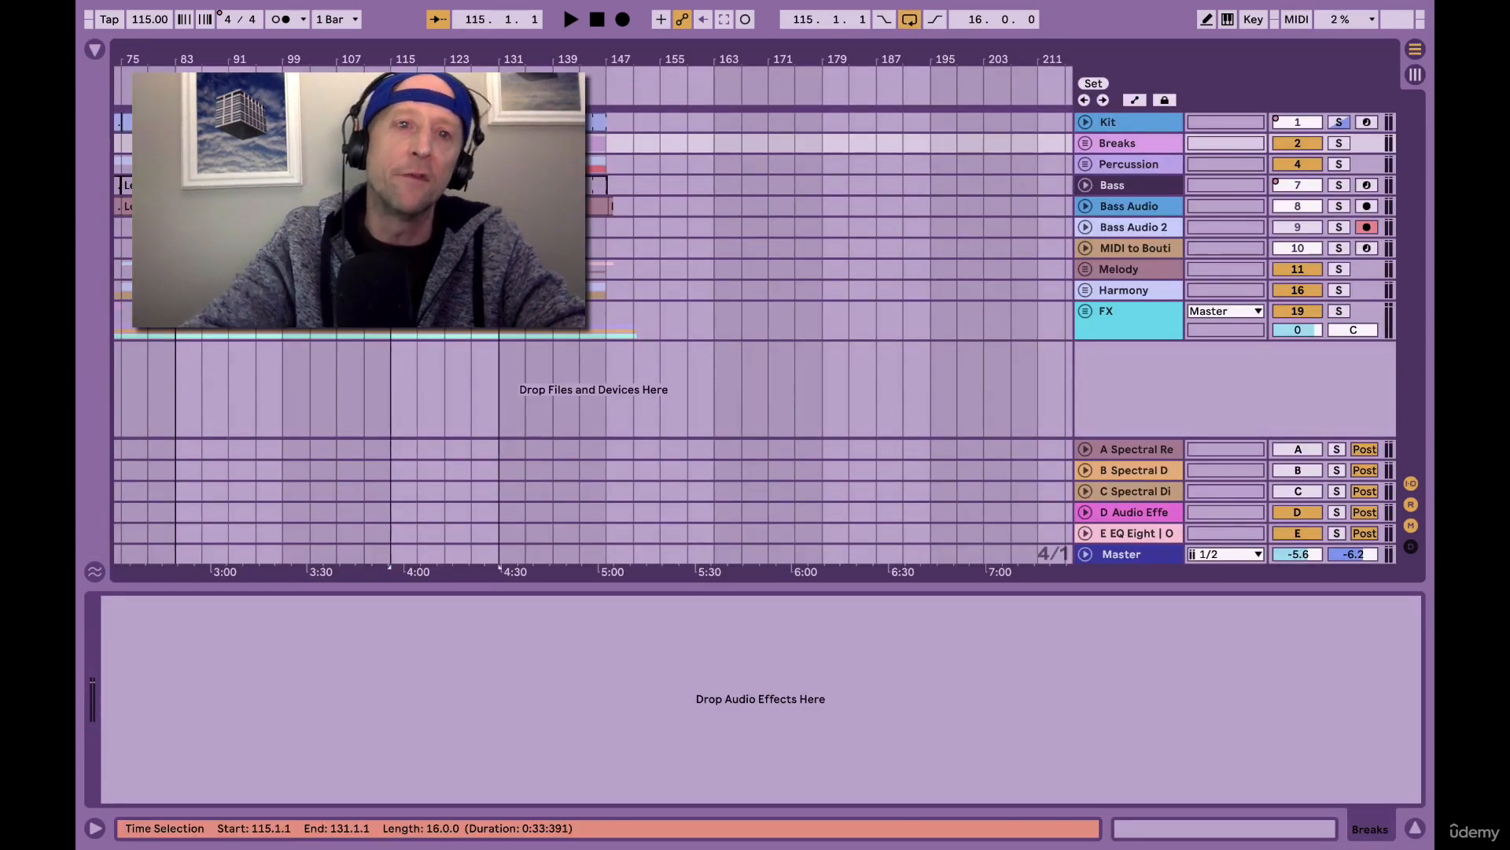
{"action": "key", "text": "space"}
{"action": "key", "text": "Tab"}
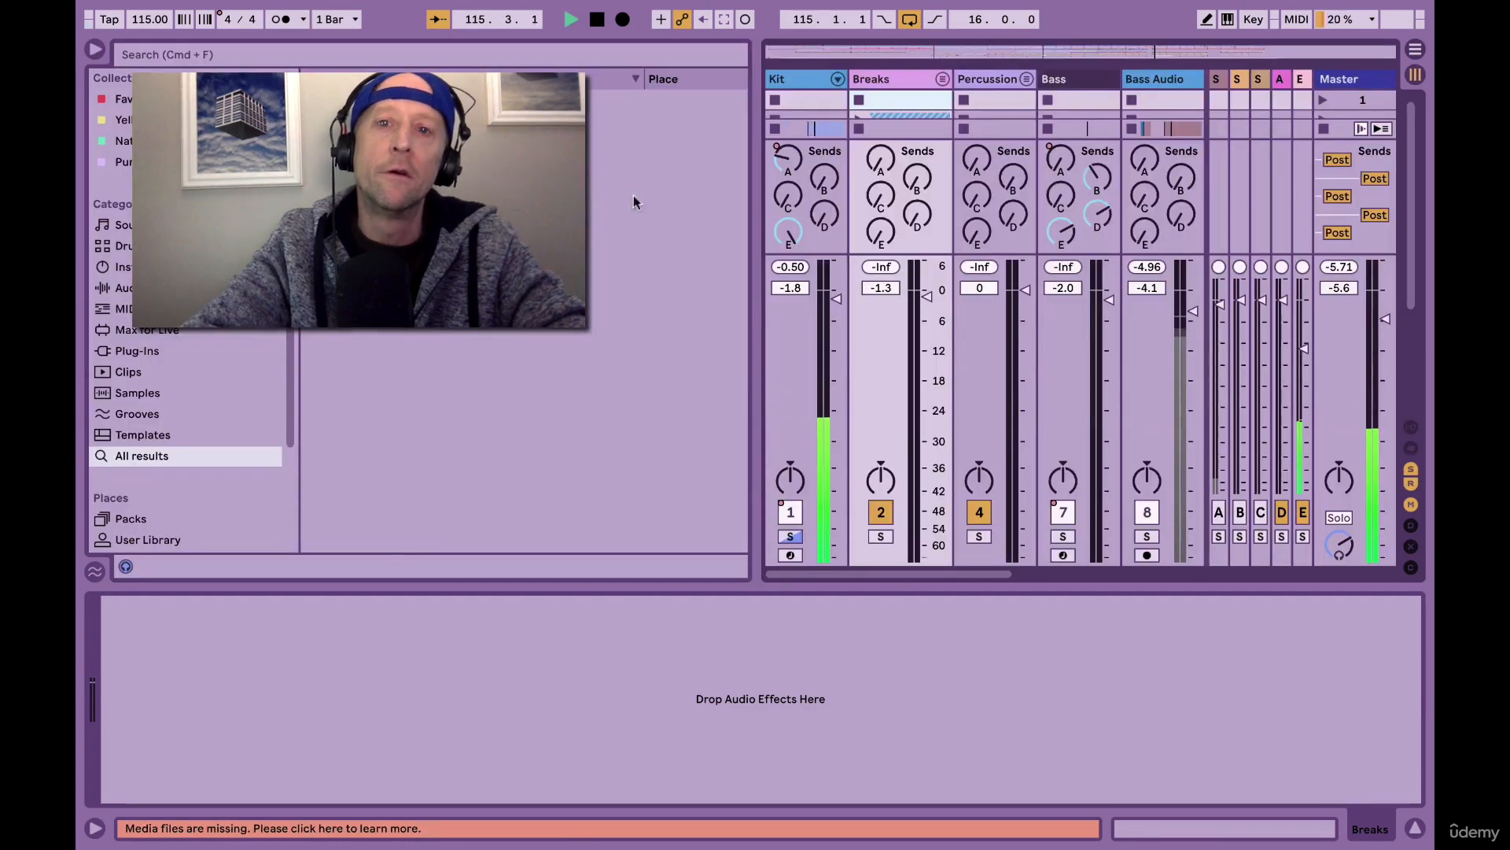
Solo the Breaks track, comparing it with the Kit soloed alongside it, and leave only Breaks soloed with playback stopped.
{"action": "left_click", "coordinate": [881, 537]}
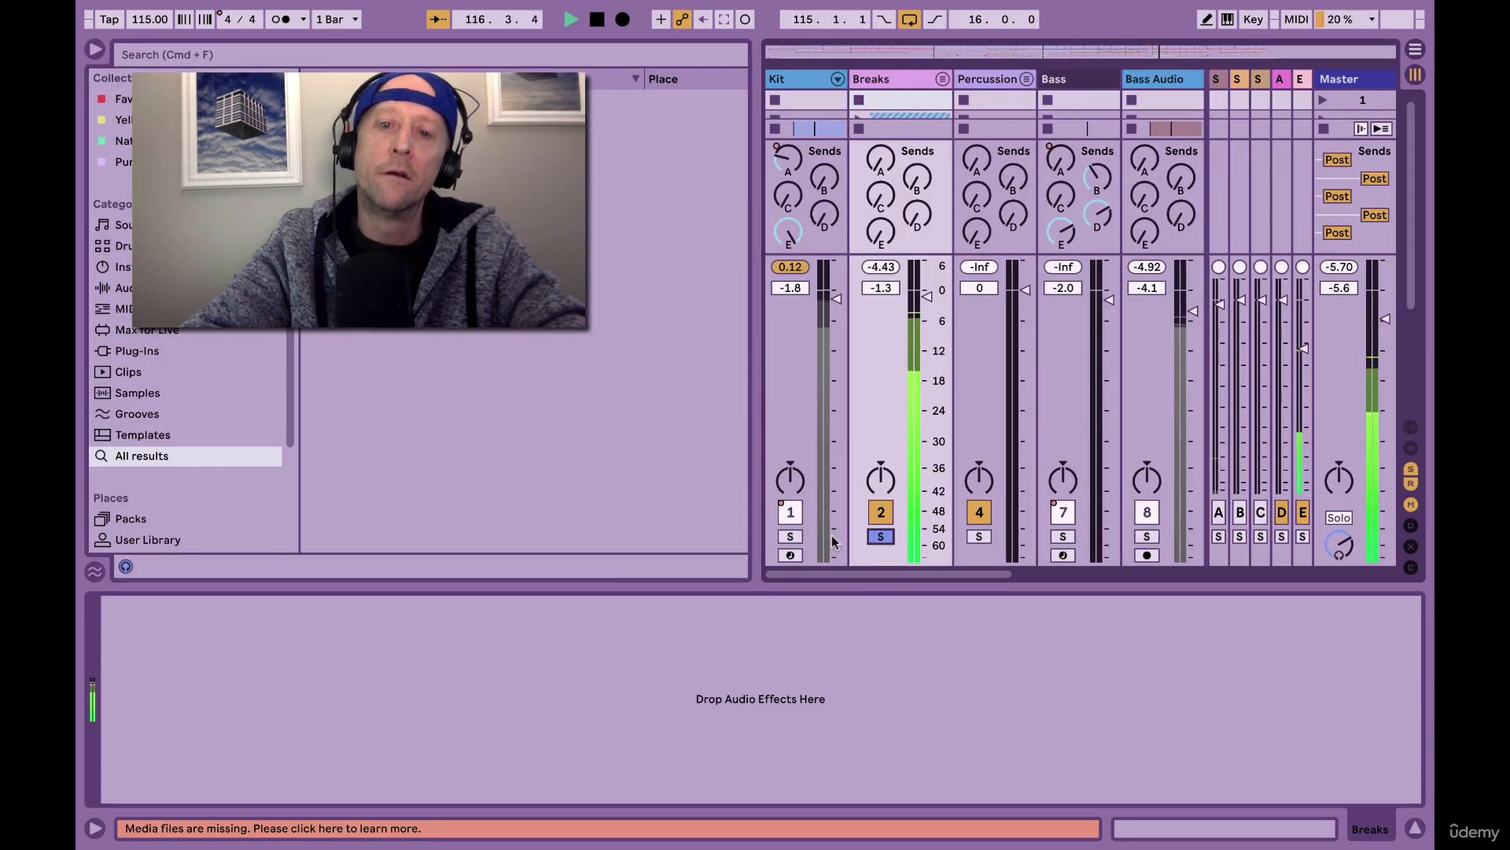
{"action": "left_click", "coordinate": [790, 538], "text": "super"}
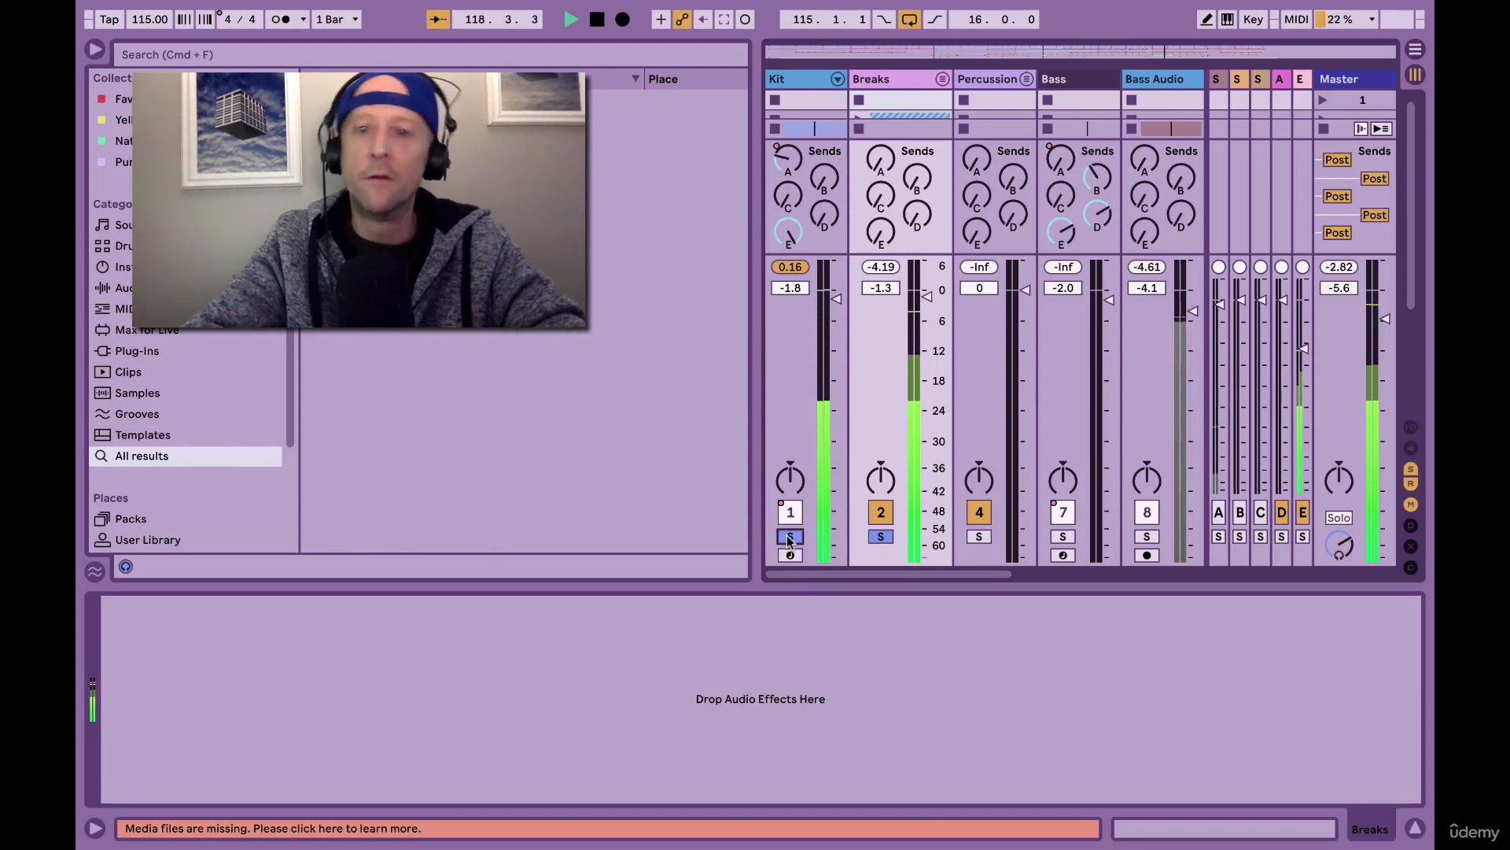
{"action": "left_click", "coordinate": [881, 538]}
{"action": "left_click", "coordinate": [882, 539]}
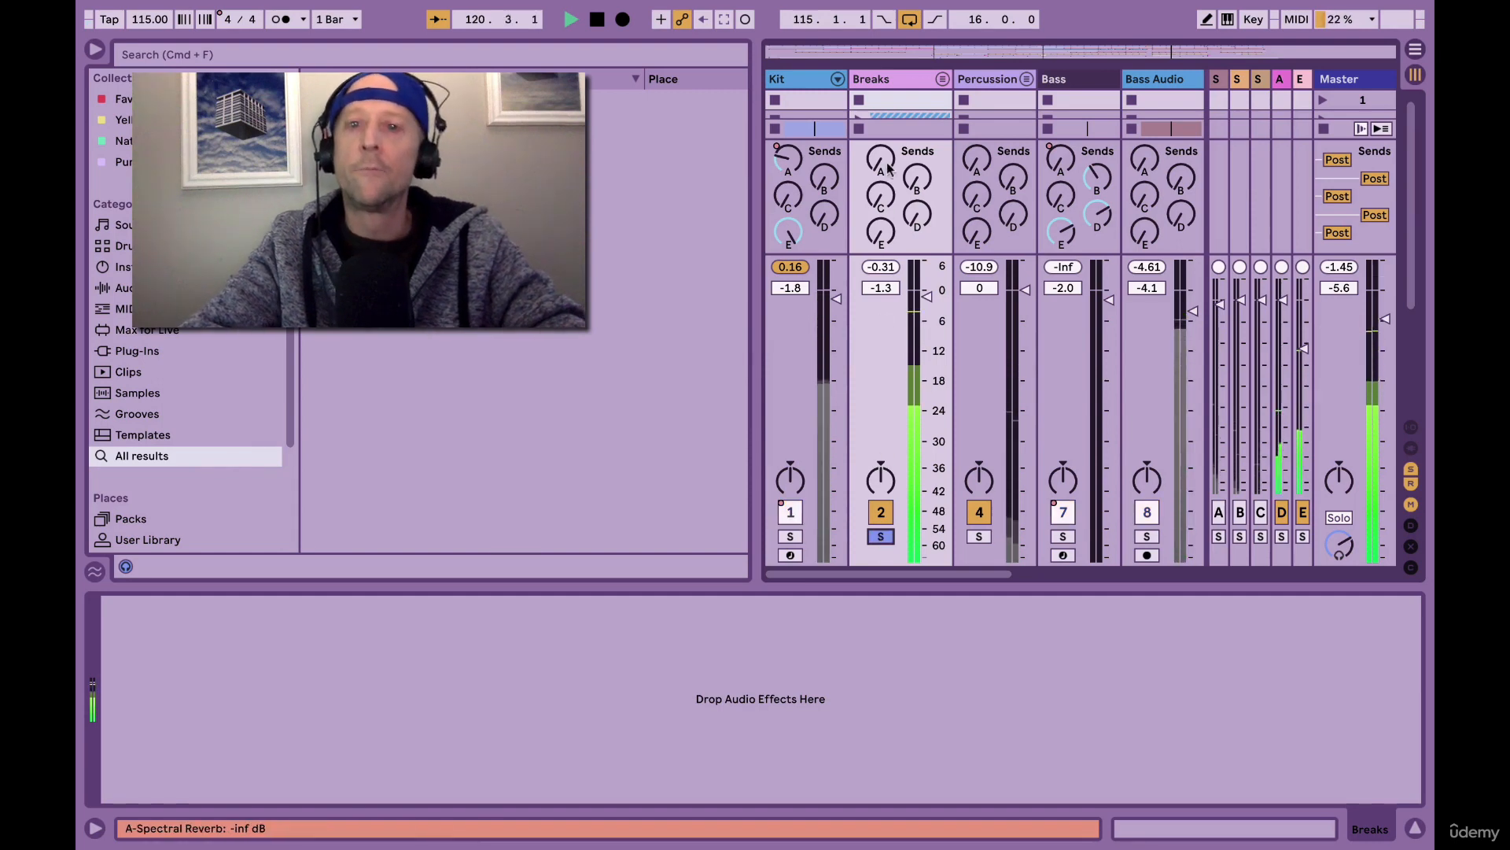
{"action": "left_click", "coordinate": [886, 81]}
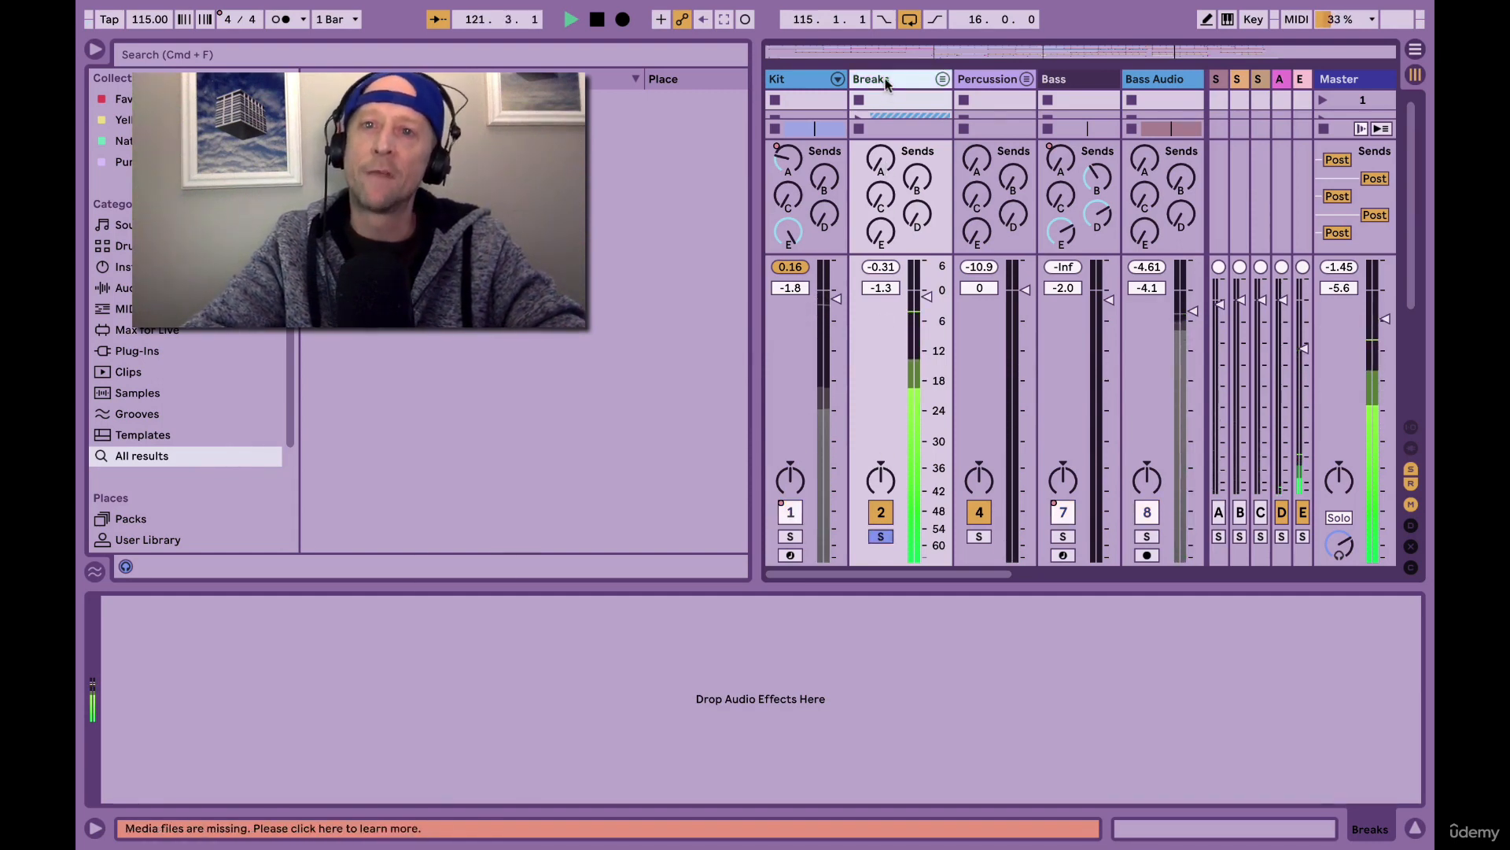
{"action": "key", "text": "space"}
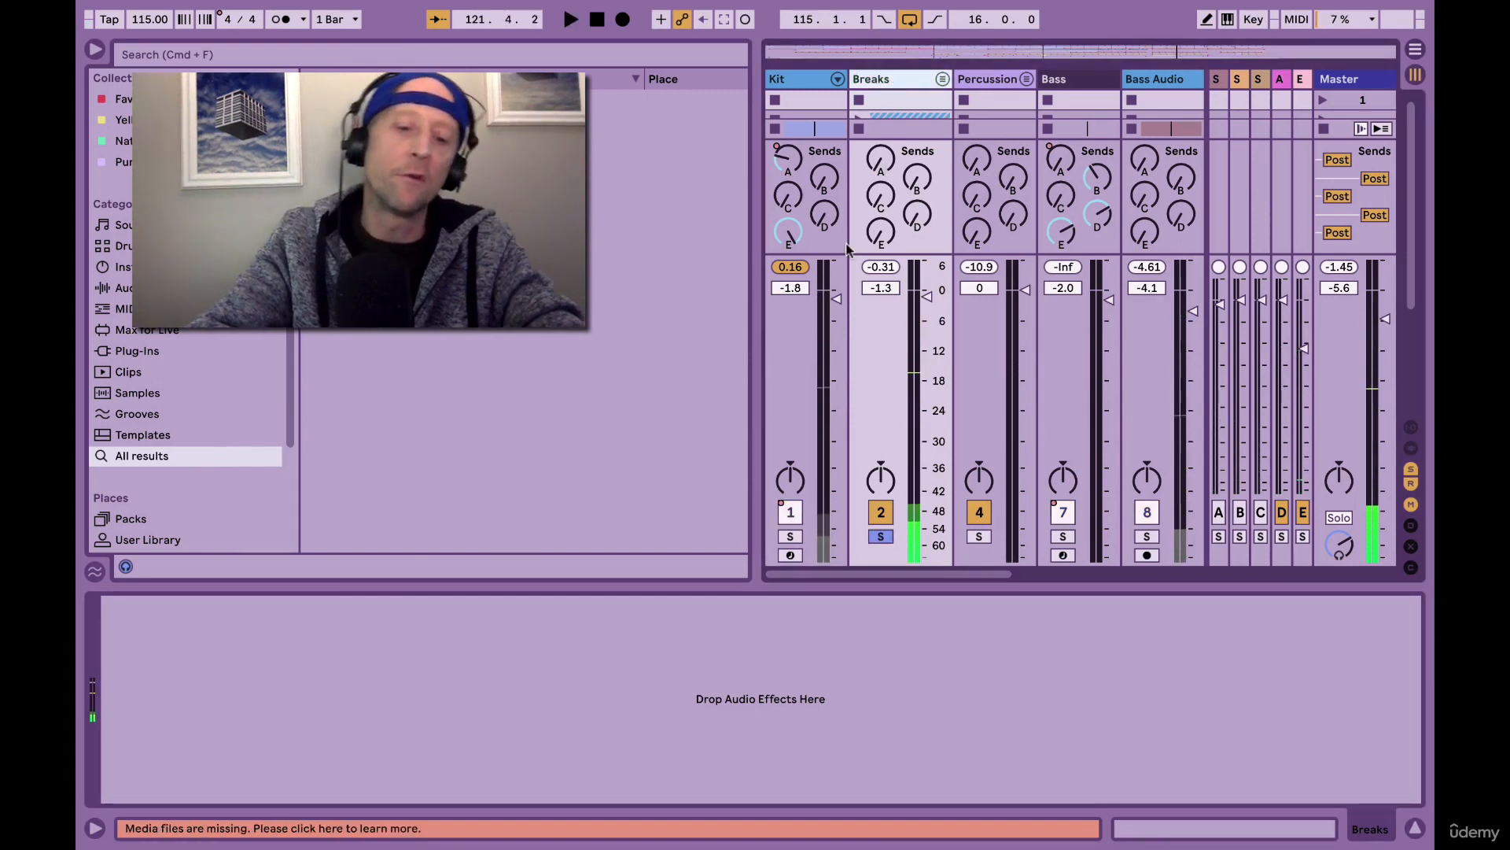
Find Drum Buss in the browser, add it to the Breaks track, and reset its Crunch to 0%.
{"action": "key", "text": "super+f"}
{"action": "type", "text": "drum buss"}
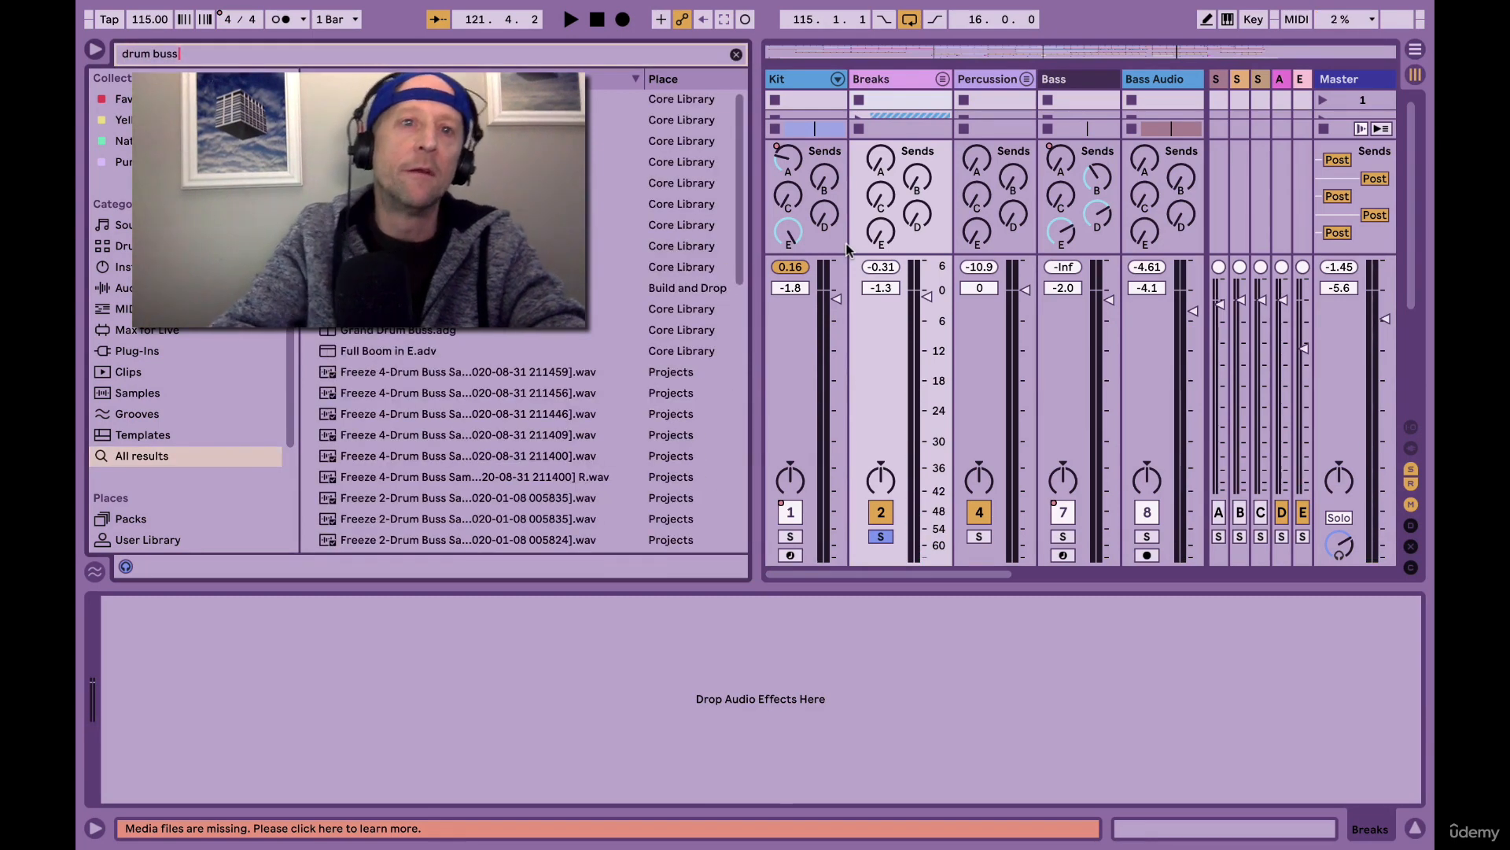
{"action": "key", "text": "Return"}
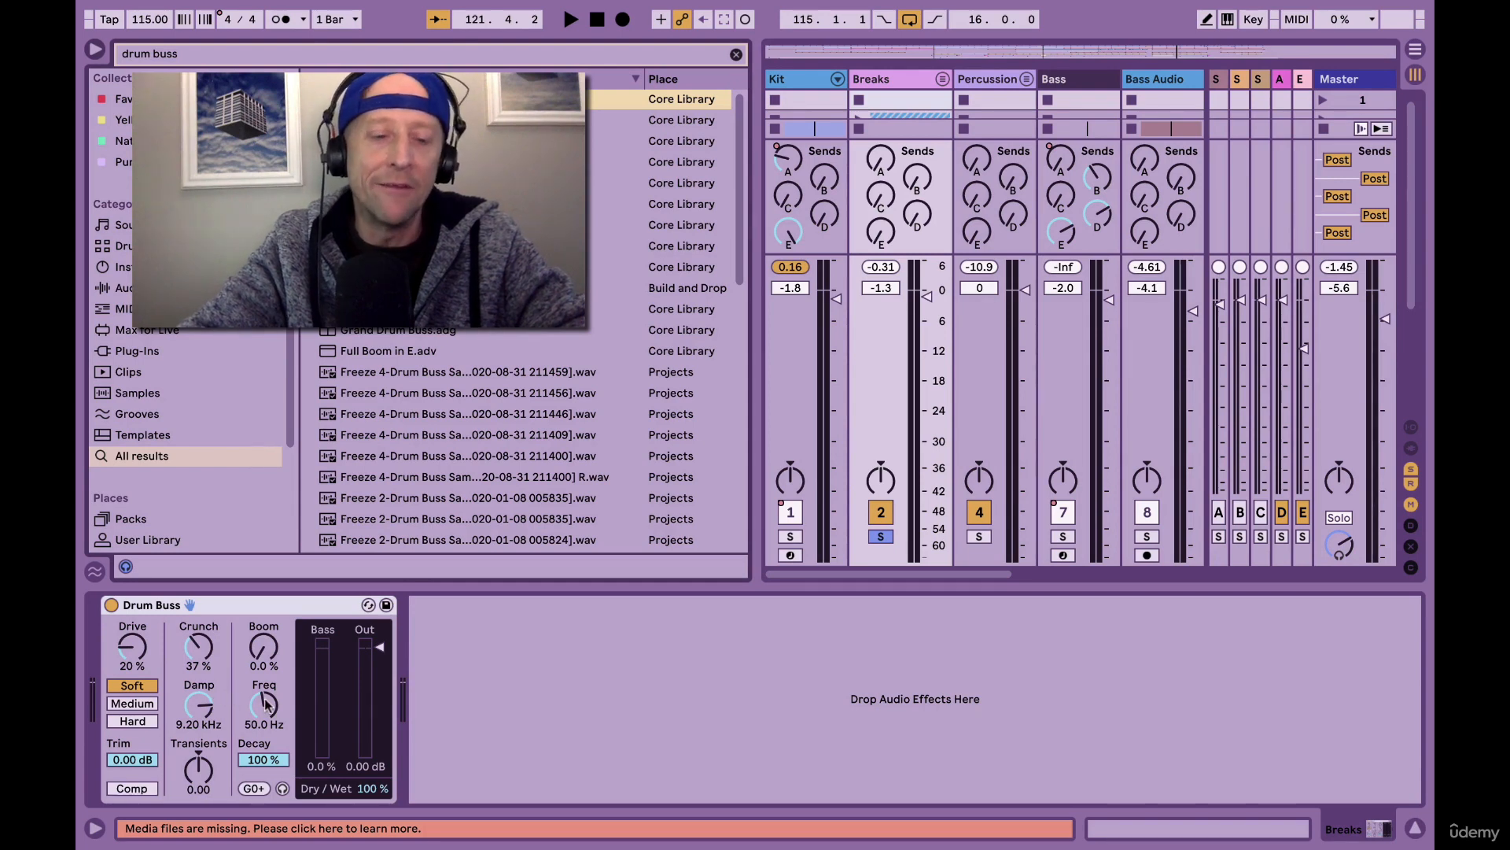
{"action": "left_click_drag", "start_coordinate": [378, 785], "coordinate": [378, 806]}
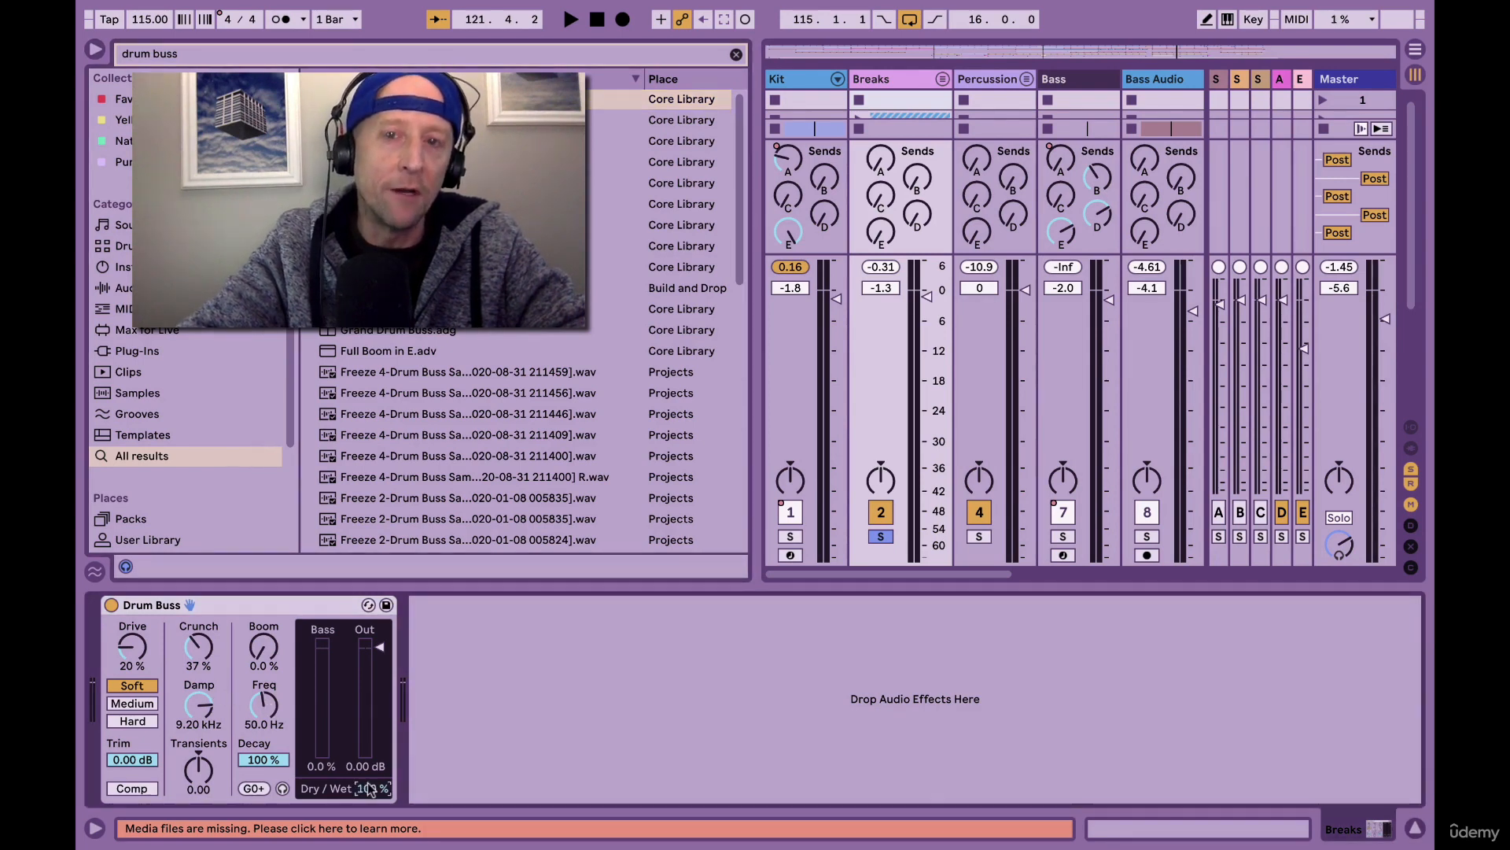
{"action": "double_click", "coordinate": [191, 656]}
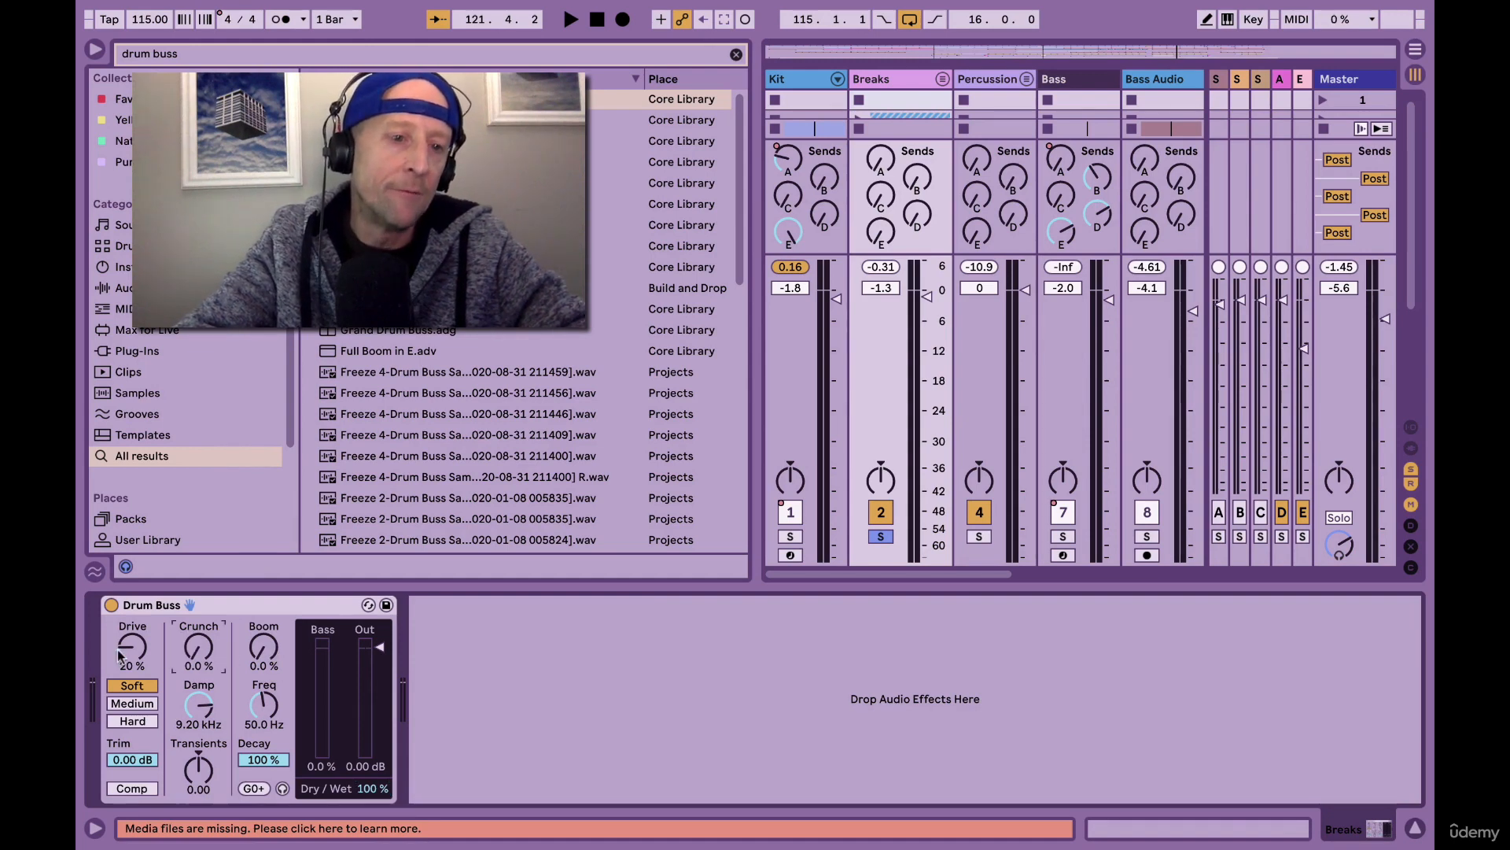
Play the Breaks loop and set Drum Buss to Medium distortion with Drive at 31%, trying out Hard and Comp.
{"action": "key", "text": "space"}
{"action": "left_click_drag", "start_coordinate": [132, 663], "coordinate": [131, 606]}
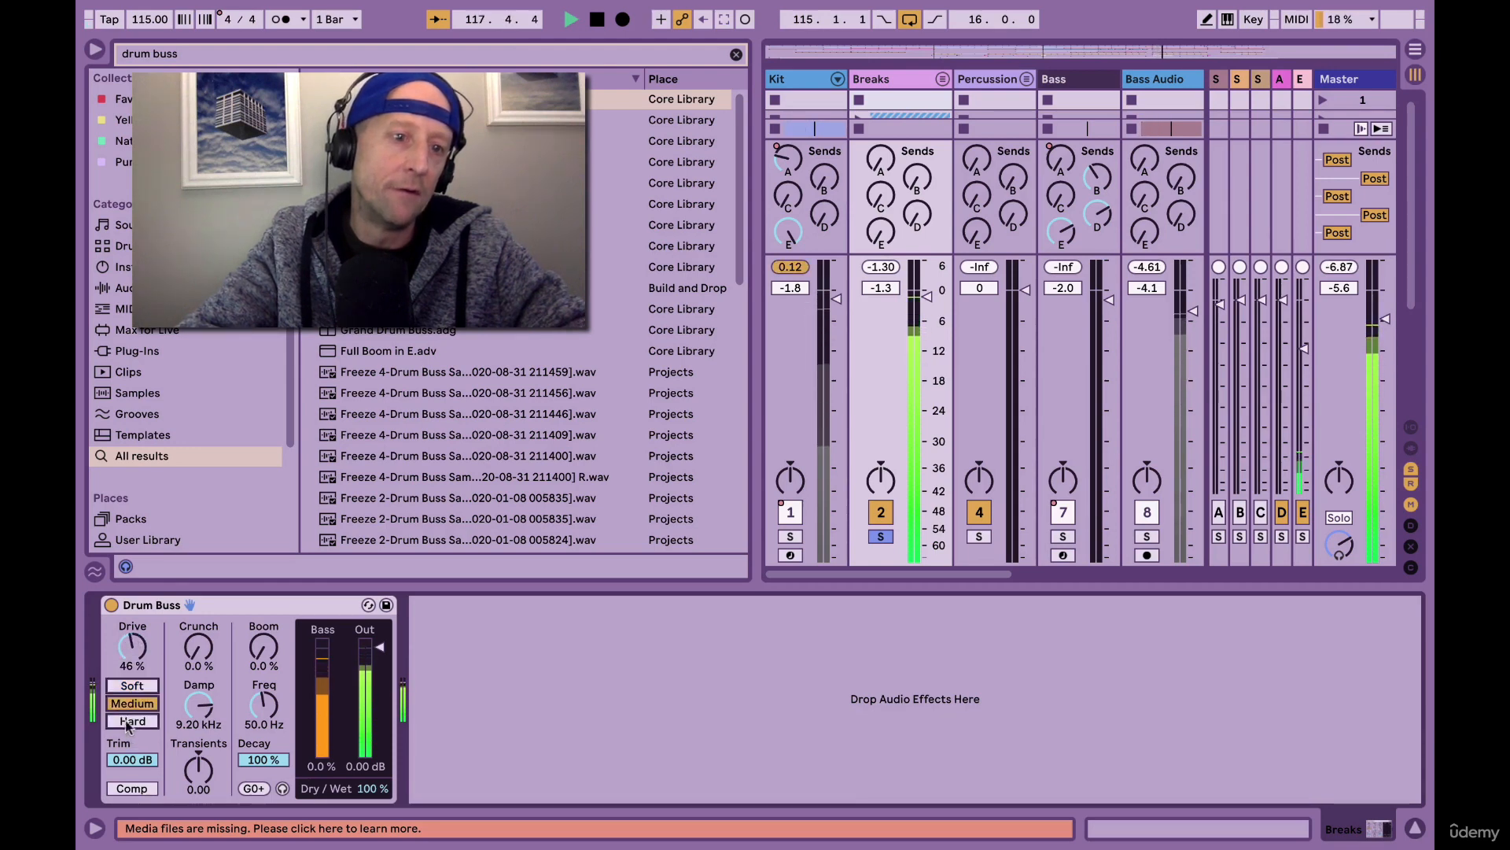
{"action": "left_click", "coordinate": [127, 722]}
{"action": "left_click_drag", "start_coordinate": [136, 652], "coordinate": [135, 673]}
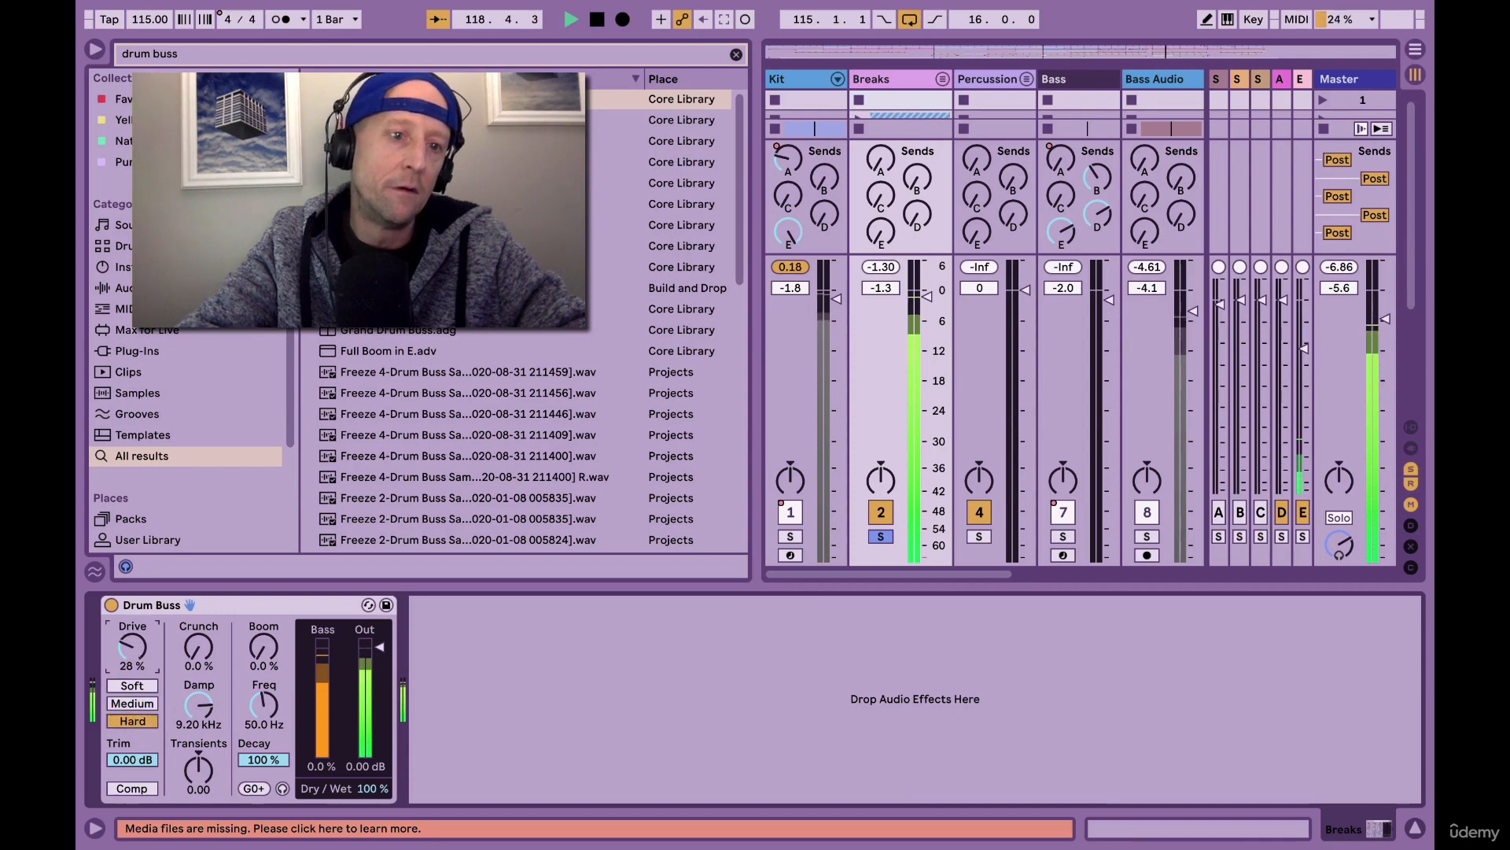
{"action": "left_click", "coordinate": [132, 702]}
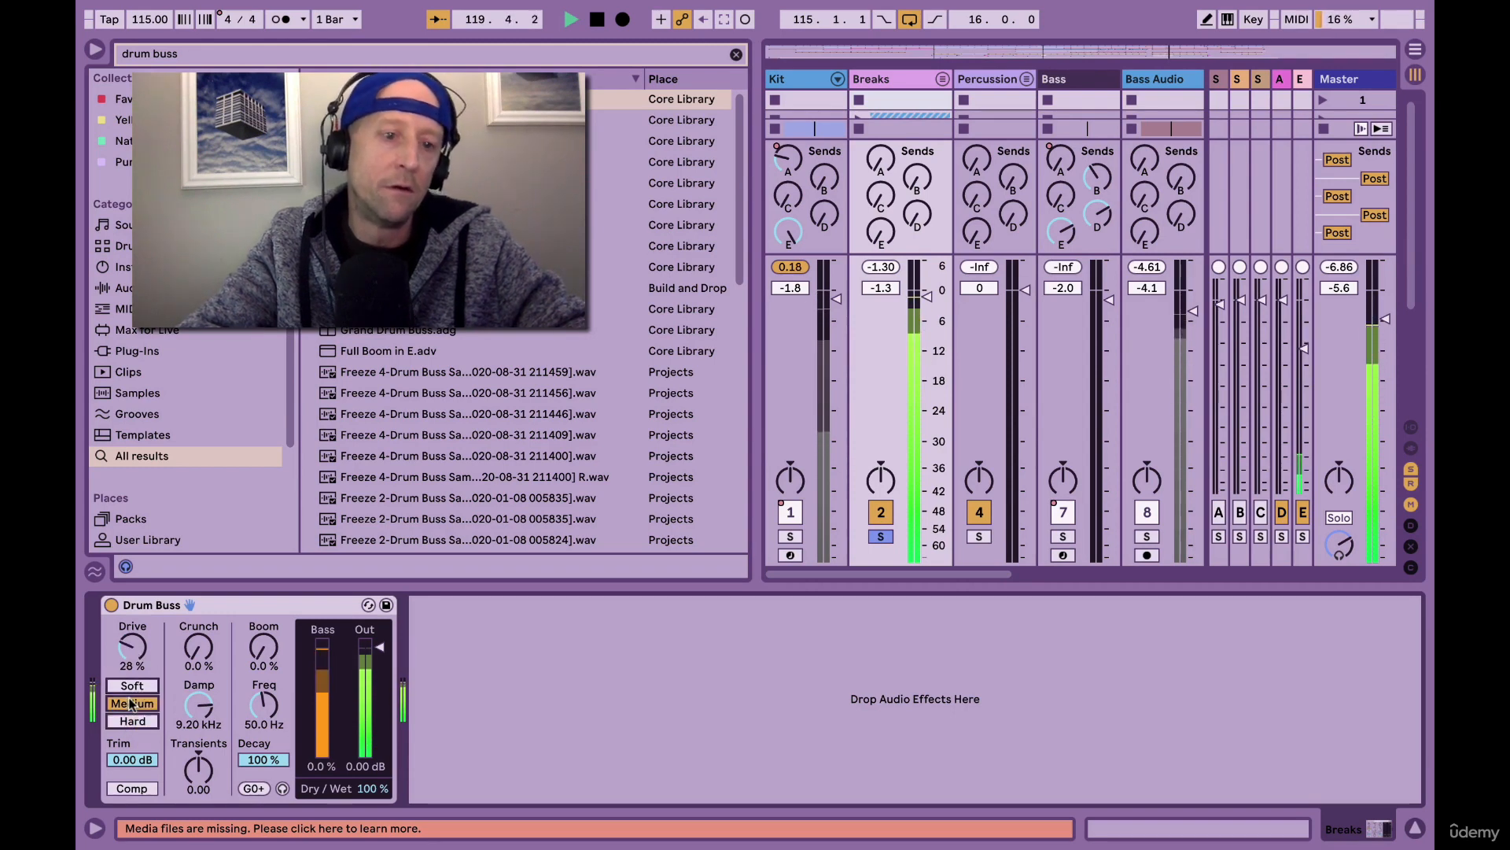
{"action": "left_click", "coordinate": [129, 653]}
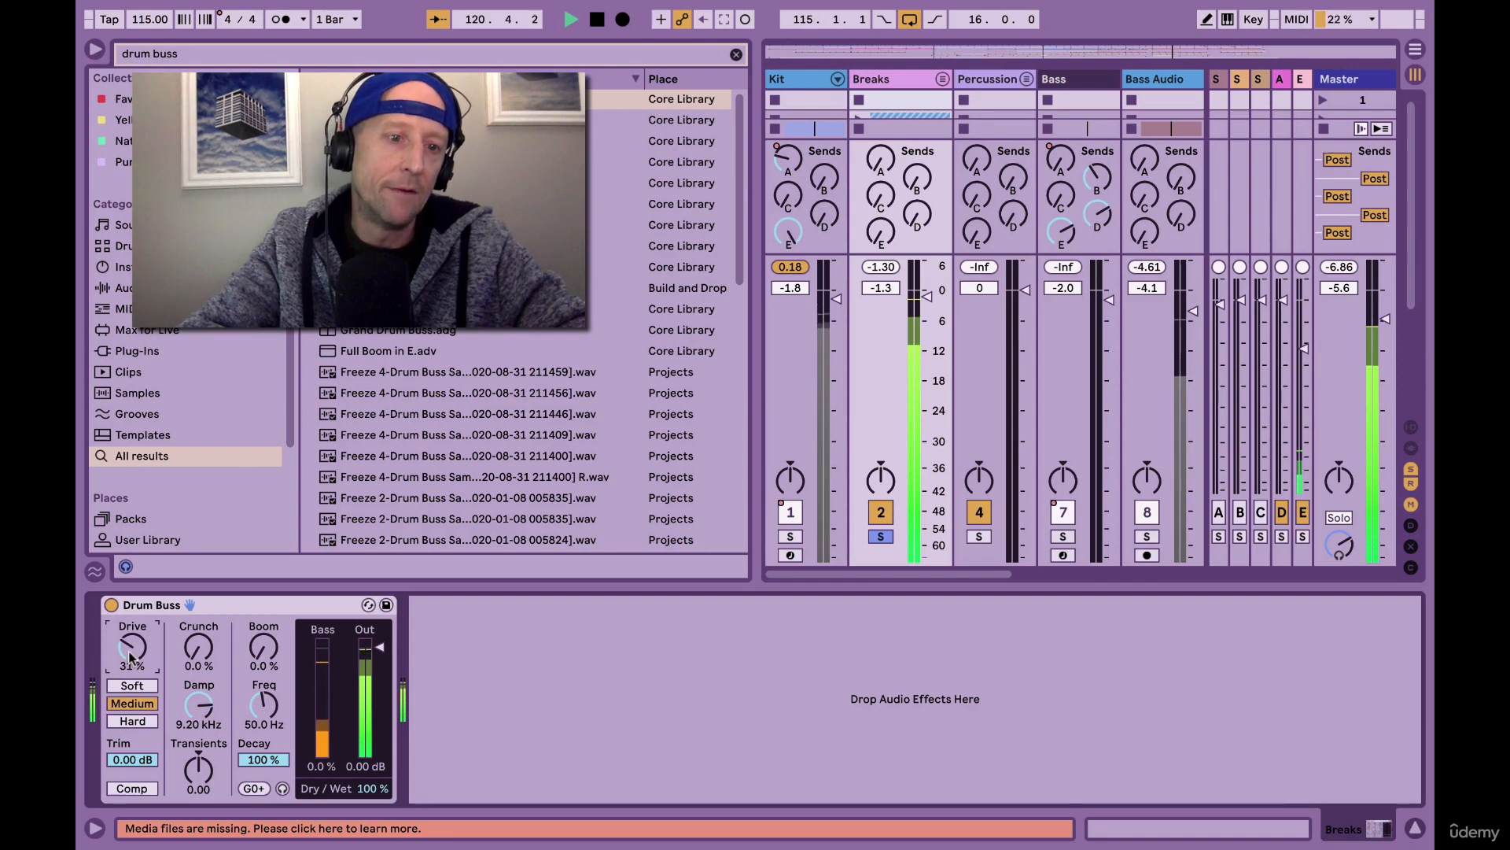
{"action": "left_click", "coordinate": [131, 787]}
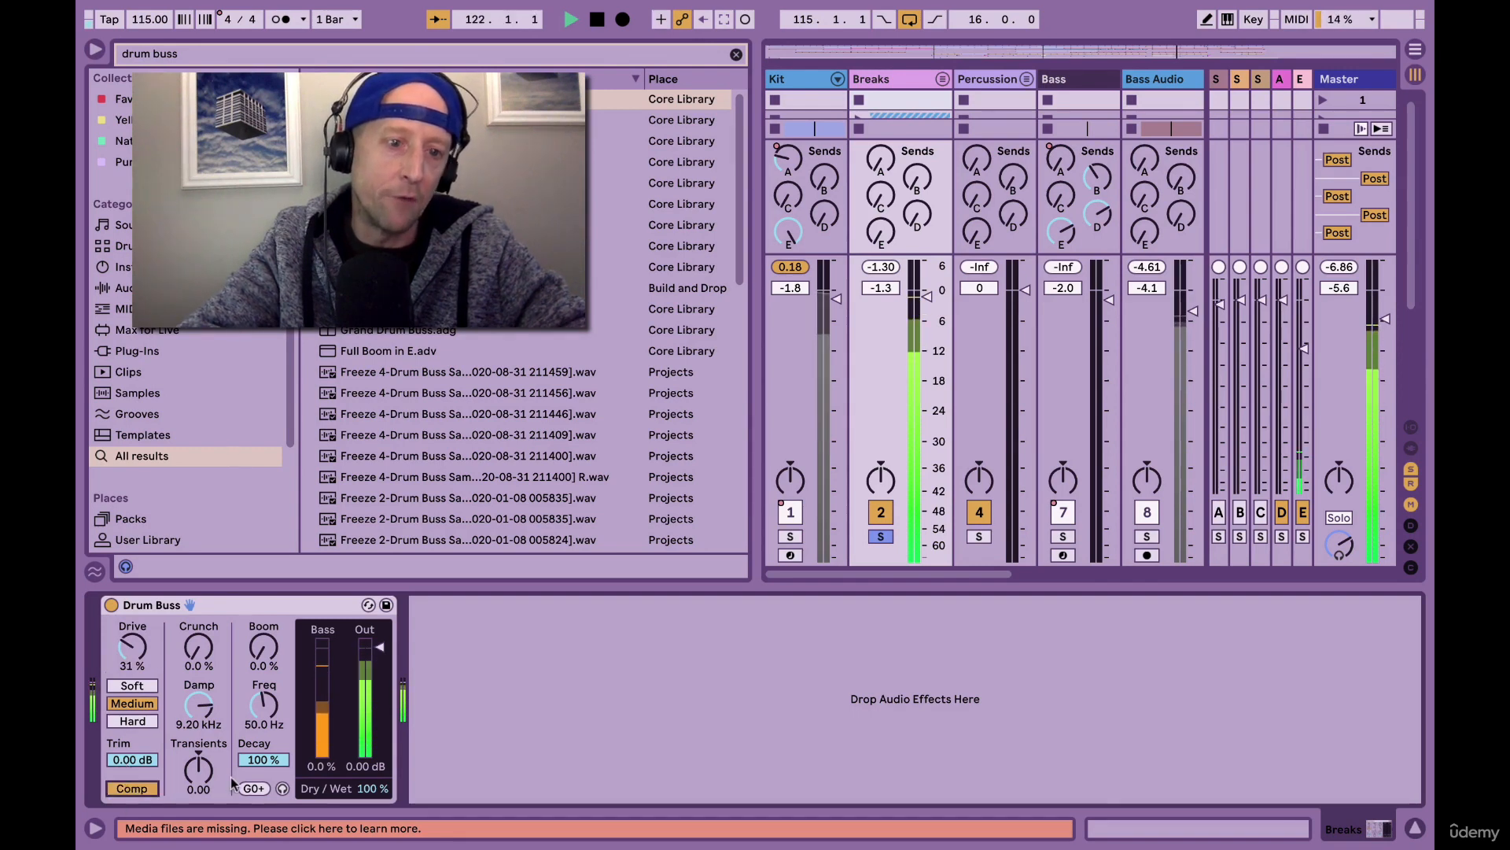
{"action": "left_click", "coordinate": [130, 787]}
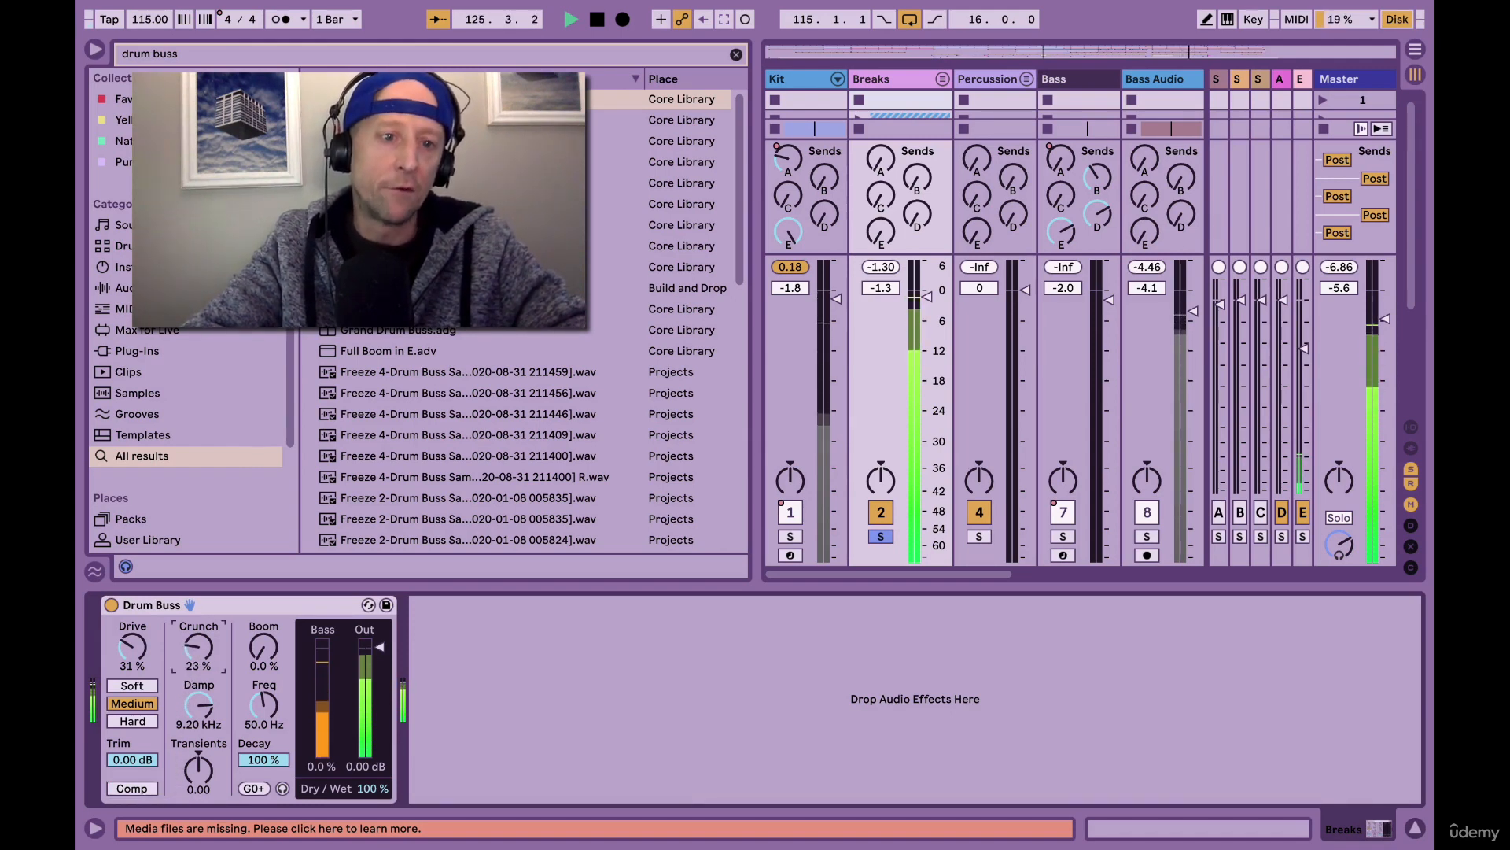
Raise Drum Buss's Crunch to 37% and open its Damp to 20 kHz.
{"action": "left_click_drag", "start_coordinate": [198, 647], "coordinate": [198, 646]}
{"action": "left_click_drag", "start_coordinate": [198, 705], "coordinate": [198, 647]}
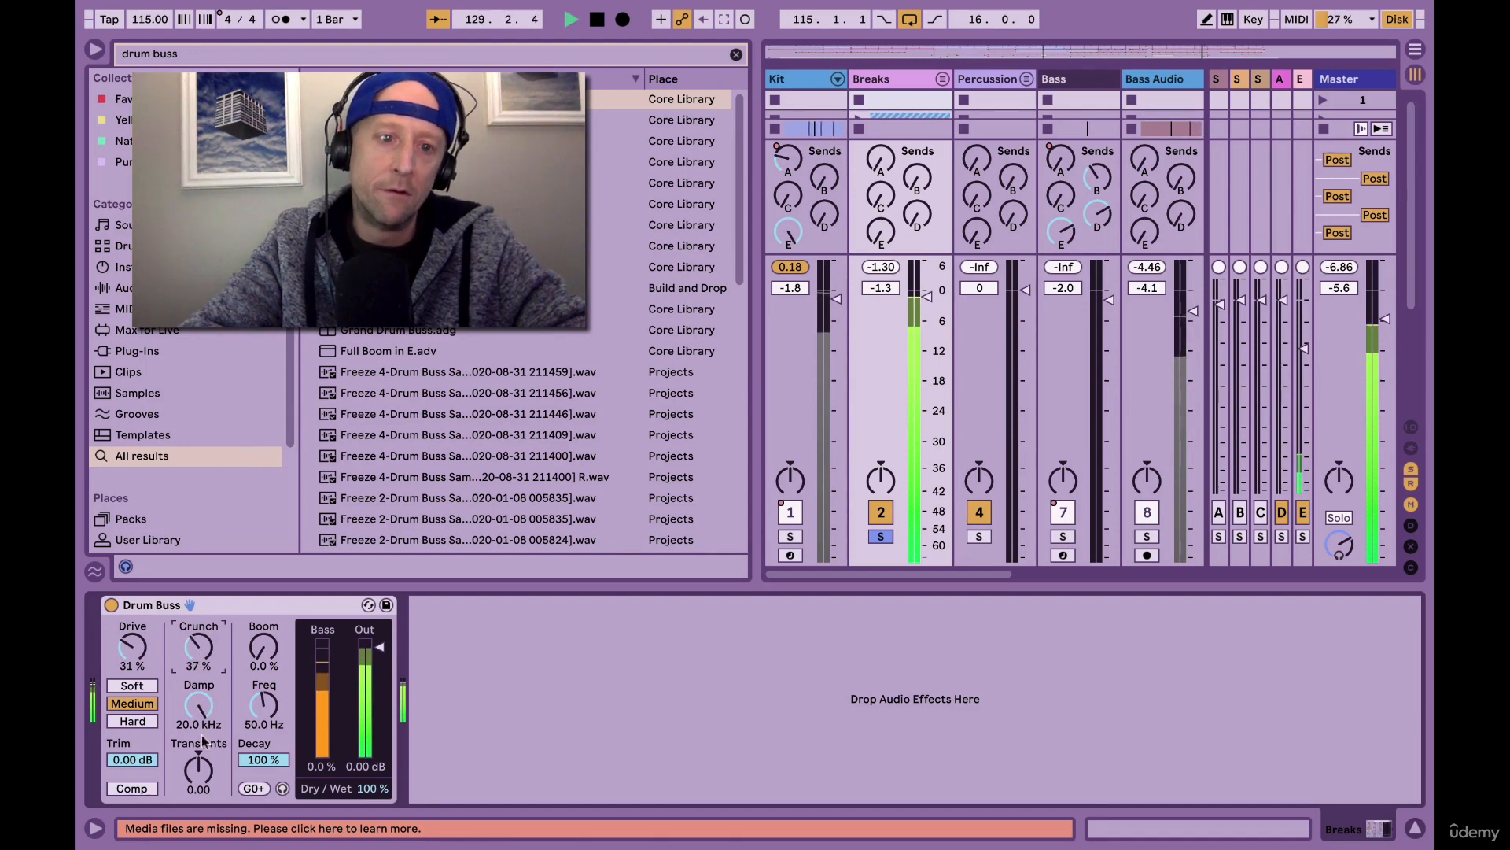
{"action": "key", "text": "space"}
Set Drum Buss's Transients to 0.14 and Crunch to 18% while auditioning the Breaks loop.
{"action": "mouse_move", "coordinate": [196, 780]}
{"action": "left_mouse_down"}
{"action": "mouse_move", "coordinate": [196, 763]}
{"action": "mouse_move", "coordinate": [196, 827]}
{"action": "mouse_move", "coordinate": [196, 762]}
{"action": "mouse_move", "coordinate": [196, 780]}
{"action": "left_mouse_up"}
{"action": "key", "text": "space"}
{"action": "key", "text": "space"}
{"action": "key", "text": "space"}
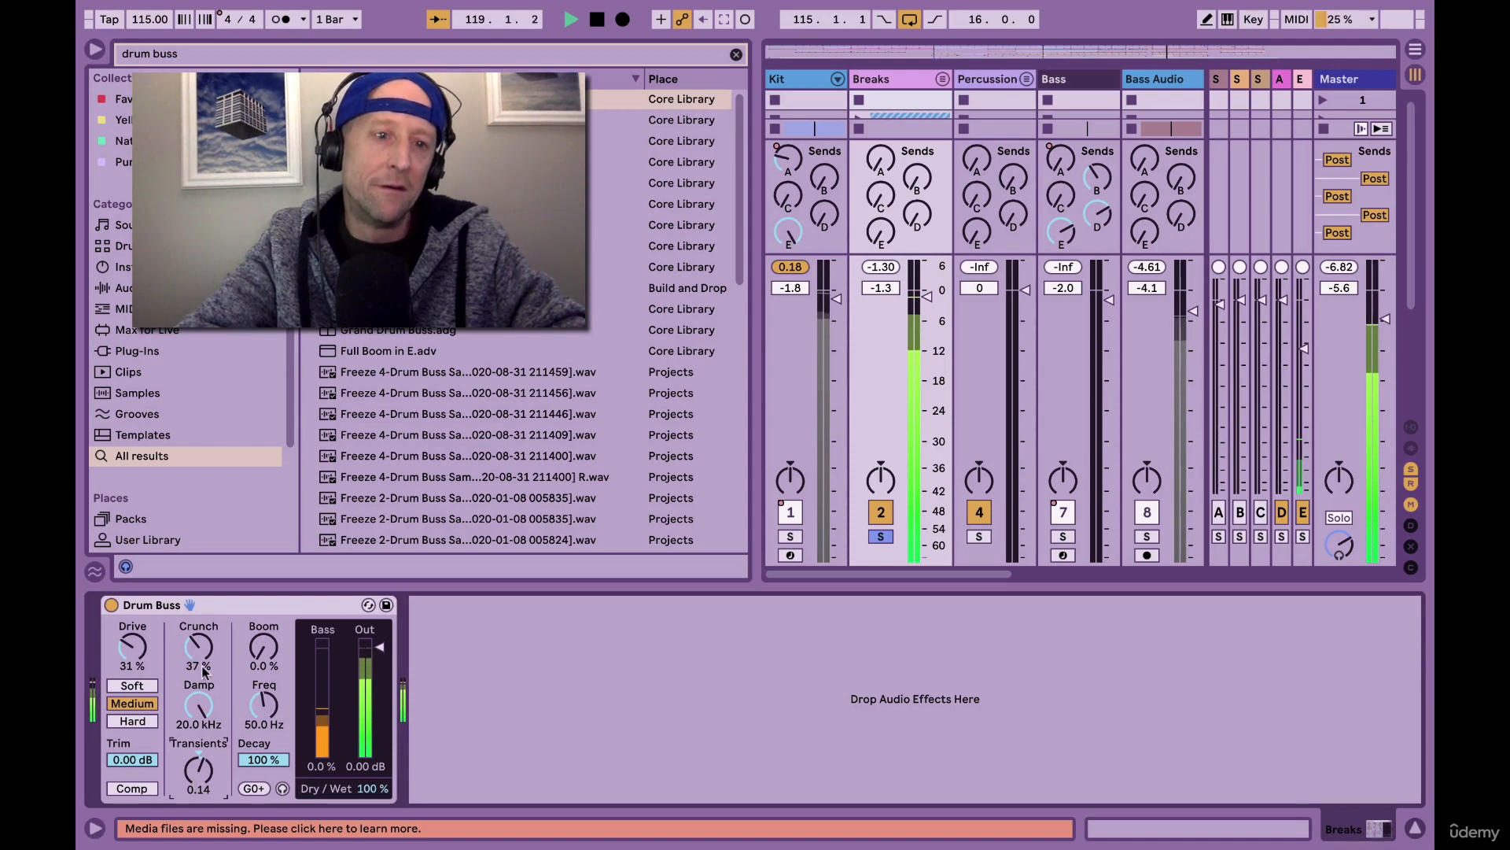
{"action": "left_click_drag", "start_coordinate": [202, 670], "coordinate": [202, 684]}
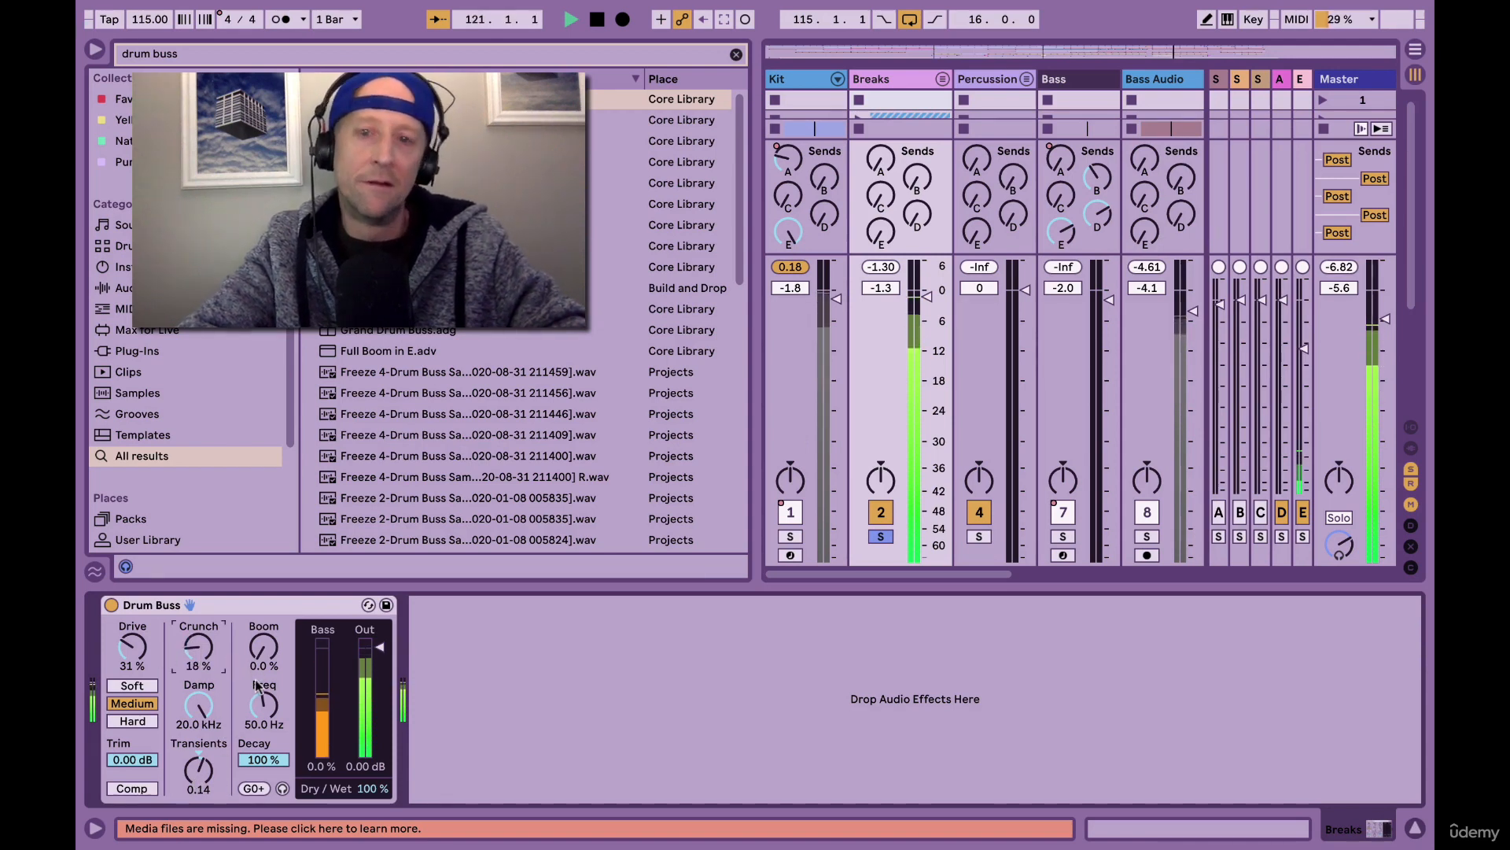
Try Drum Buss's Boom at 97% on the Breaks loop, sweeping its Freq up to 54.7 Hz.
{"action": "key", "text": "space"}
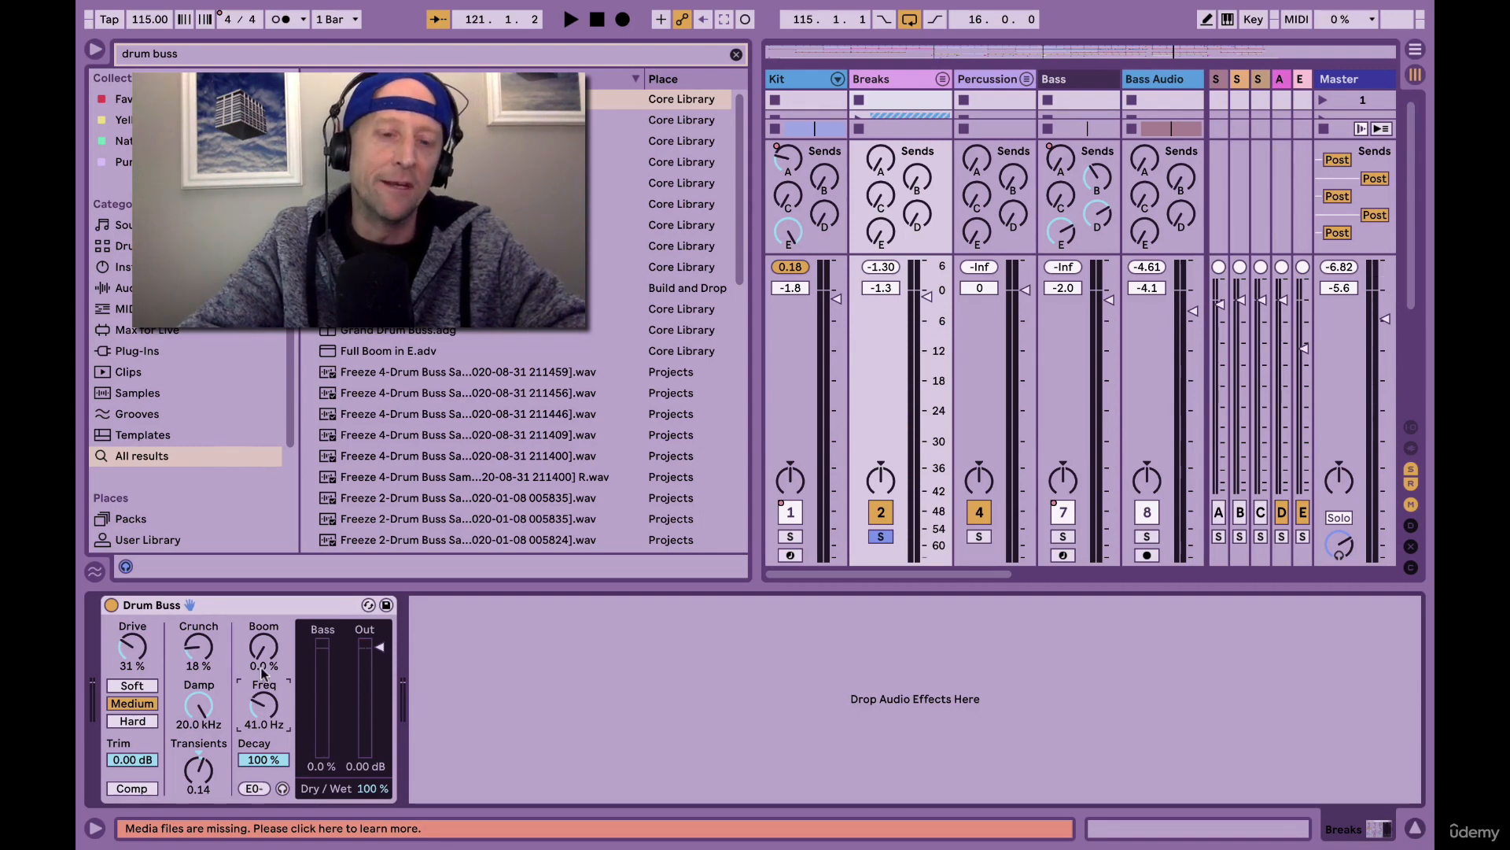
{"action": "key", "text": "space"}
{"action": "mouse_move", "coordinate": [262, 673]}
{"action": "left_mouse_down"}
{"action": "mouse_move", "coordinate": [262, 598]}
{"action": "mouse_move", "coordinate": [263, 649]}
{"action": "left_mouse_up"}
{"action": "key", "text": "space"}
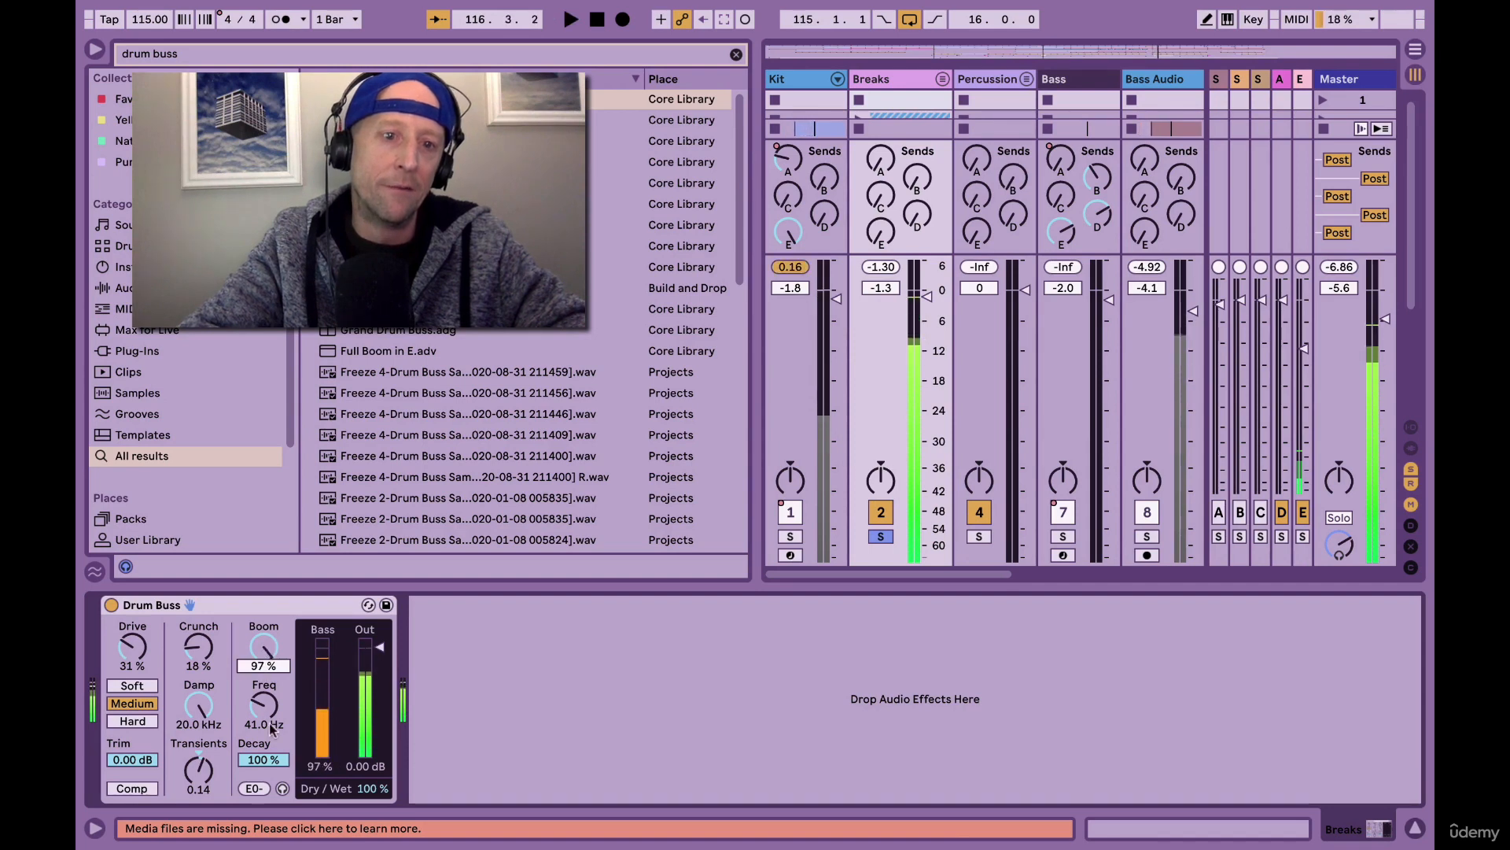
{"action": "left_click_drag", "start_coordinate": [269, 726], "coordinate": [270, 719]}
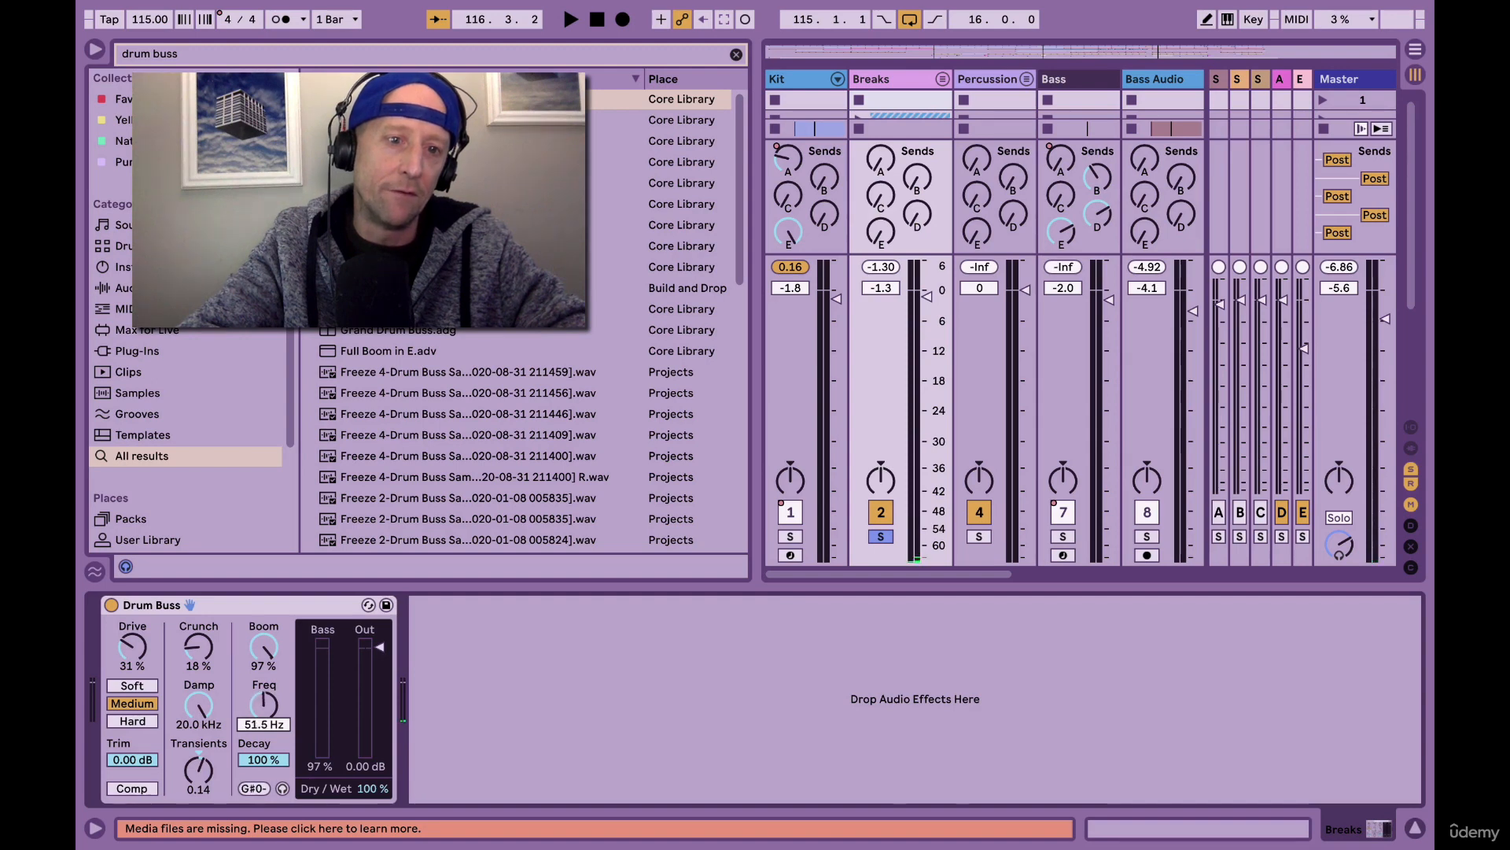
{"action": "left_click_drag", "start_coordinate": [264, 721], "coordinate": [265, 723]}
{"action": "key", "text": "space"}
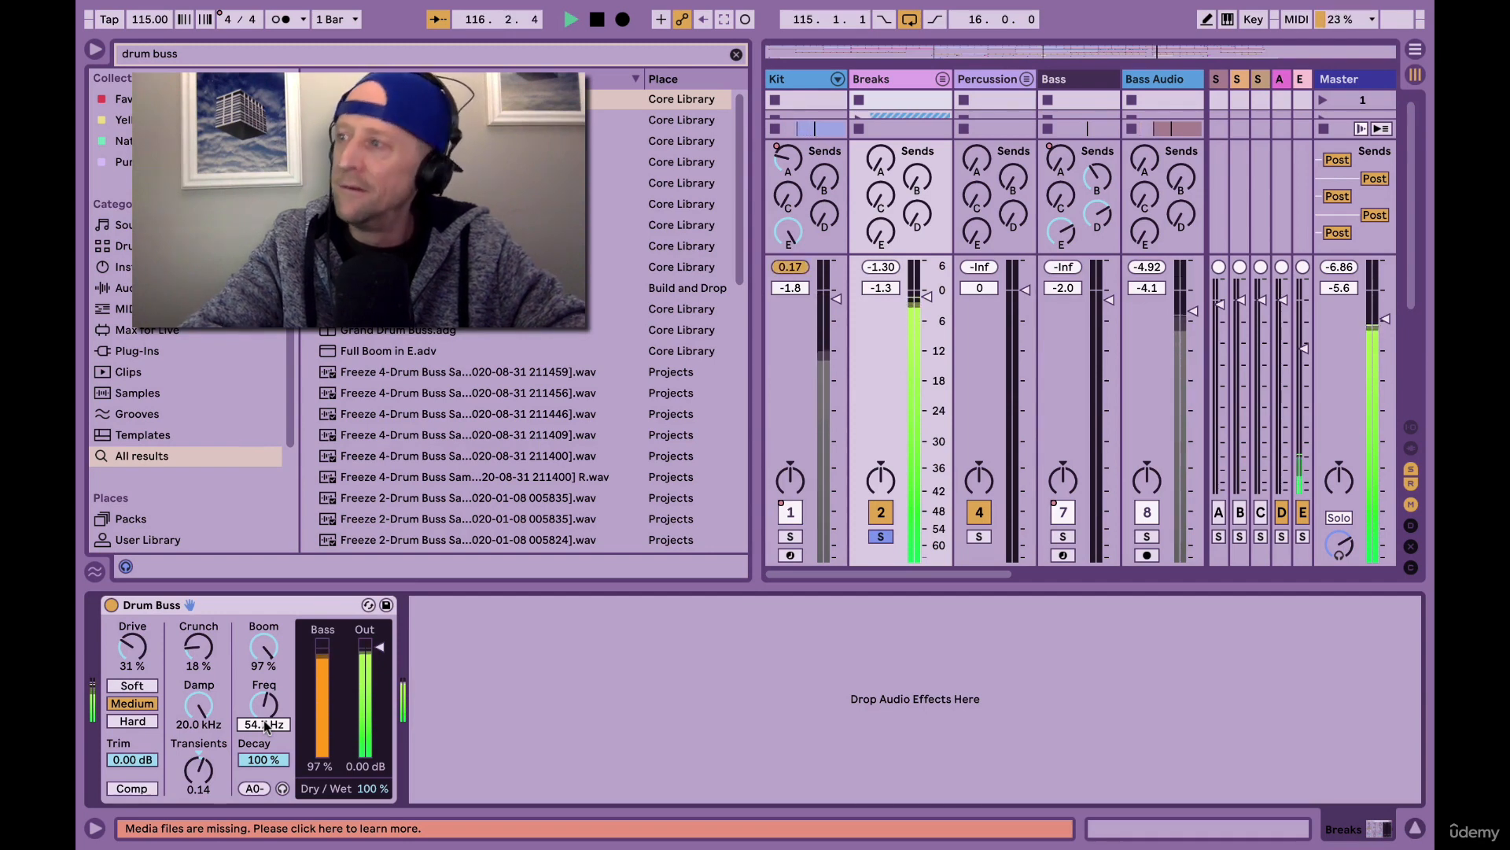
{"action": "key", "text": "space"}
Reset Drum Buss's Boom to 0%, with Freq at 37.3 Hz and Crunch at 17%.
{"action": "double_click", "coordinate": [265, 649]}
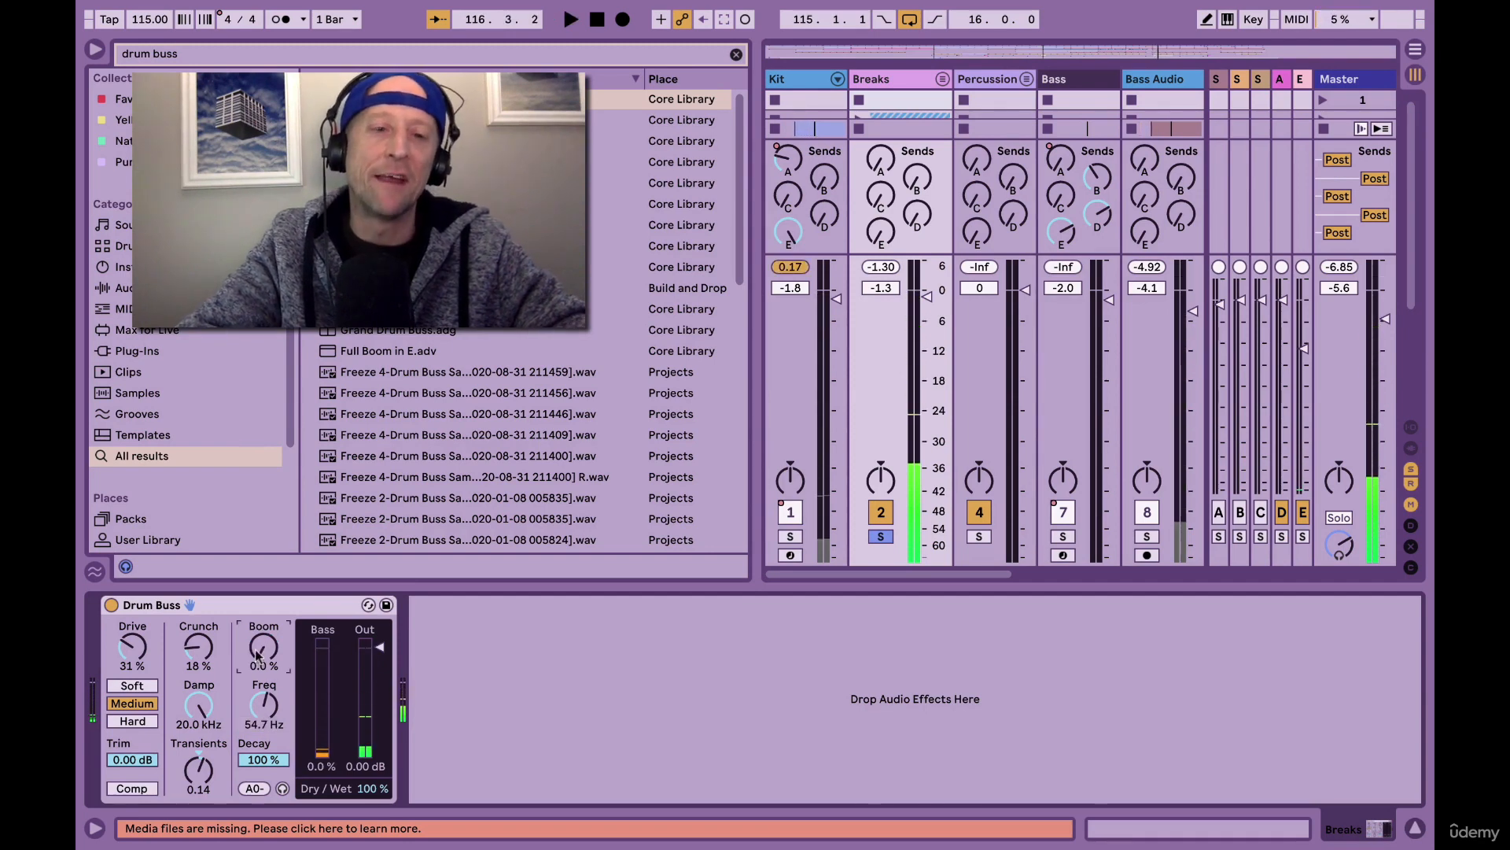
{"action": "left_click_drag", "start_coordinate": [265, 700], "coordinate": [264, 753]}
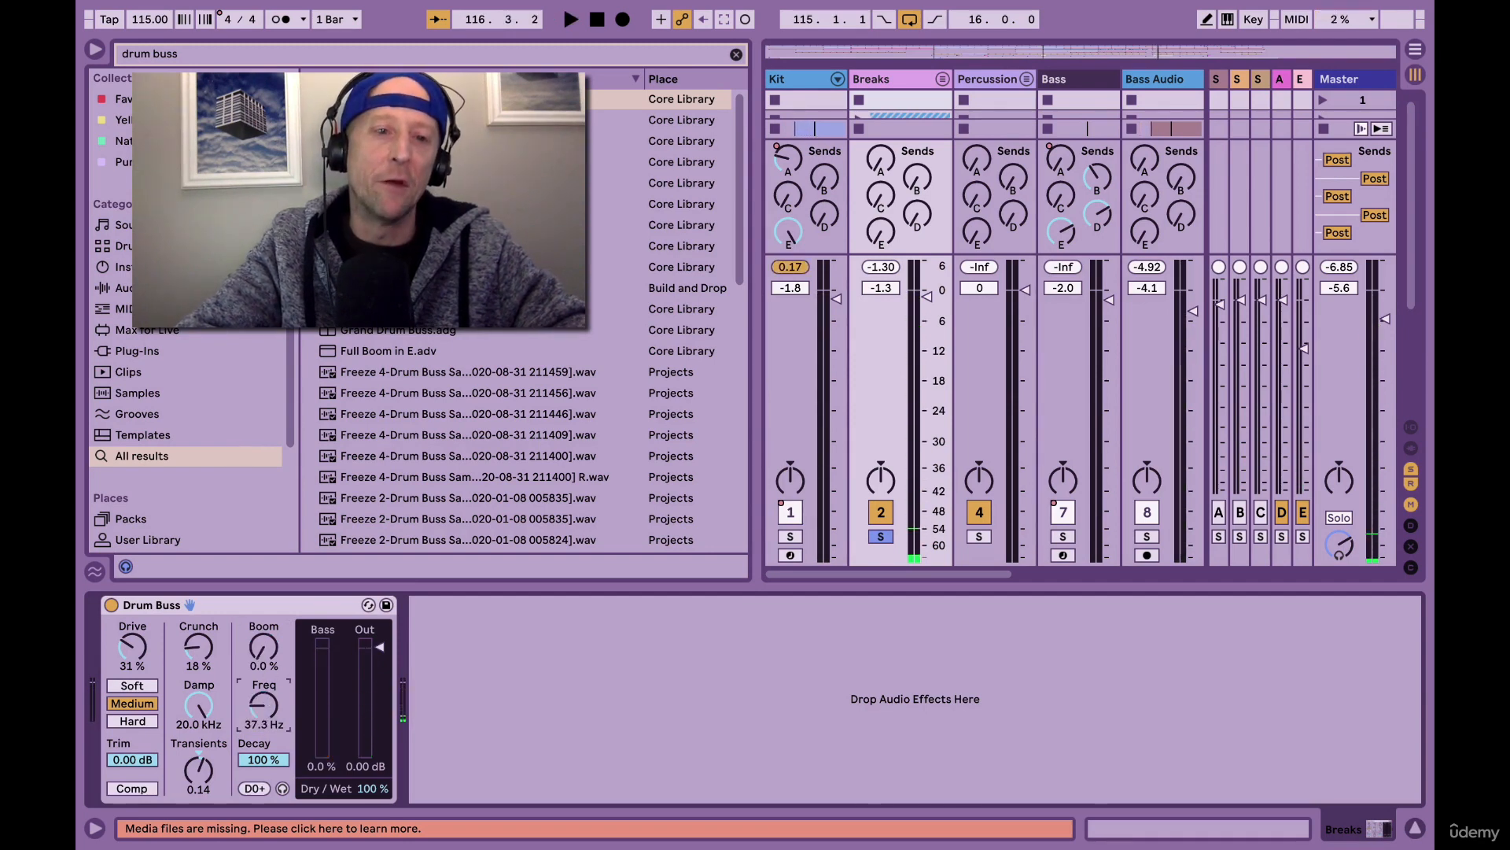
{"action": "left_click", "coordinate": [197, 661]}
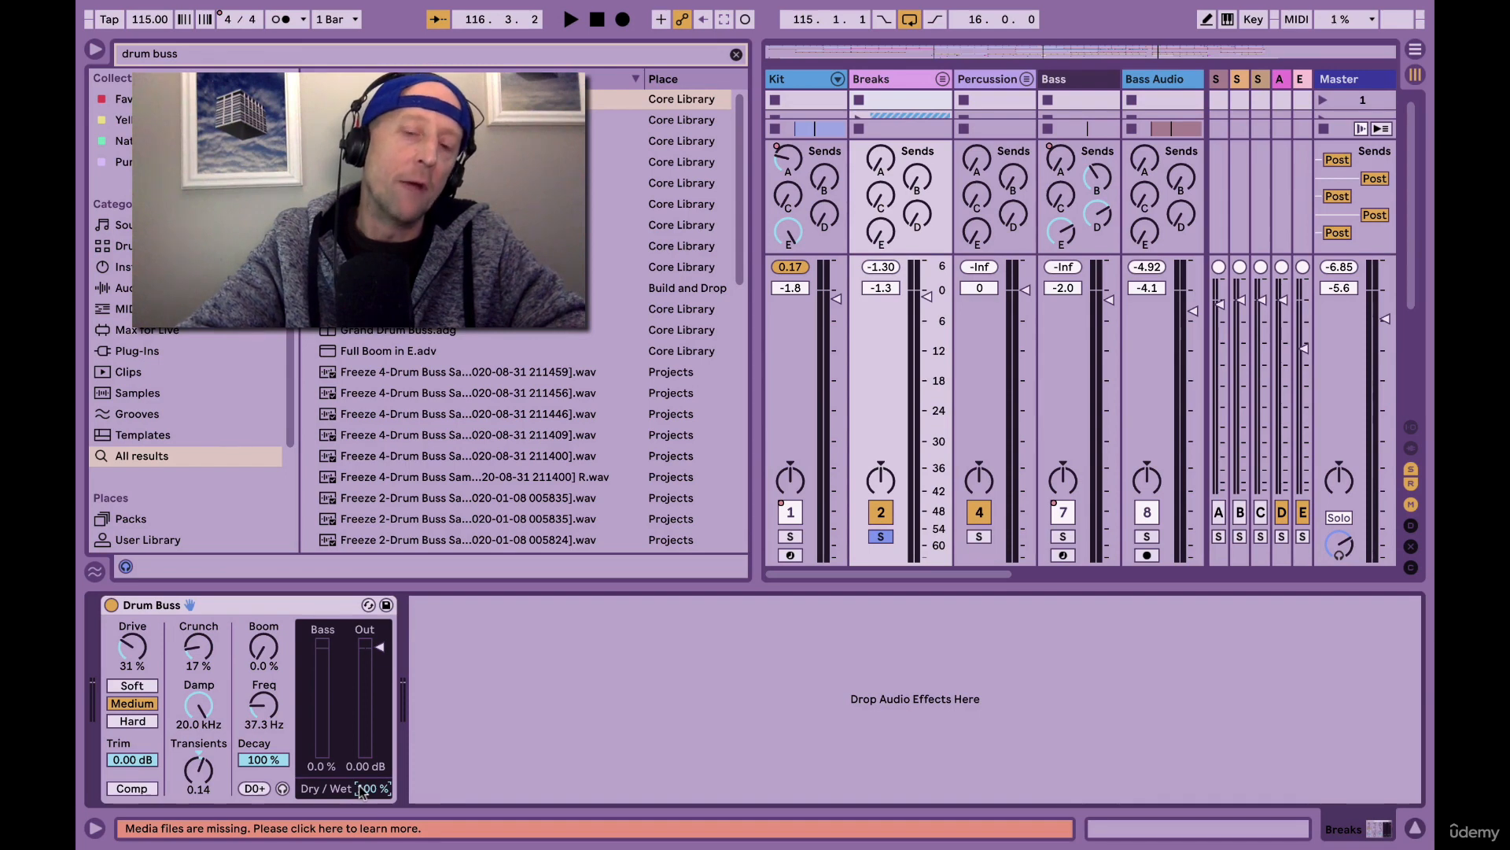
Try heavy Drum Buss settings on the Breaks loop, with Drive at 83% and Crunch at 68%.
{"action": "key", "text": "space"}
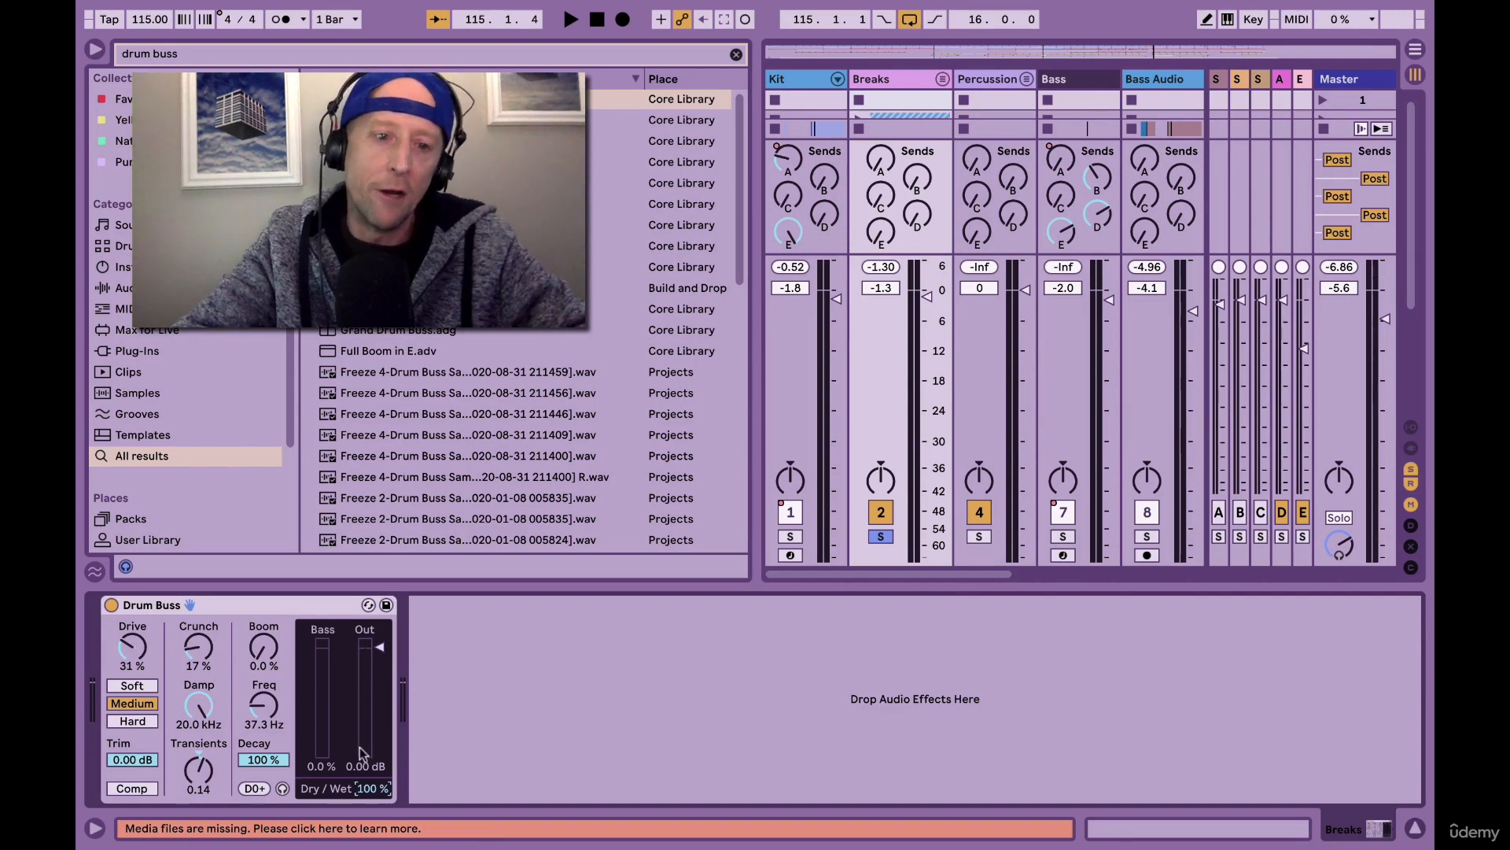
{"action": "left_click_drag", "start_coordinate": [371, 788], "coordinate": [371, 822]}
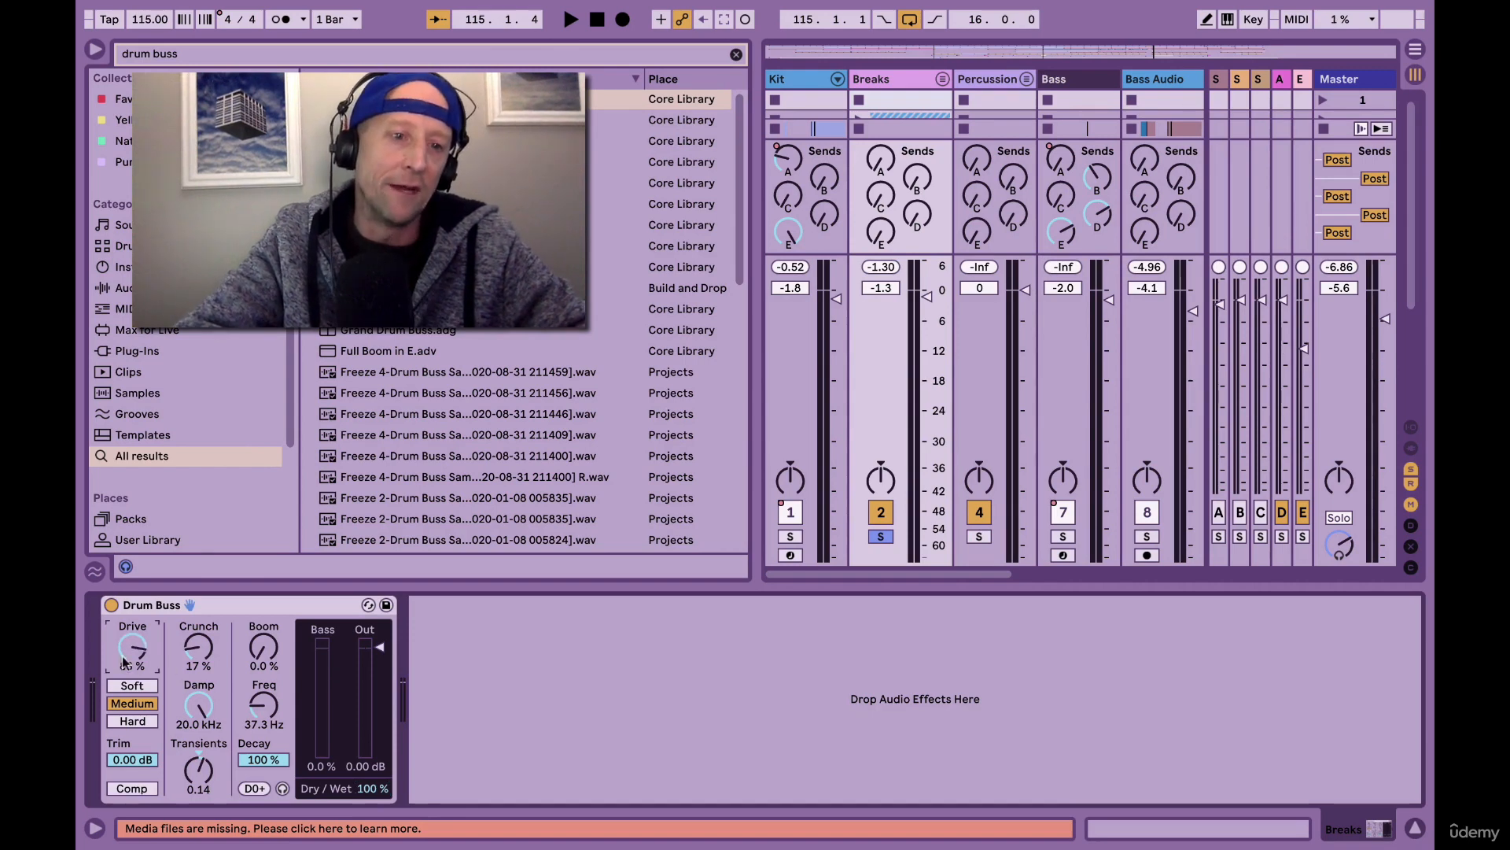
{"action": "left_click_drag", "start_coordinate": [198, 663], "coordinate": [199, 630]}
{"action": "key", "text": "space"}
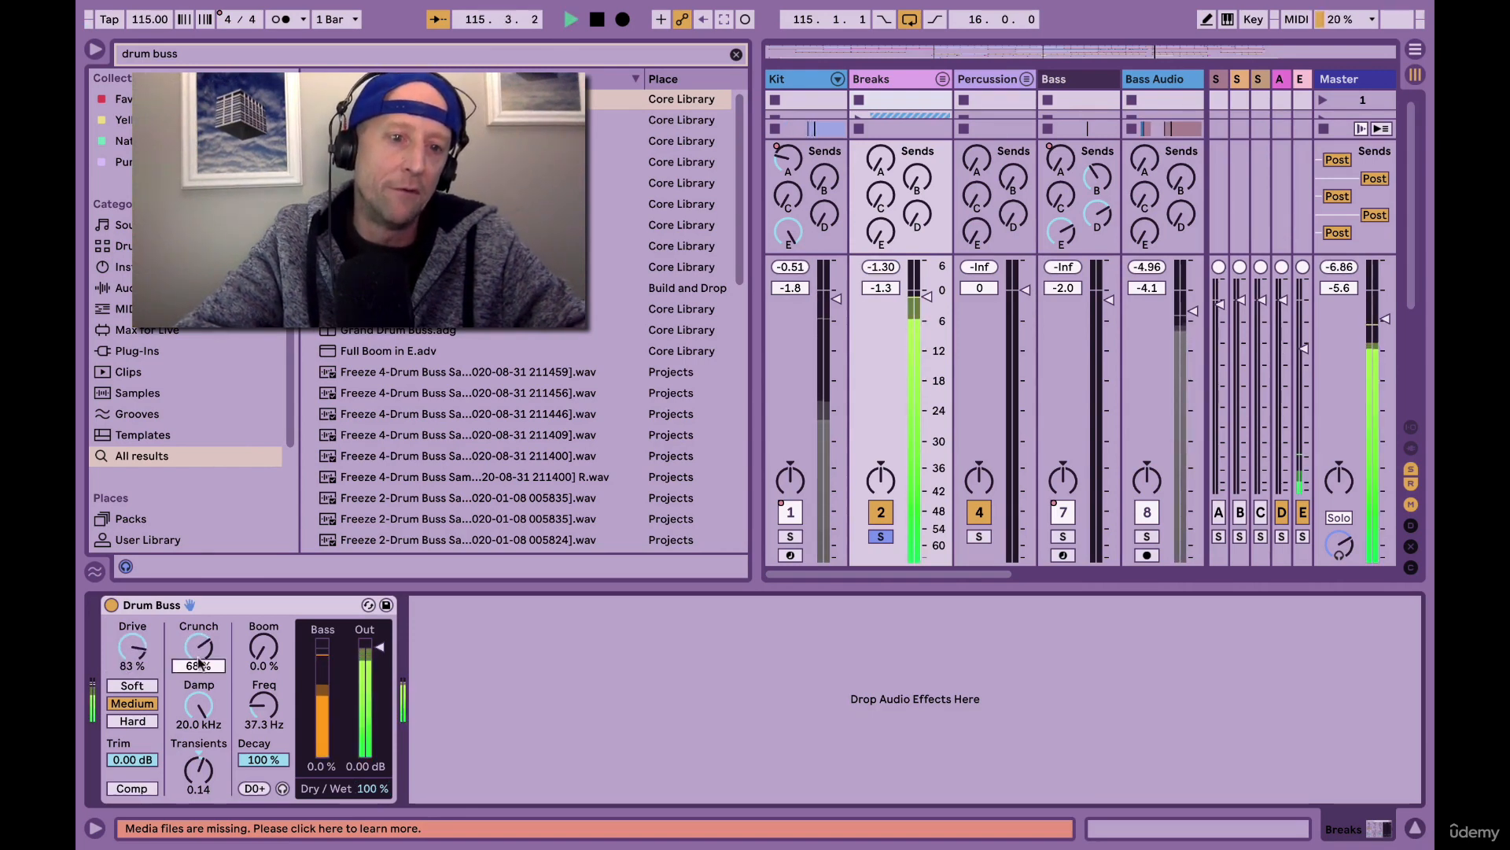
{"action": "key", "text": "space"}
Take Drum Buss's Dry/Wet down to 0% and blend it up to 38% while auditioning the Breaks loop.
{"action": "left_click_drag", "start_coordinate": [374, 789], "coordinate": [373, 848]}
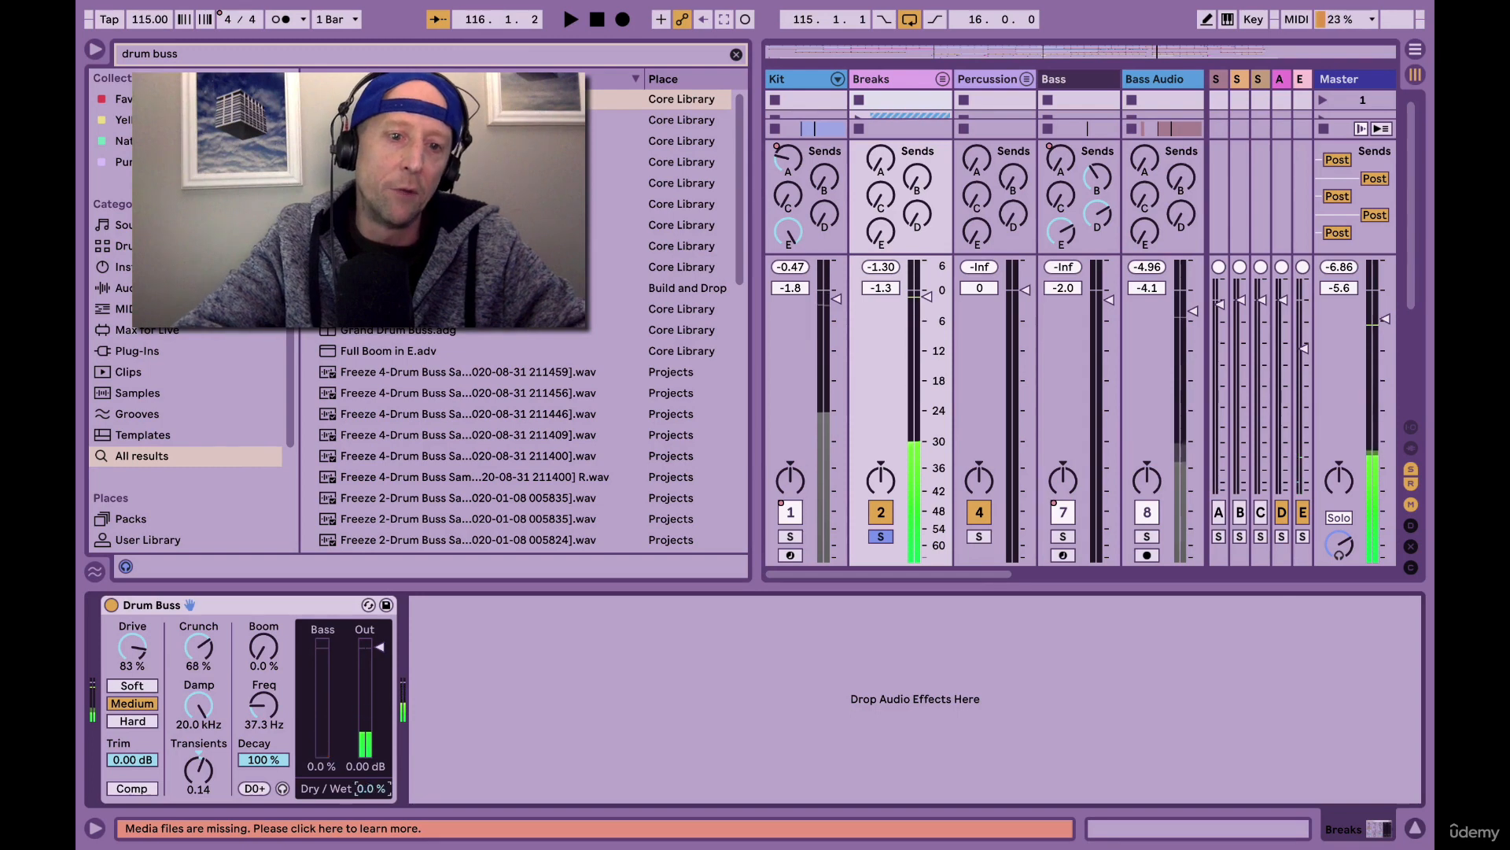
{"action": "key", "text": "space"}
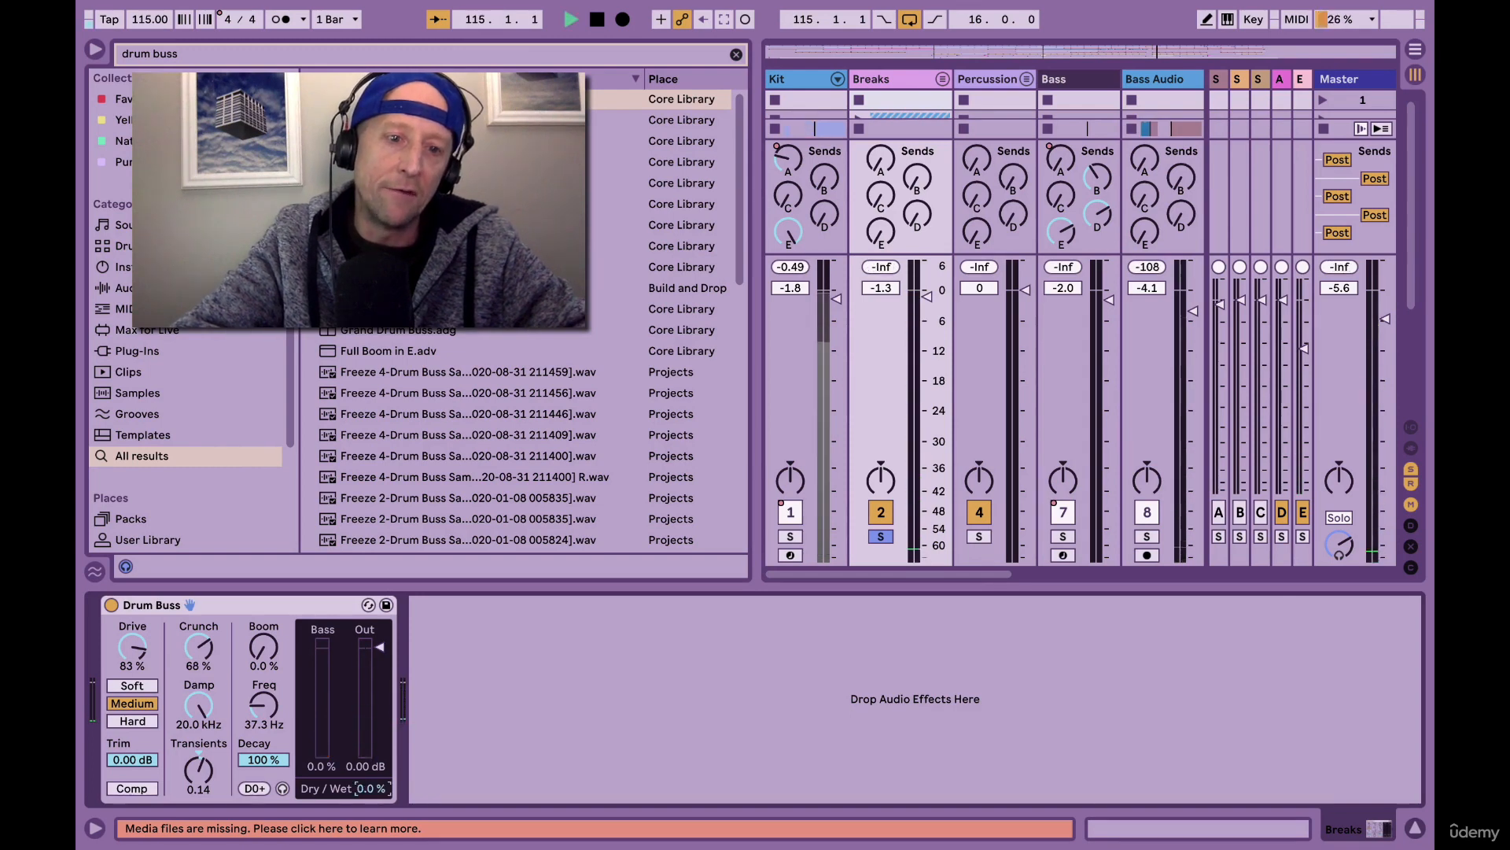
{"action": "left_click_drag", "start_coordinate": [372, 788], "coordinate": [372, 760]}
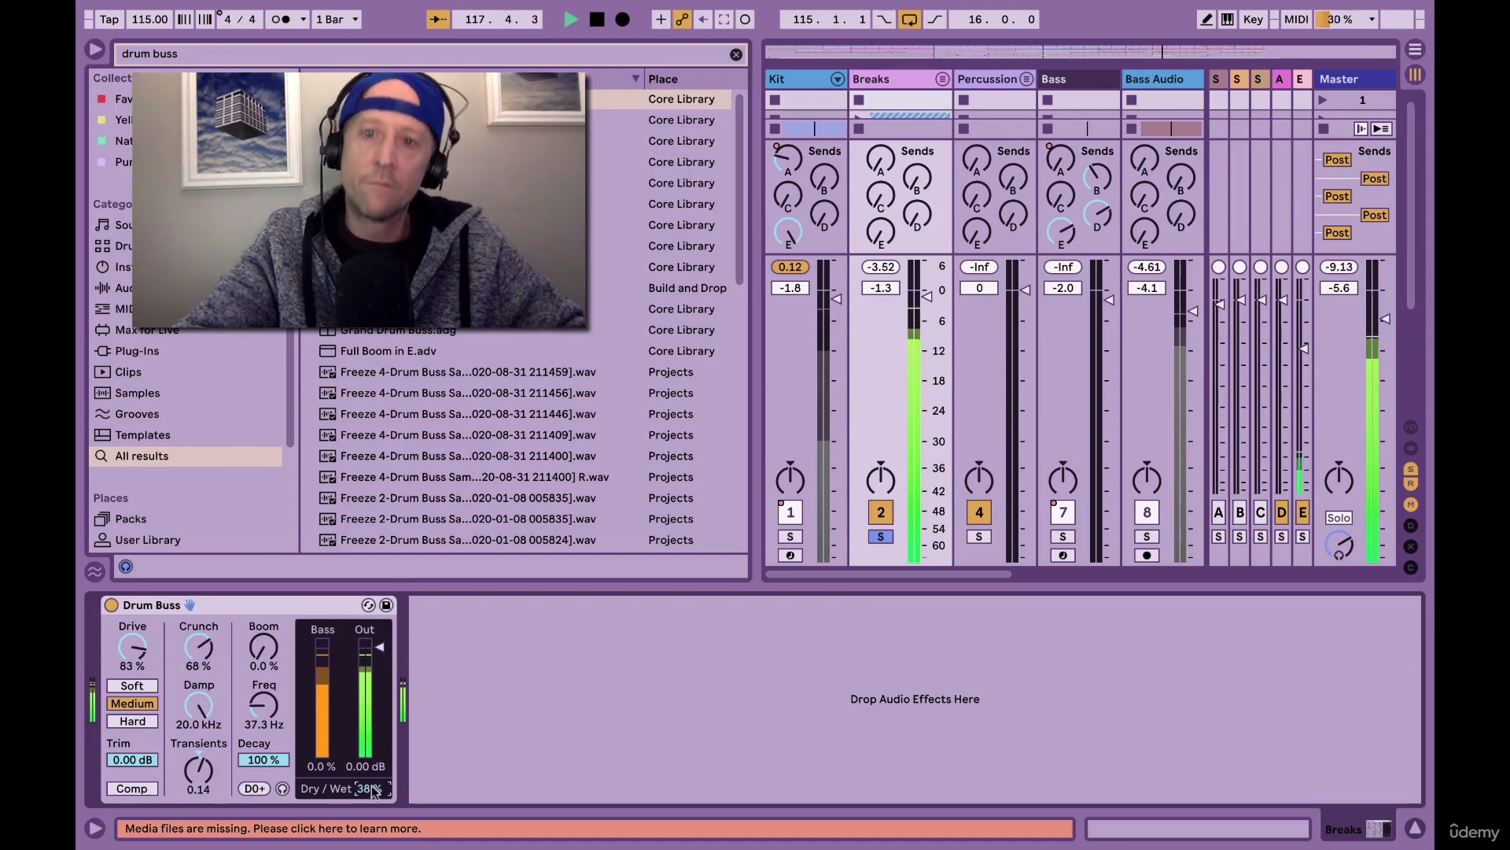
{"action": "key", "text": "space"}
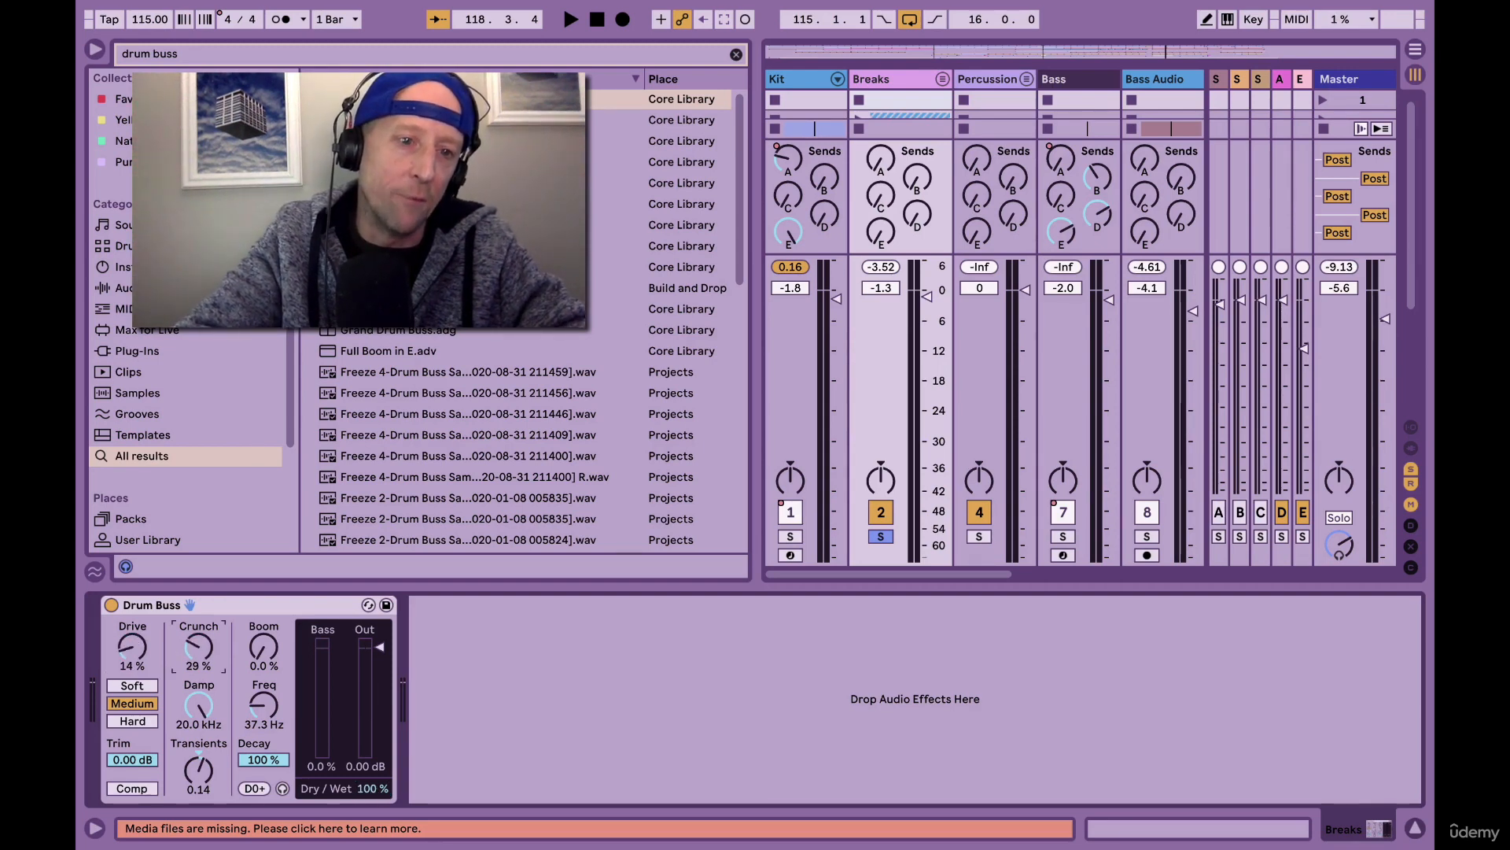
Set Drum Buss to Drive 14%, Crunch 11% and Dry/Wet 100%, and audition the Breaks loop.
{"action": "left_click_drag", "start_coordinate": [199, 646], "coordinate": [198, 681]}
{"action": "key", "text": "space"}
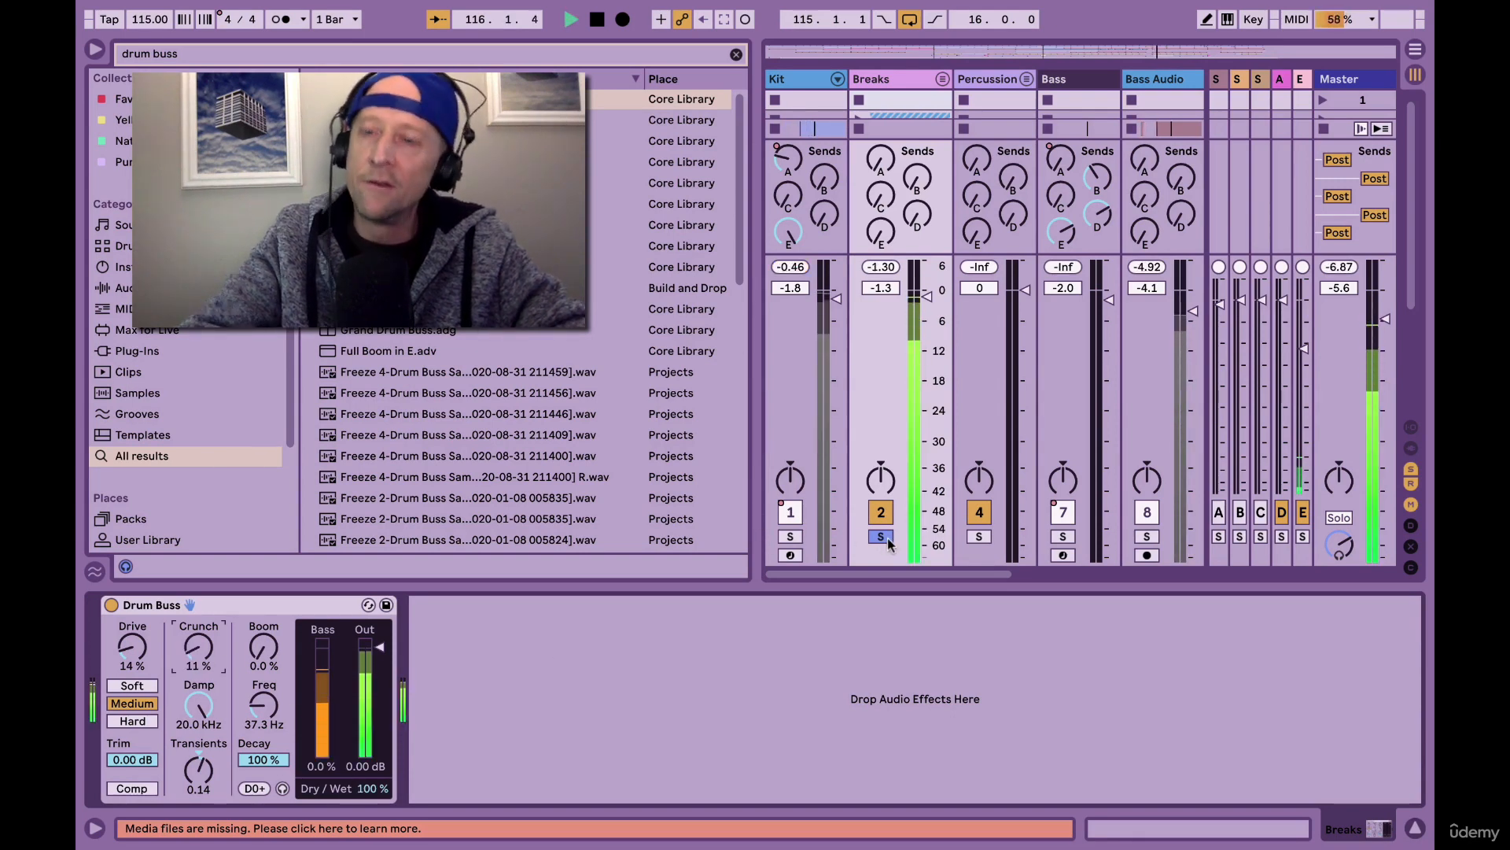
{"action": "key", "text": "space"}
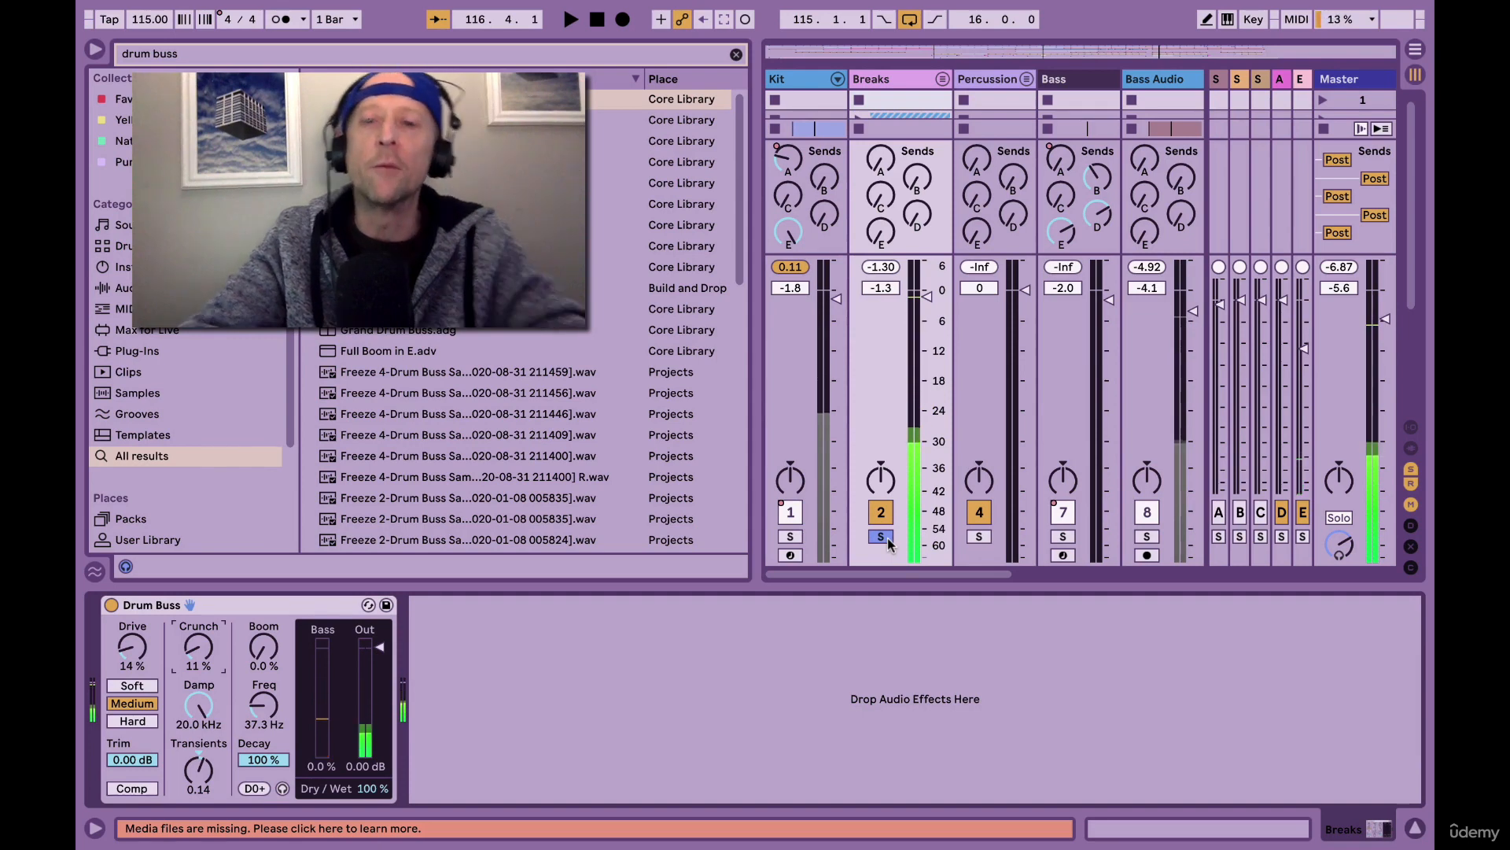
Unsolo the Breaks track and play it within the full mix.
{"action": "left_click", "coordinate": [888, 537]}
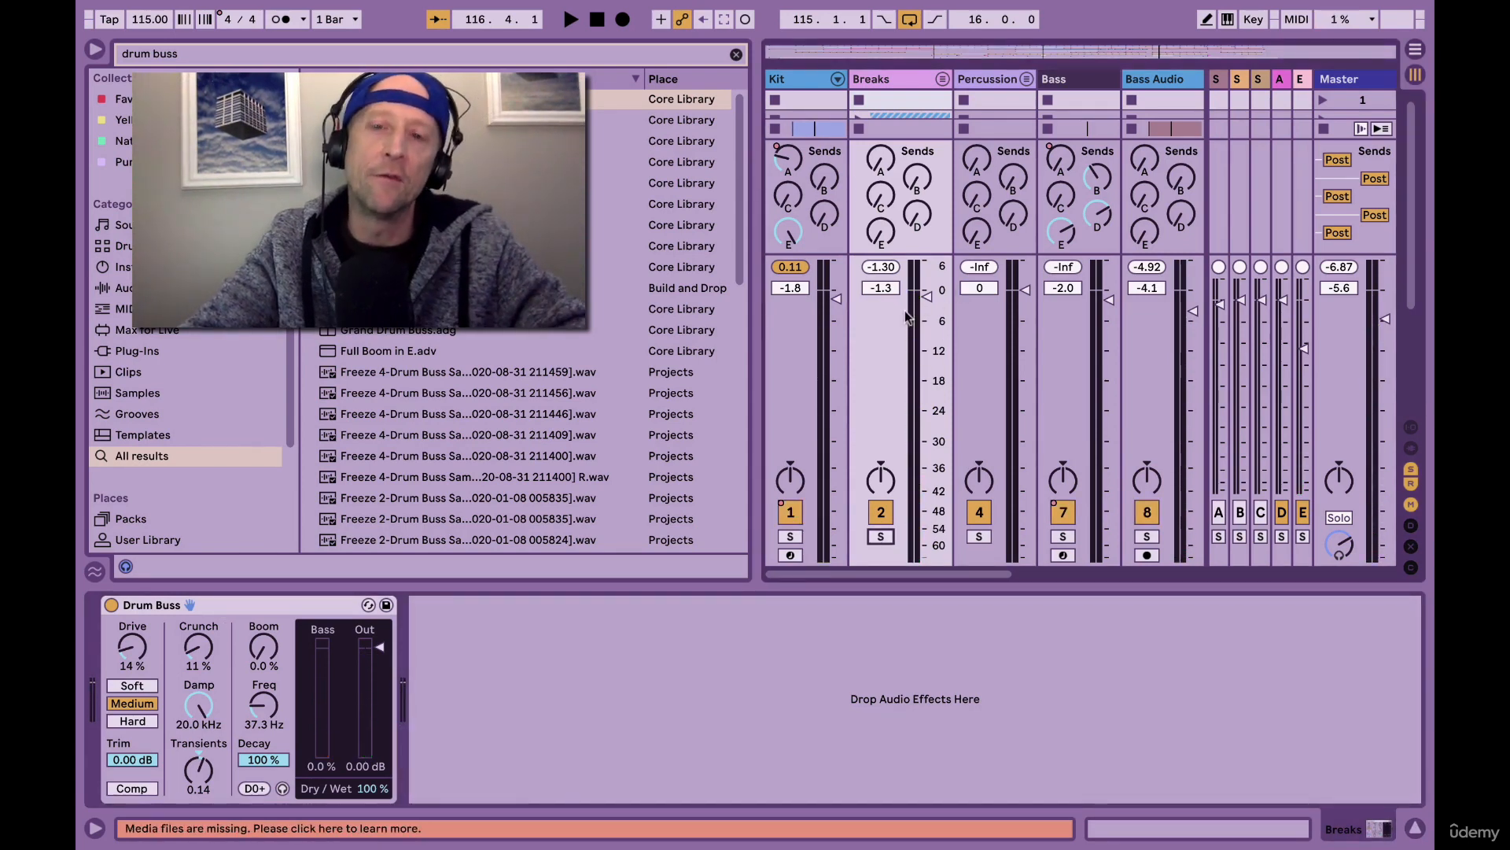
{"action": "key", "text": "space"}
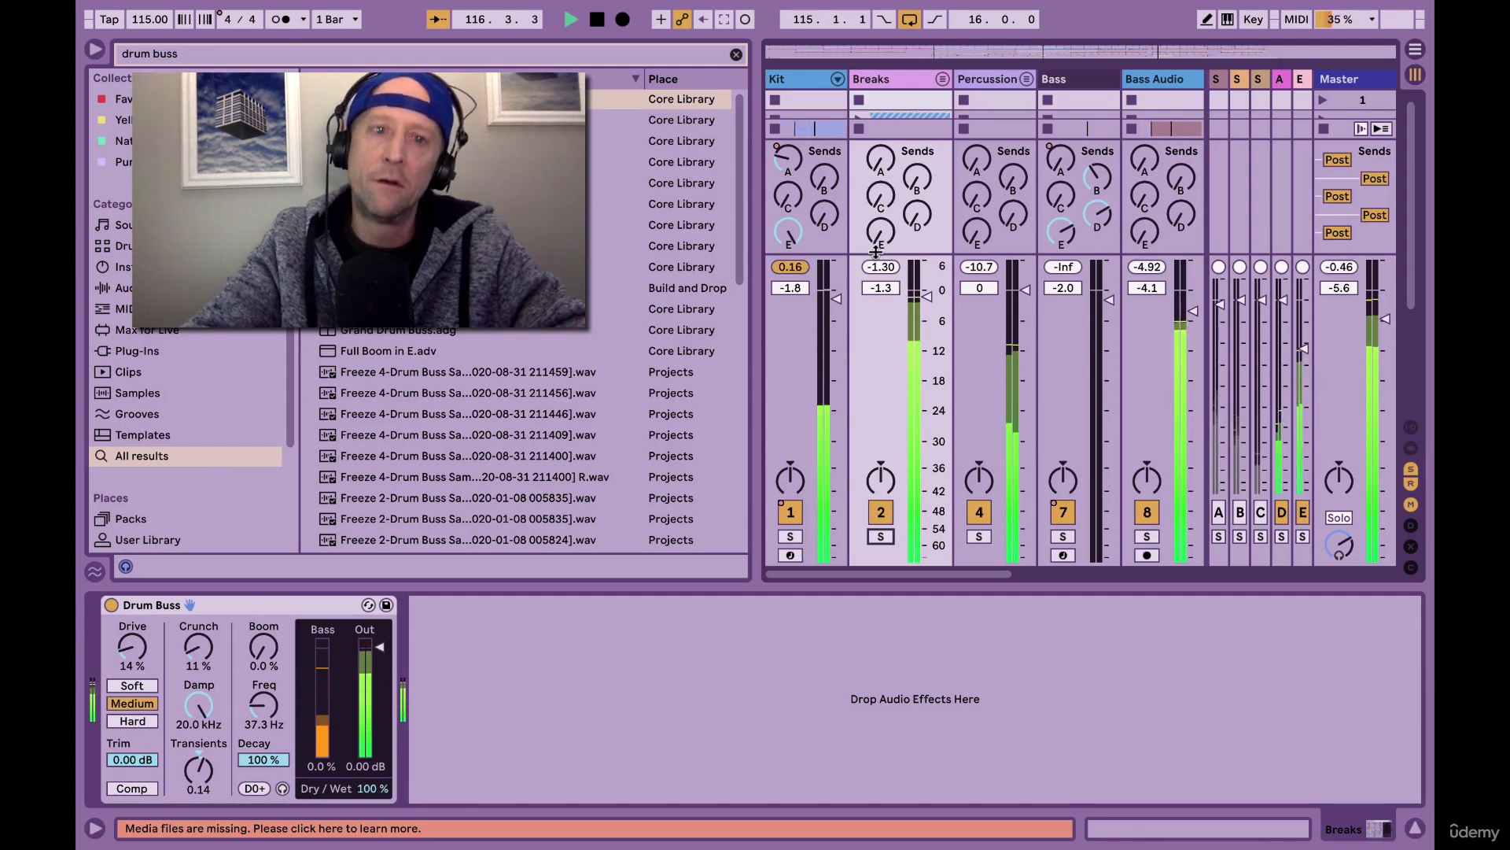
{"action": "key", "text": "space"}
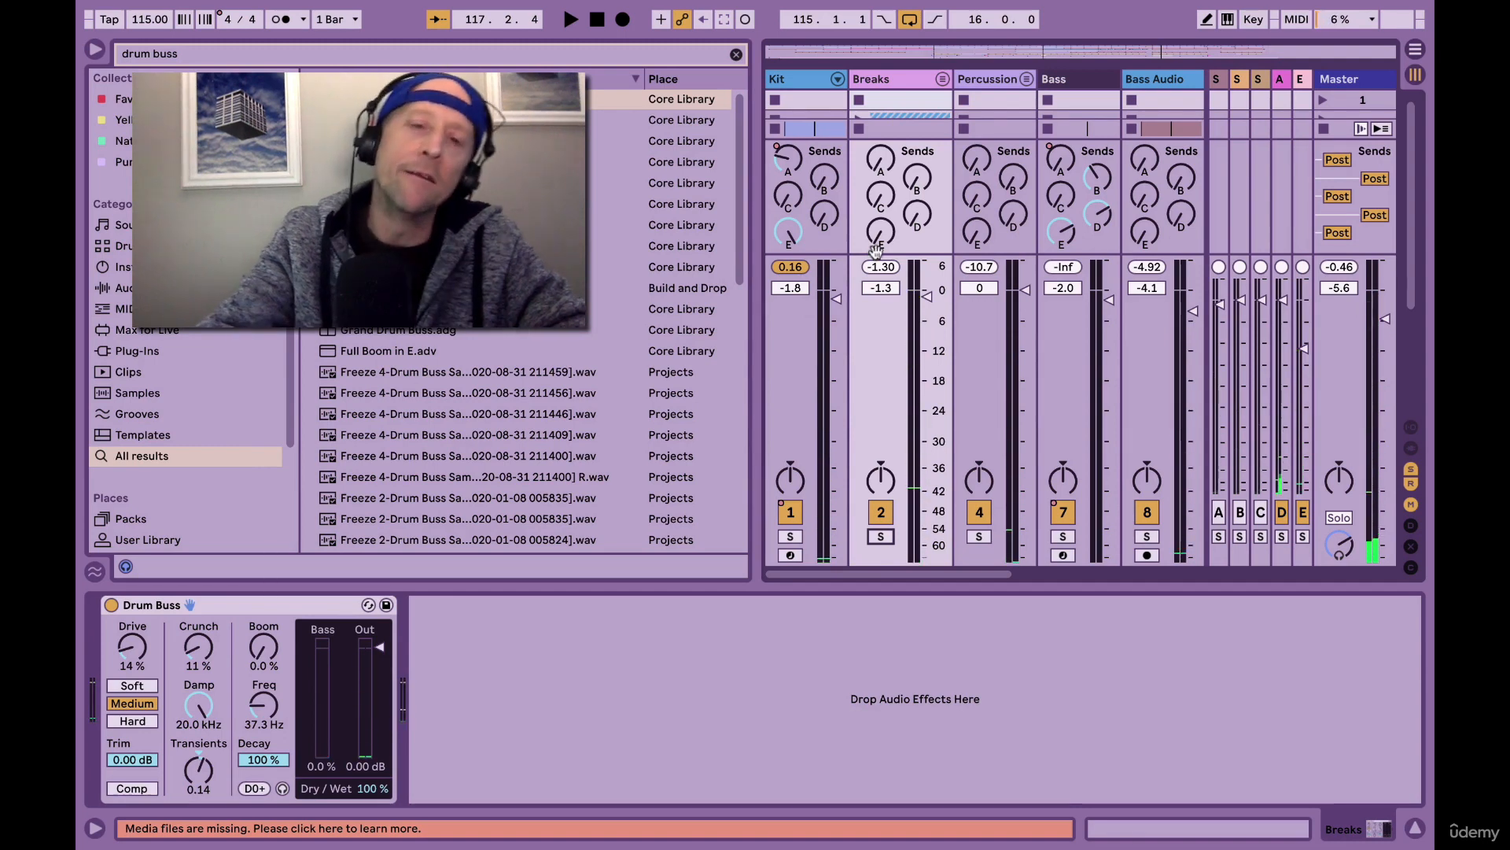
Hide the browser, widen the return tracks to expand return E, and display return E's device chain.
{"action": "key", "text": "super+alt+b"}
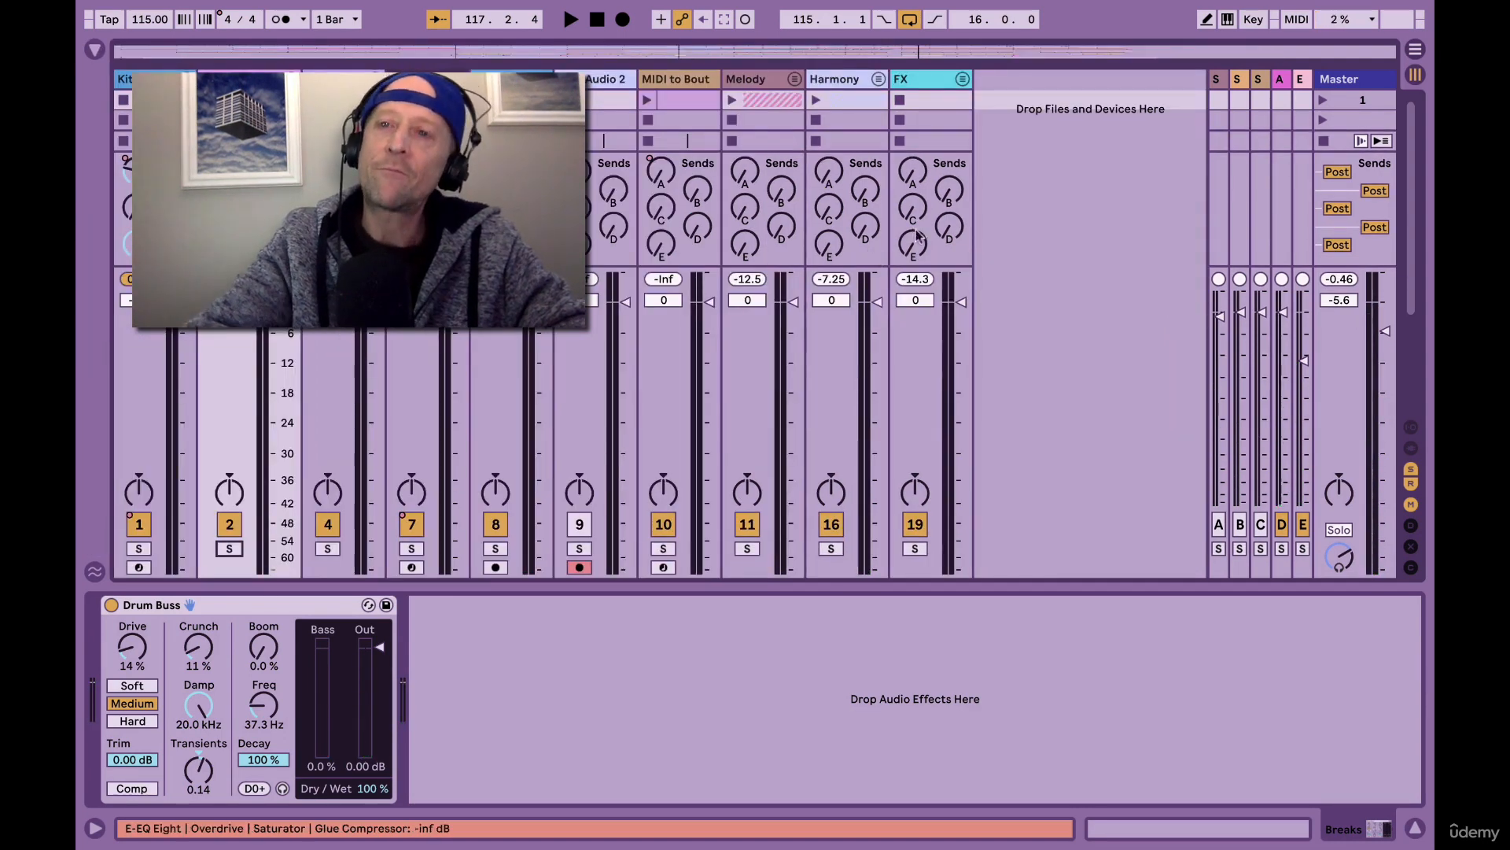
{"action": "left_click_drag", "start_coordinate": [1304, 87], "coordinate": [1204, 85]}
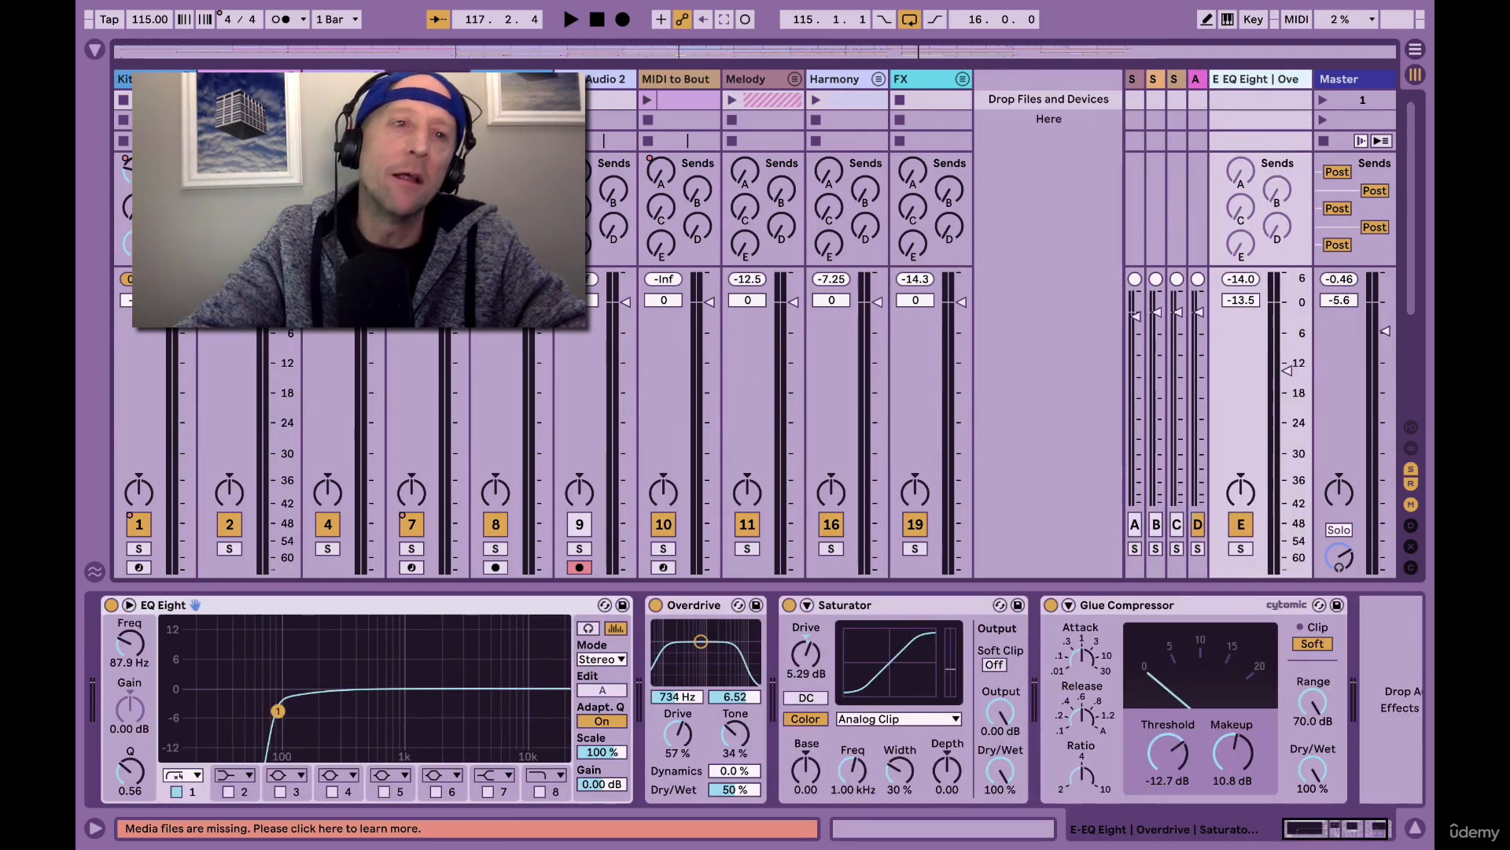
{"action": "left_click", "coordinate": [244, 79]}
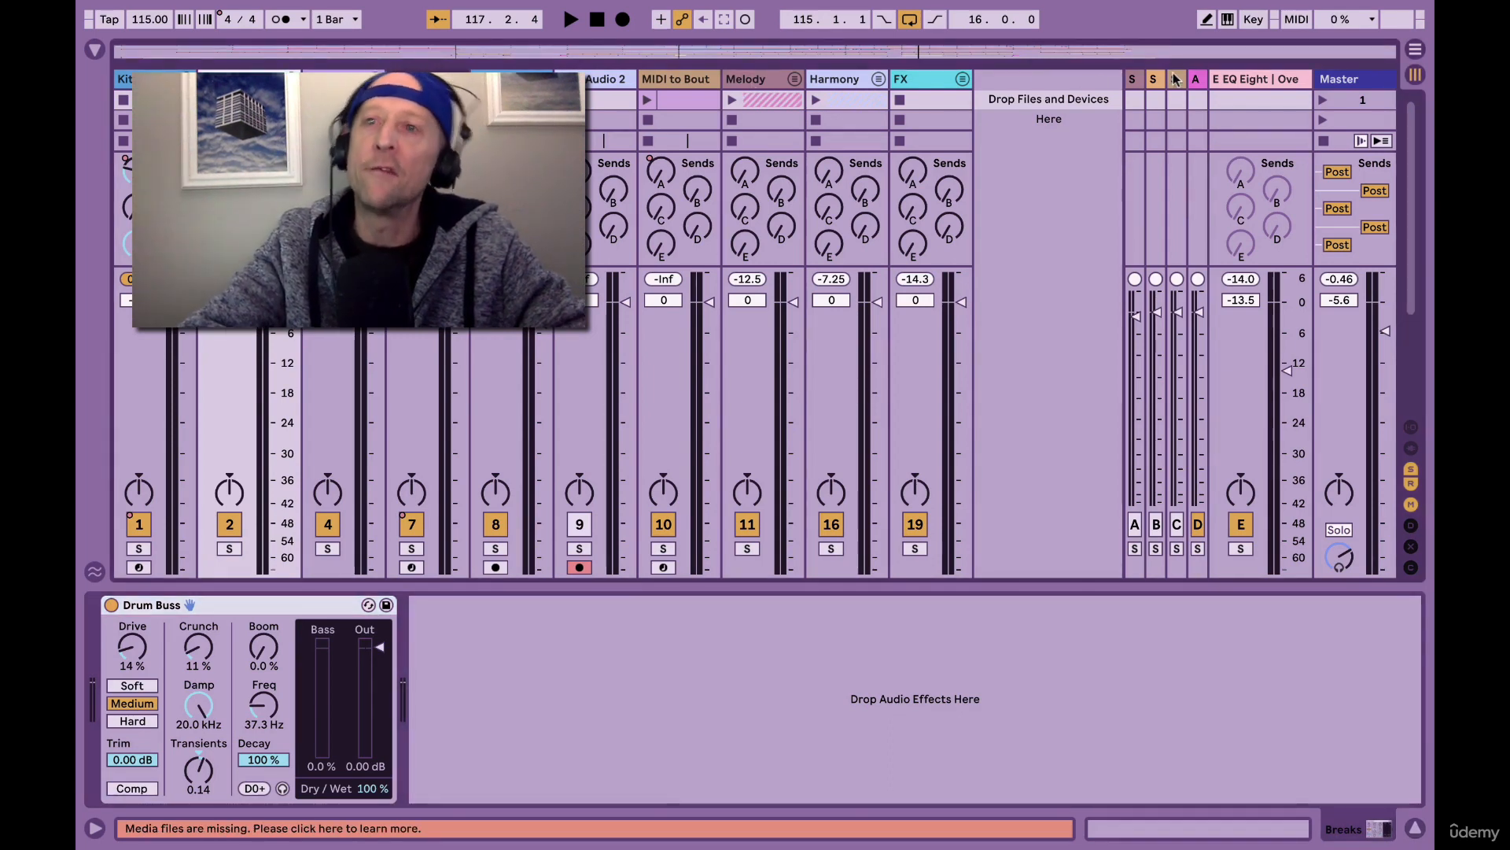
{"action": "left_click", "coordinate": [1227, 82]}
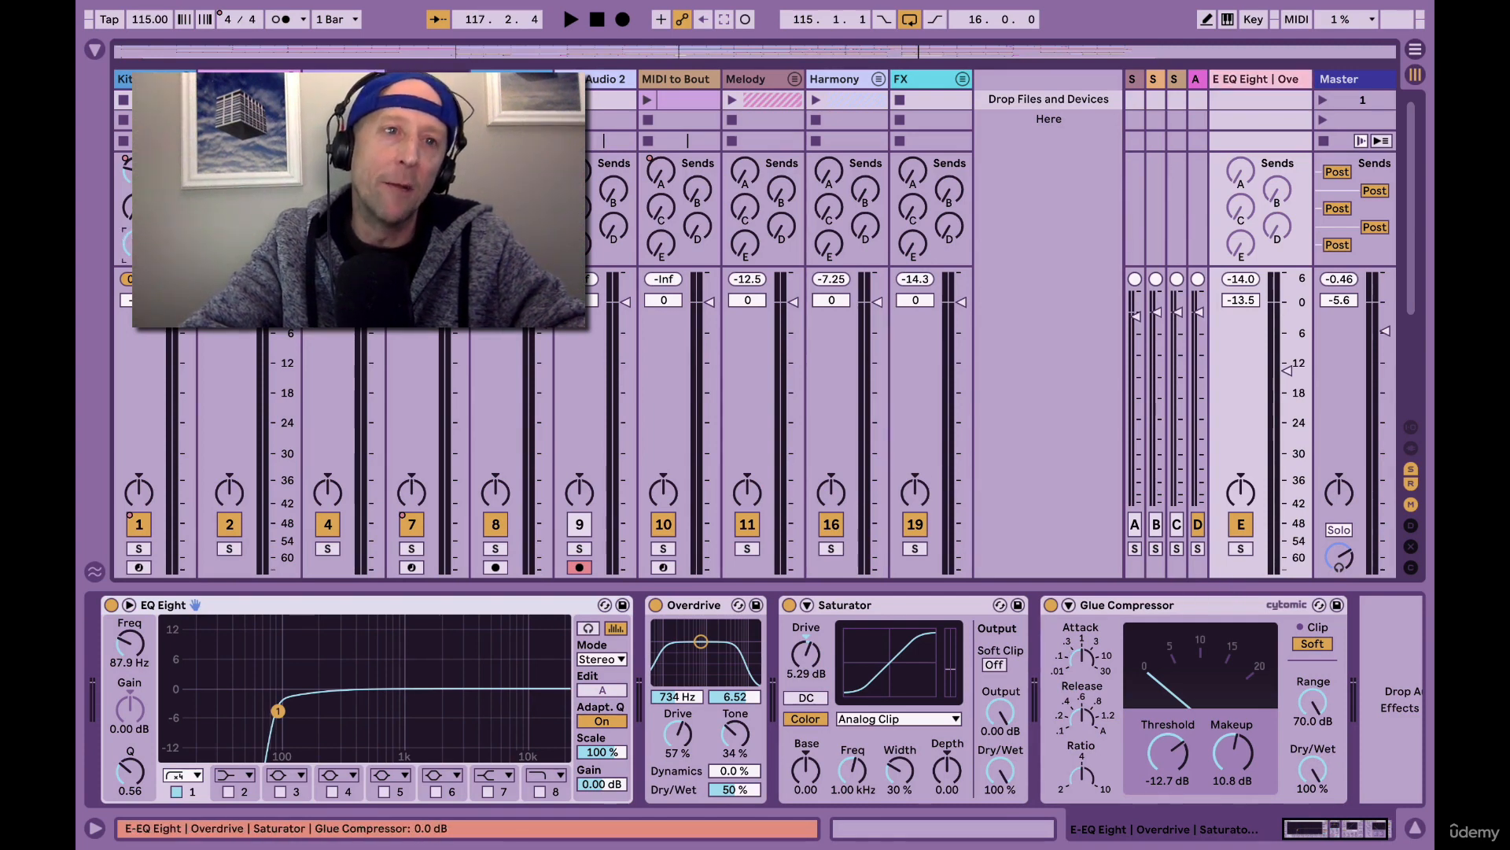
Solo the Kit track and play it with return E switched off, then reactivate return E.
{"action": "left_click", "coordinate": [137, 549]}
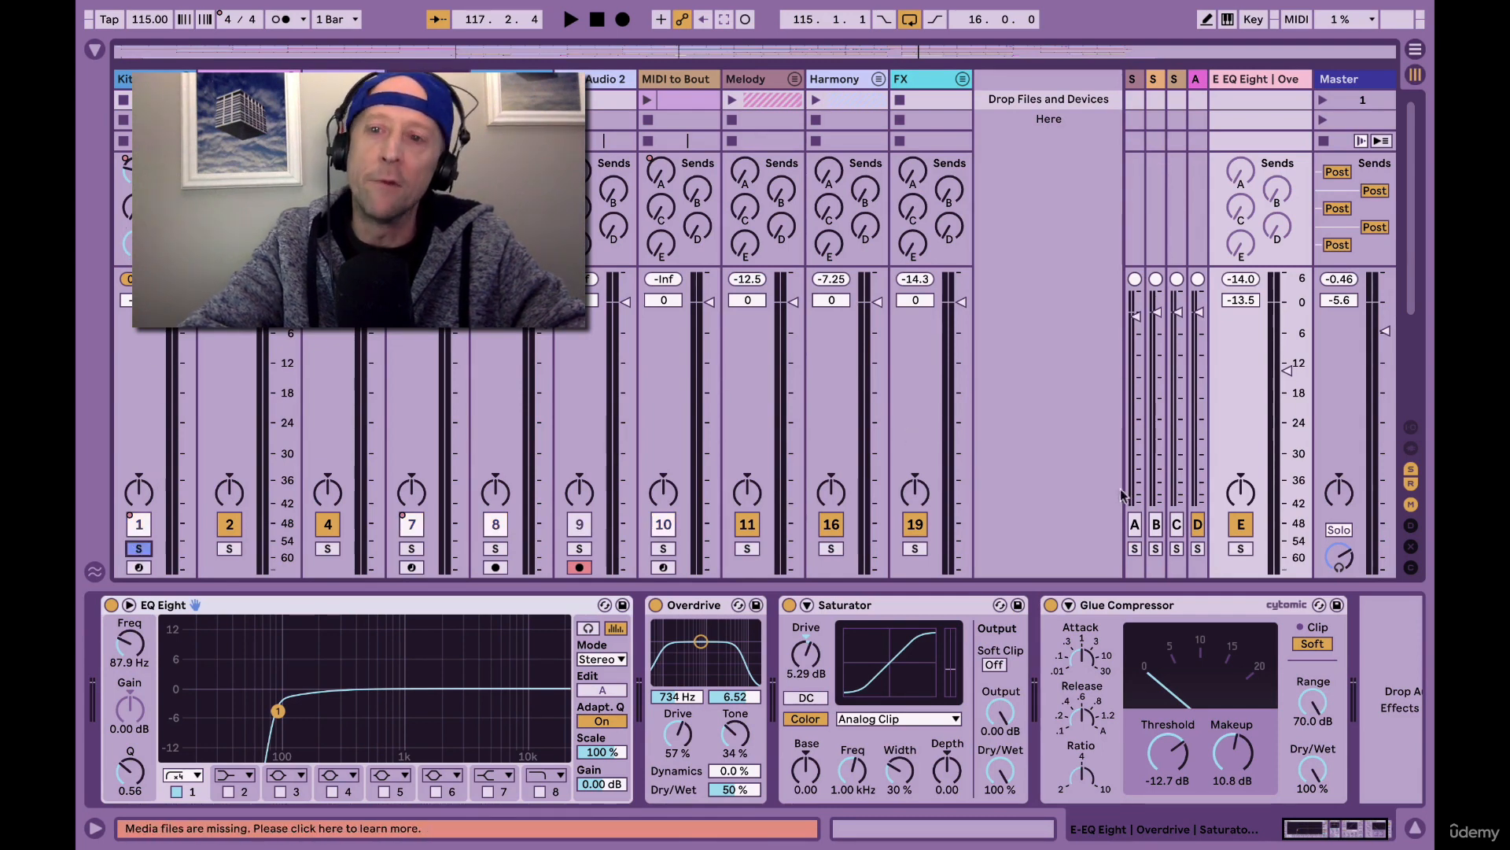
{"action": "left_click", "coordinate": [1243, 525]}
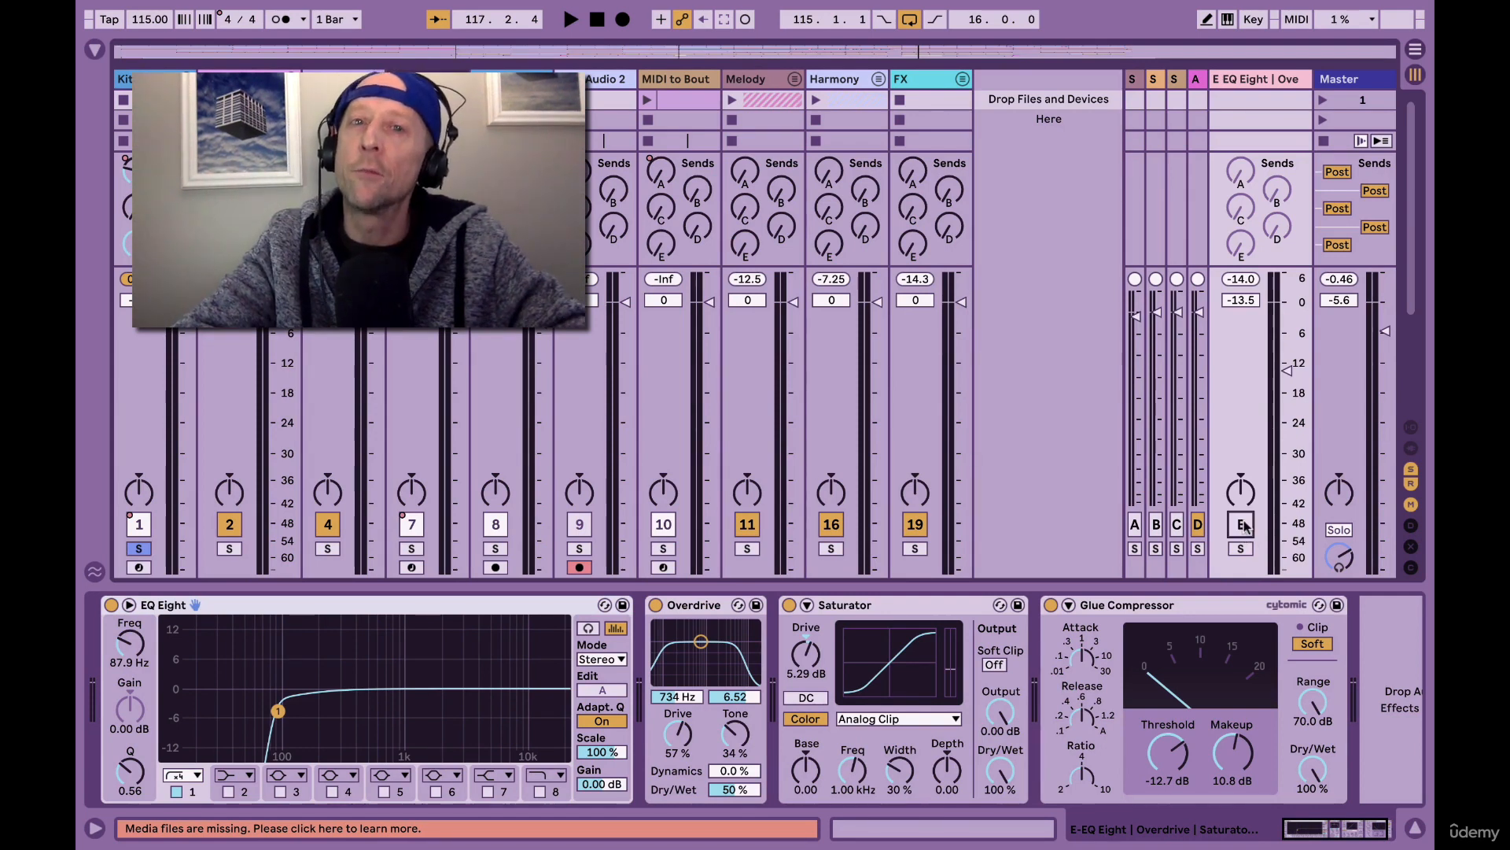
{"action": "key", "text": "space"}
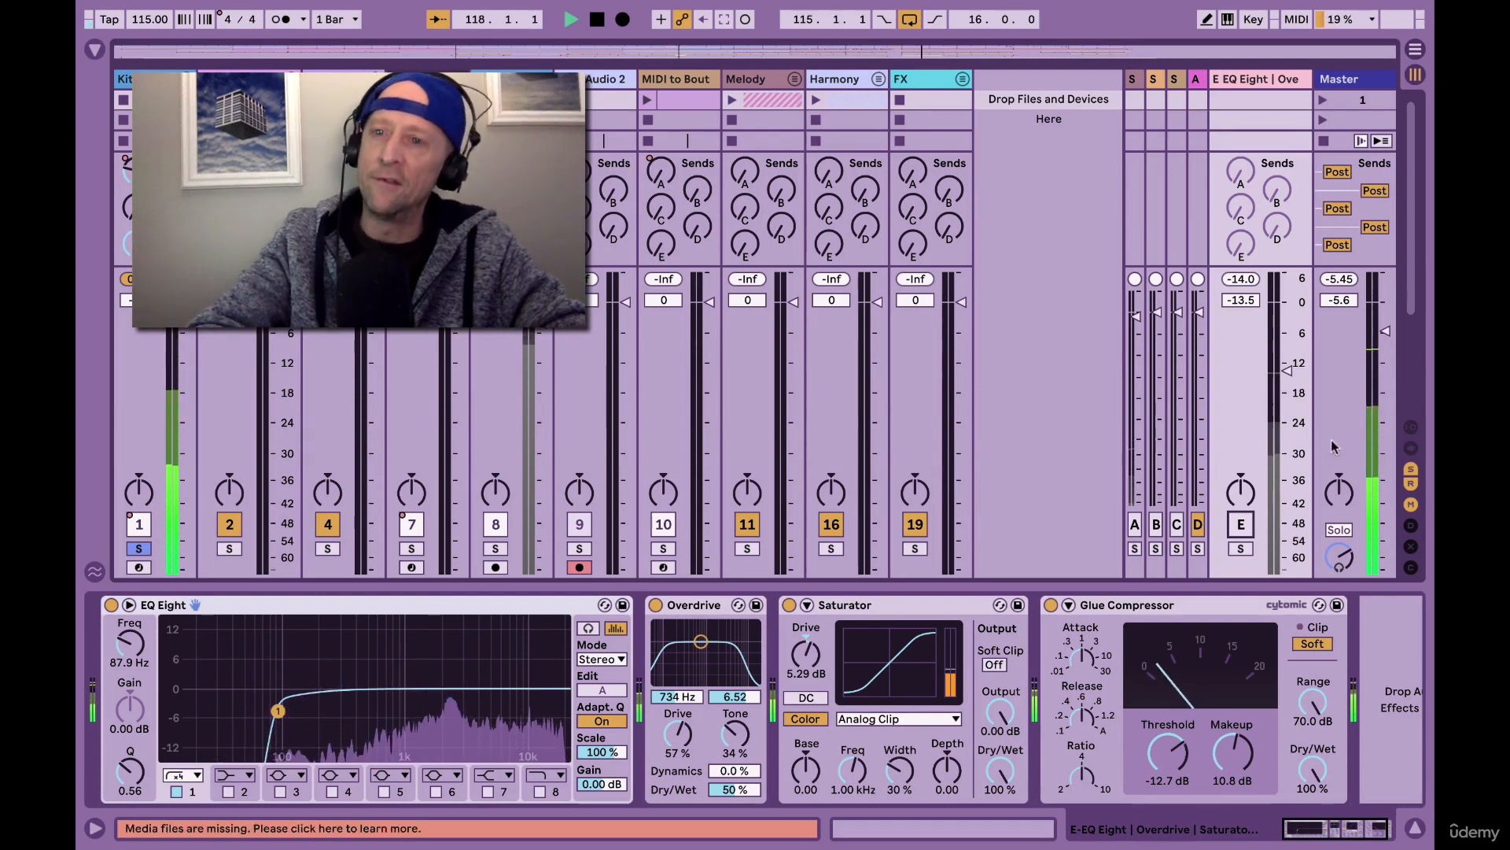
{"action": "key", "text": "space"}
{"action": "left_click", "coordinate": [1242, 524]}
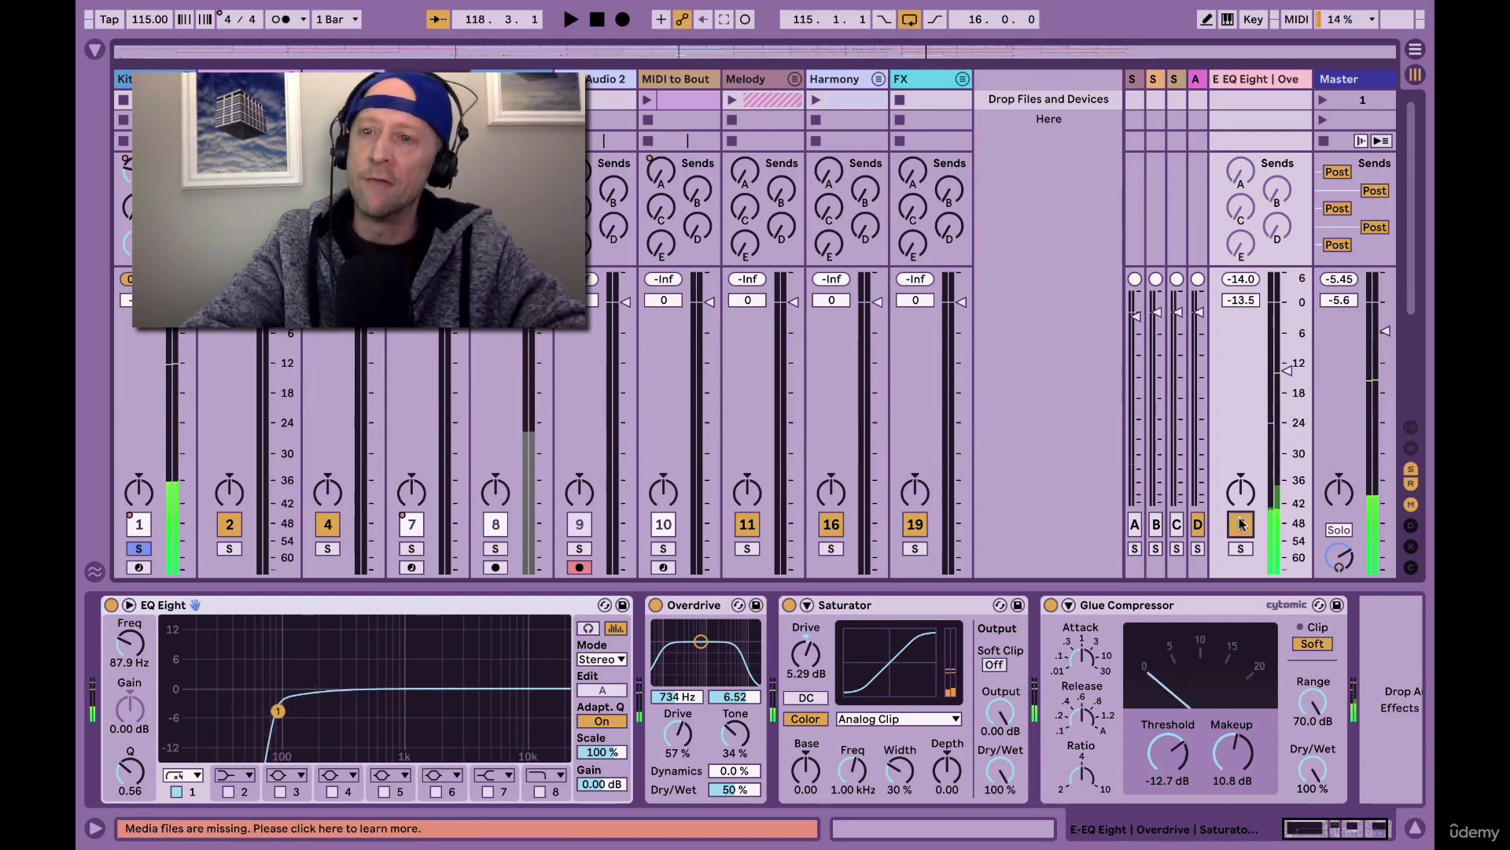
Pull return E's volume far down and blend it up to -10.7 dB while the soloed kit plays.
{"action": "left_click_drag", "start_coordinate": [1287, 370], "coordinate": [1287, 480]}
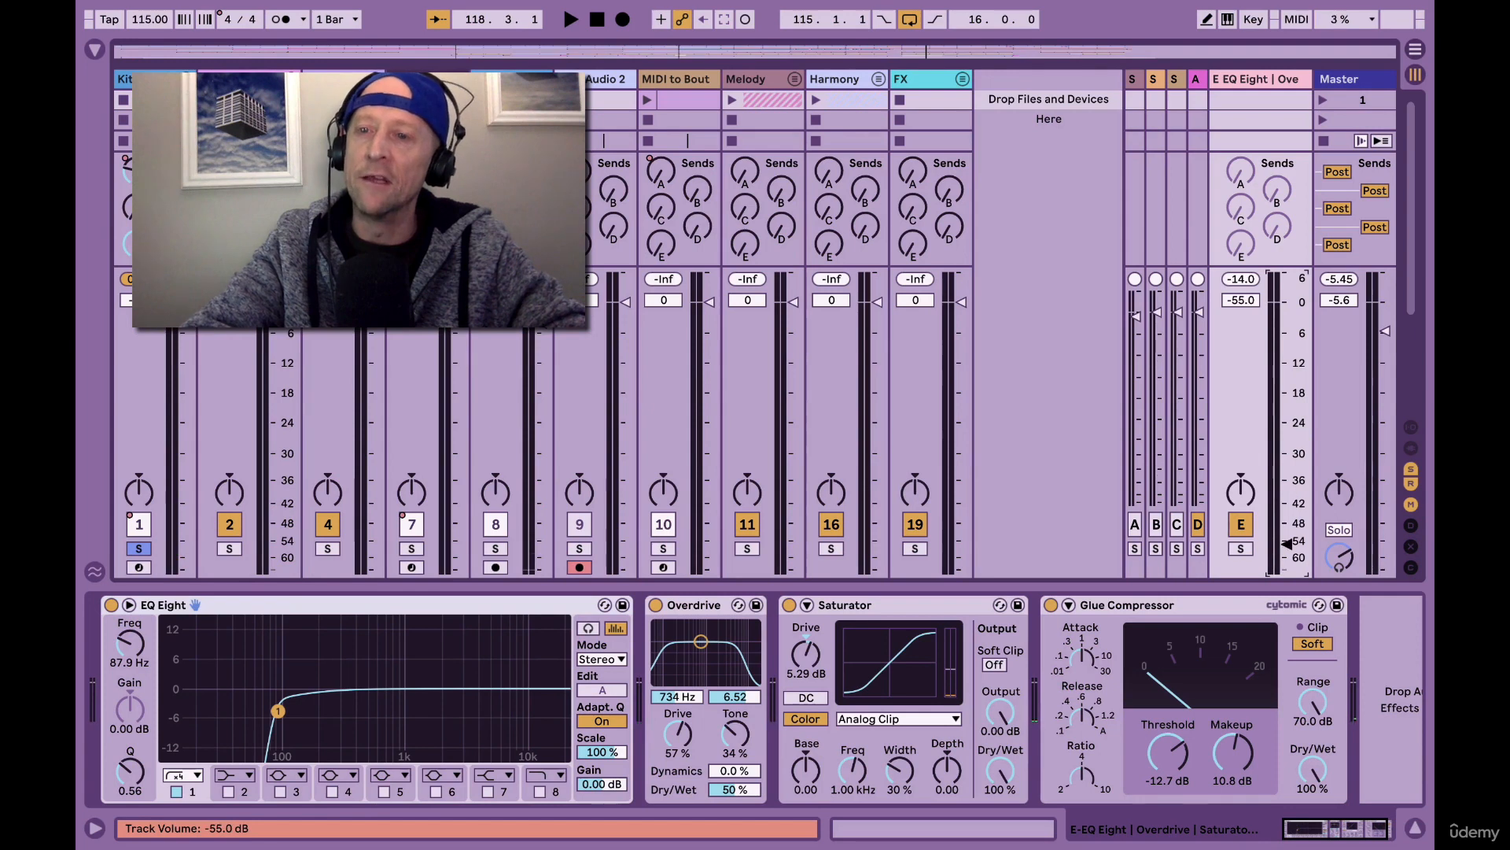
{"action": "left_click_drag", "start_coordinate": [1287, 543], "coordinate": [1287, 504]}
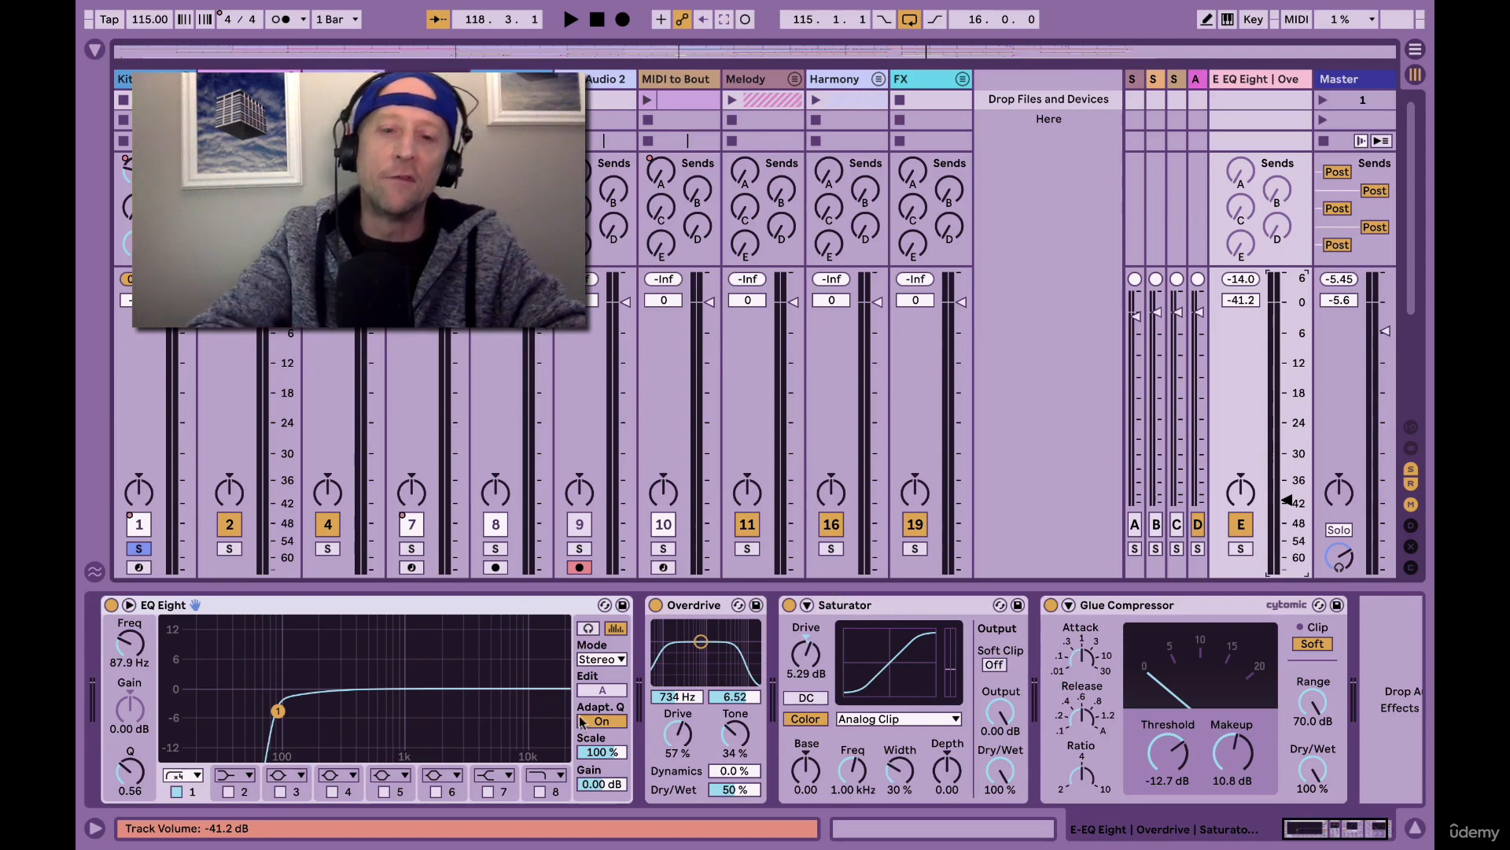
{"action": "key", "text": "space"}
{"action": "left_click_drag", "start_coordinate": [1288, 502], "coordinate": [1287, 359]}
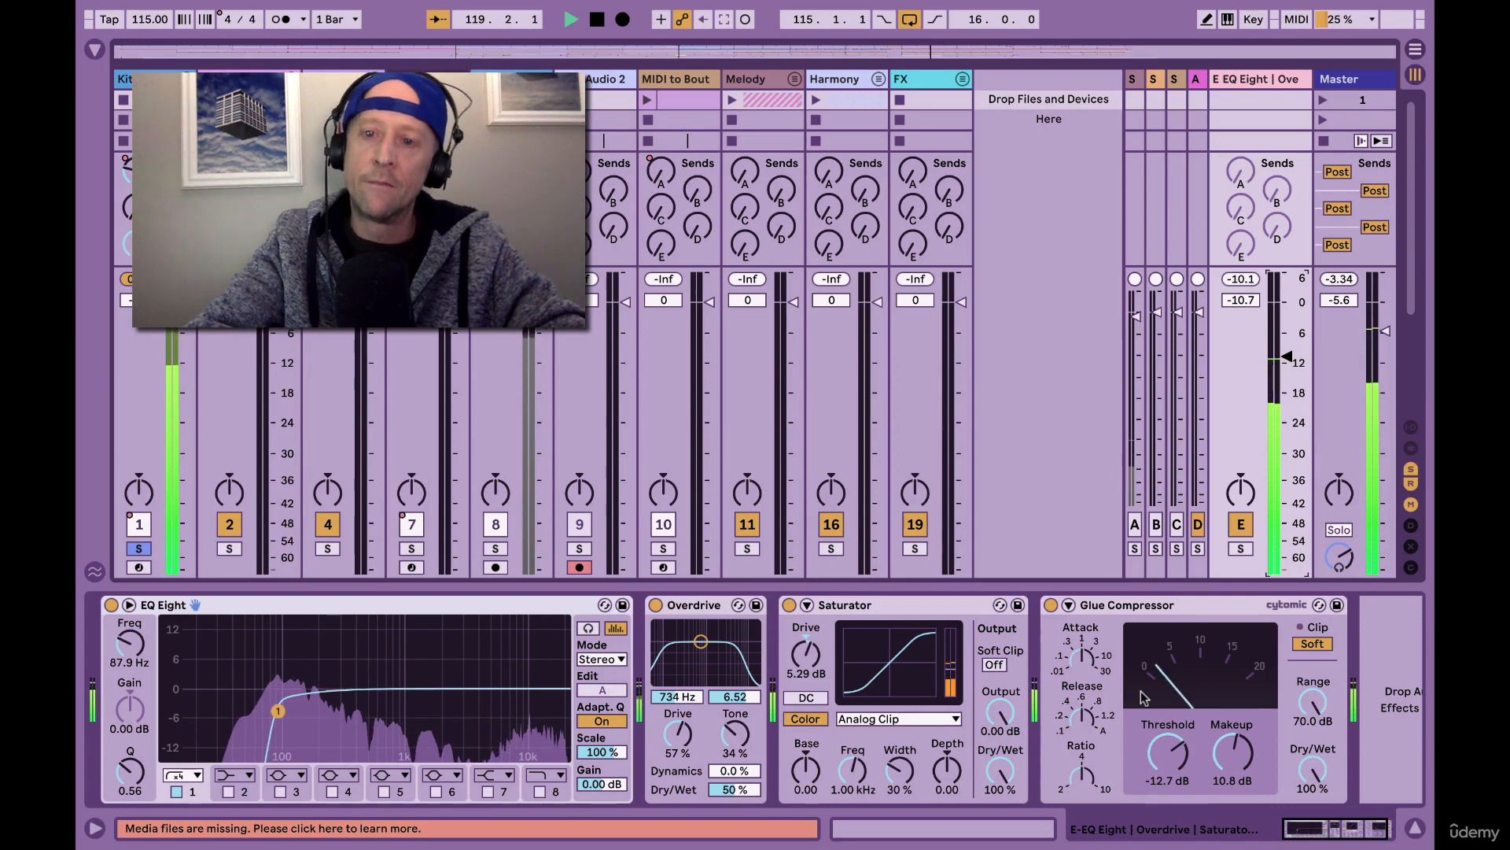
{"action": "key", "text": "space"}
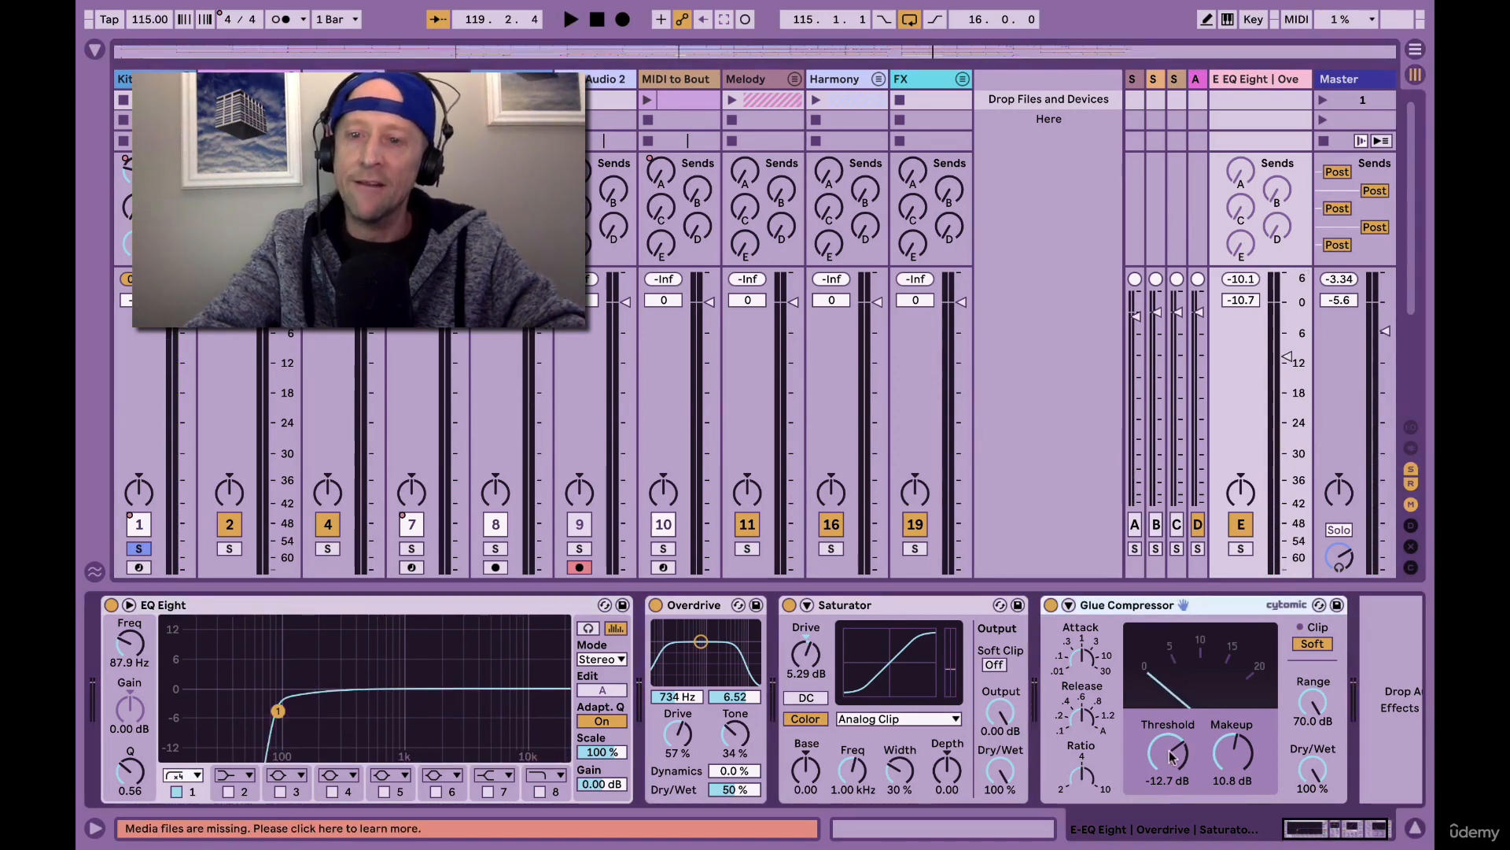
Toggle the Glue Compressor's Soft clip on return E off and back on.
{"action": "left_click", "coordinate": [1320, 645]}
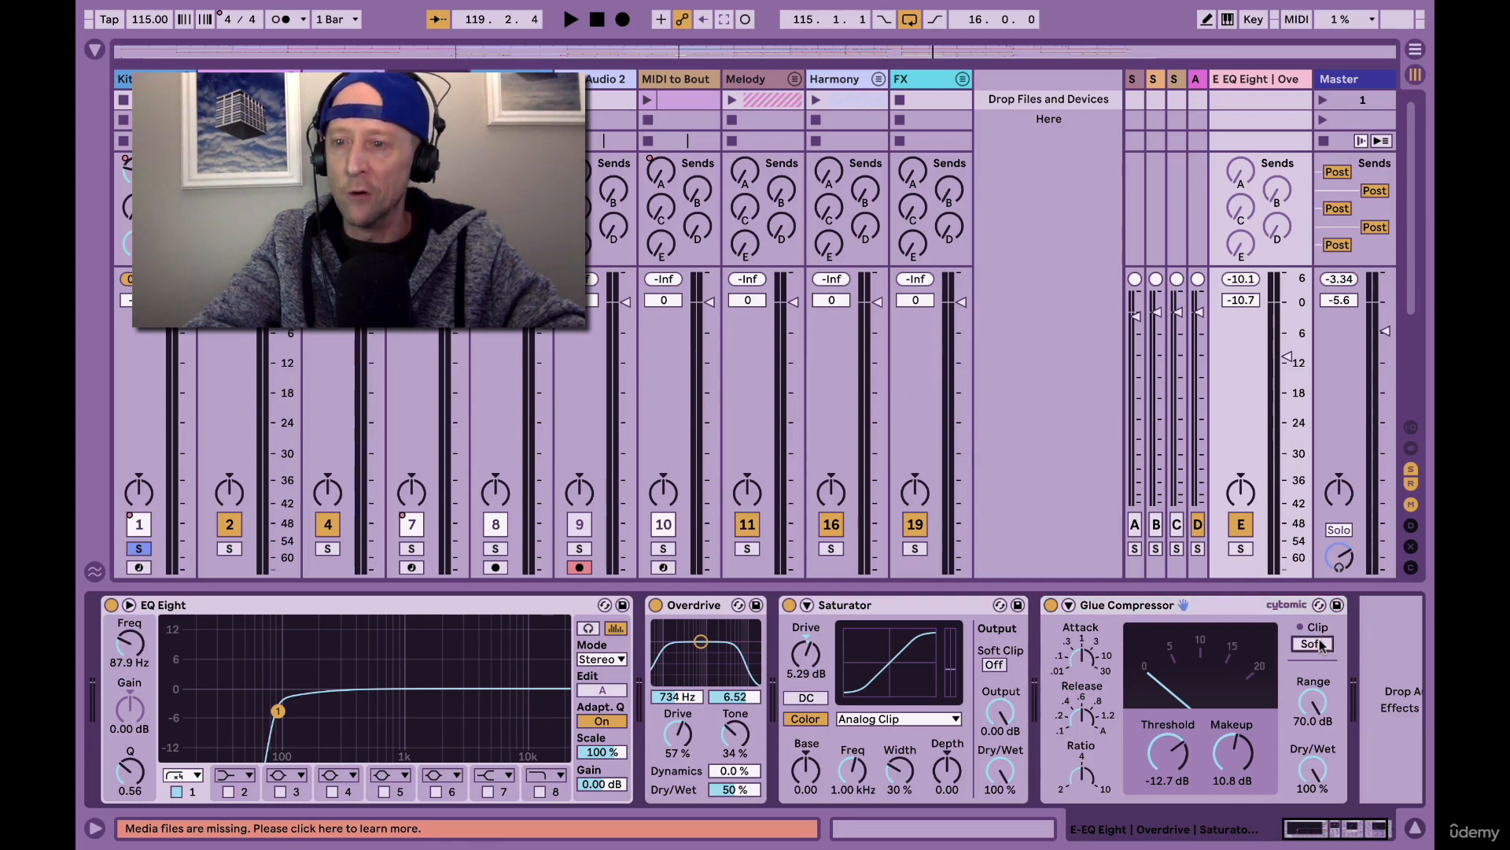
{"action": "left_click", "coordinate": [1320, 644]}
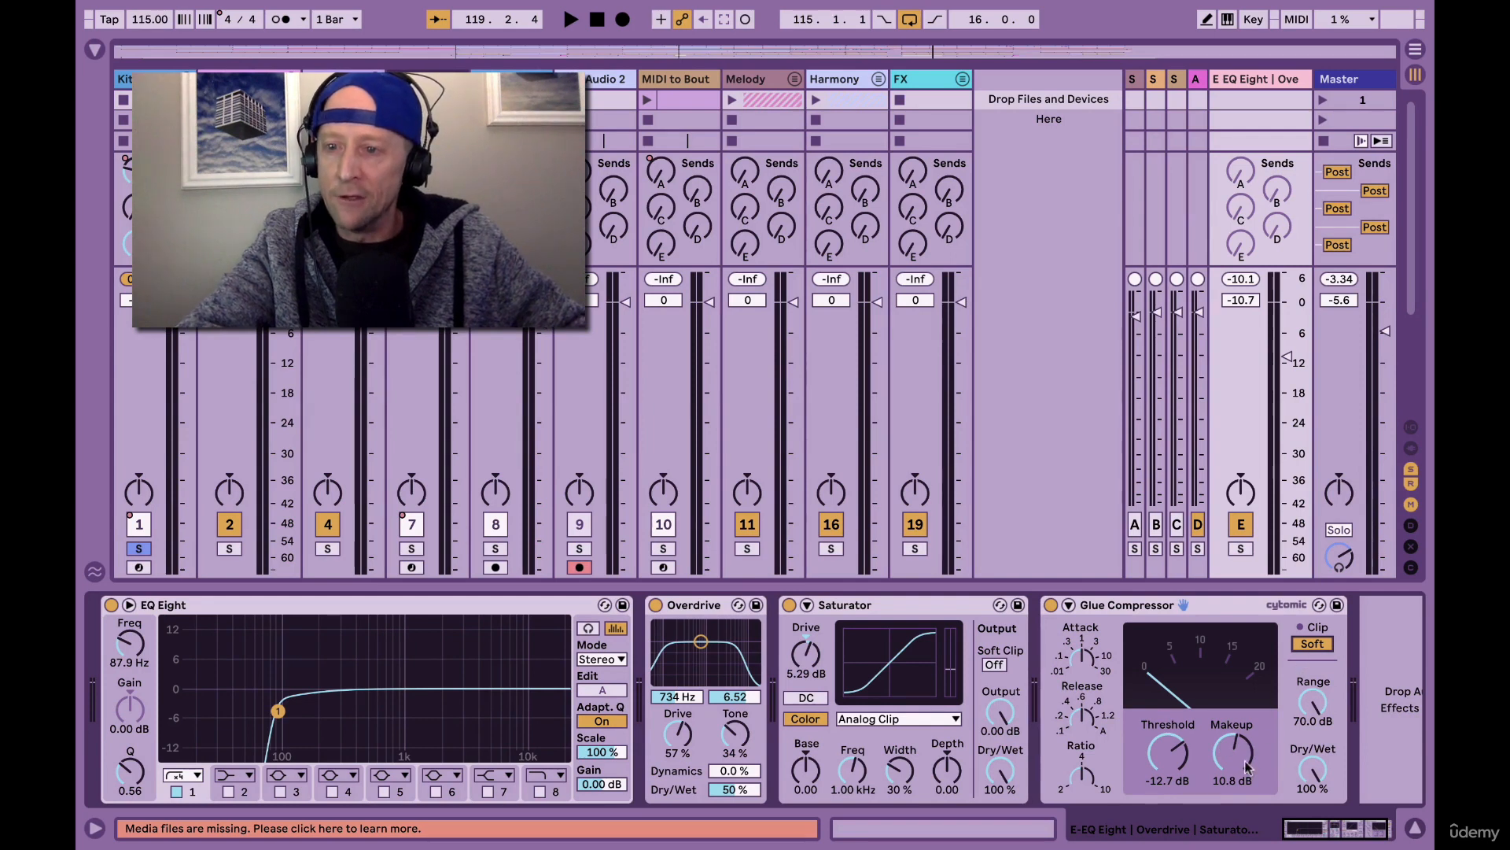
{"action": "left_click", "coordinate": [1317, 645]}
{"action": "left_click", "coordinate": [1317, 646]}
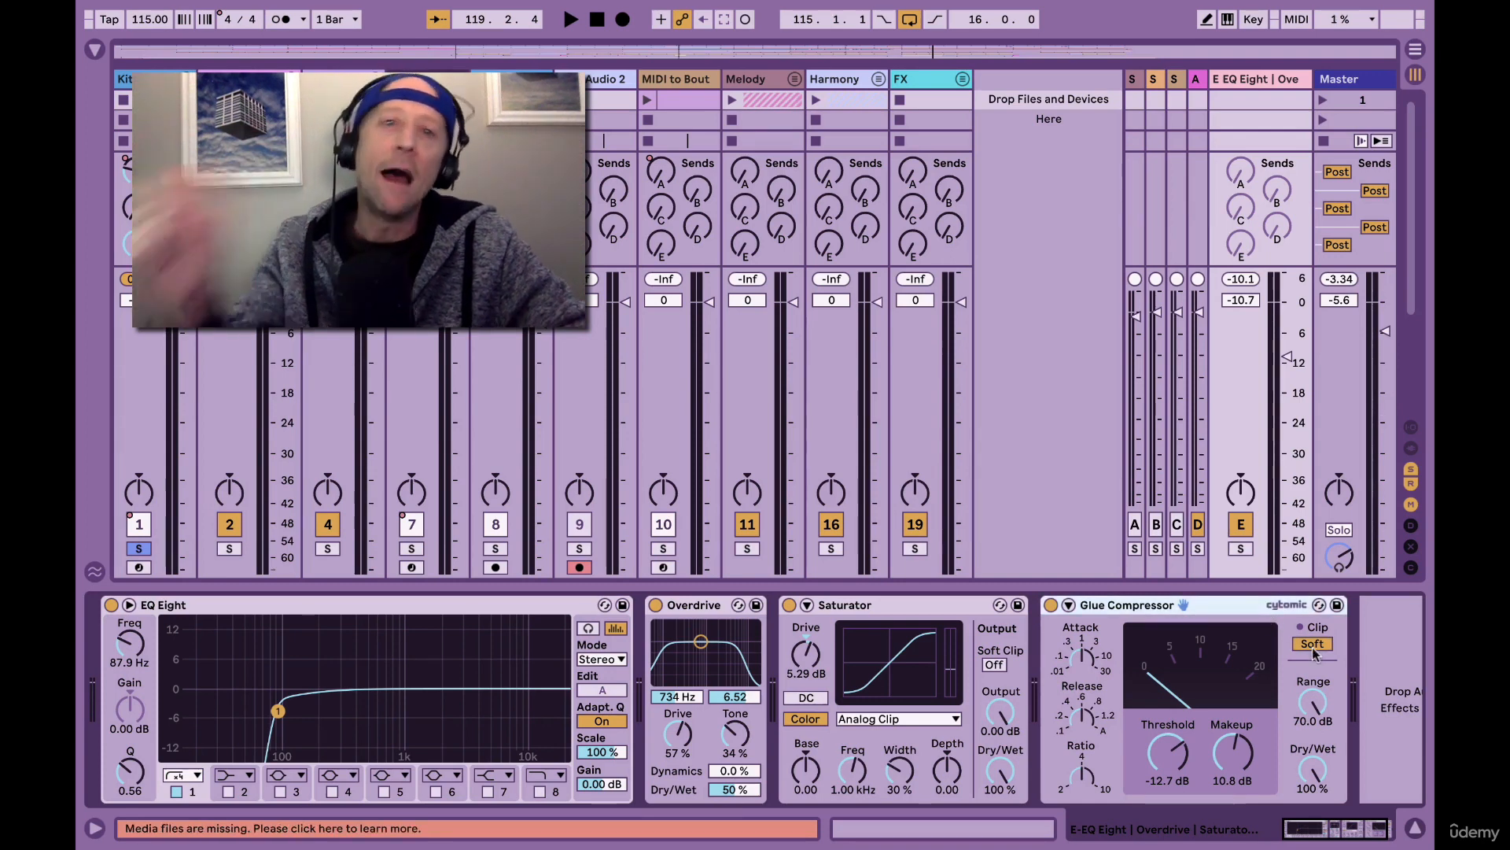
Play the soloed kit and blend return E's volume down to -12.0 dB.
{"action": "key", "text": "space"}
{"action": "left_click", "coordinate": [1287, 364]}
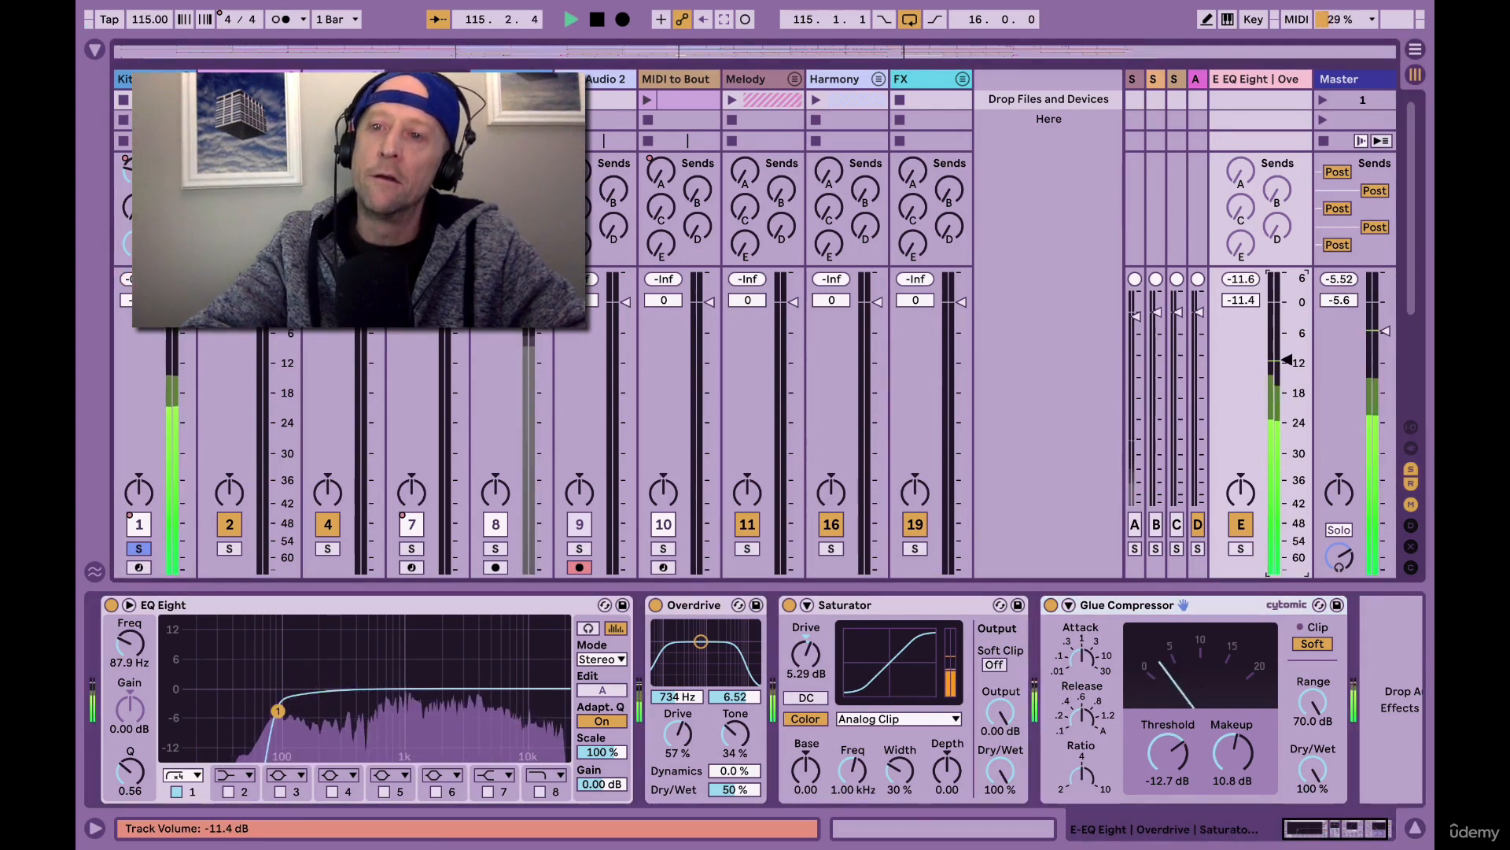
{"action": "left_click_drag", "start_coordinate": [1285, 362], "coordinate": [1286, 366]}
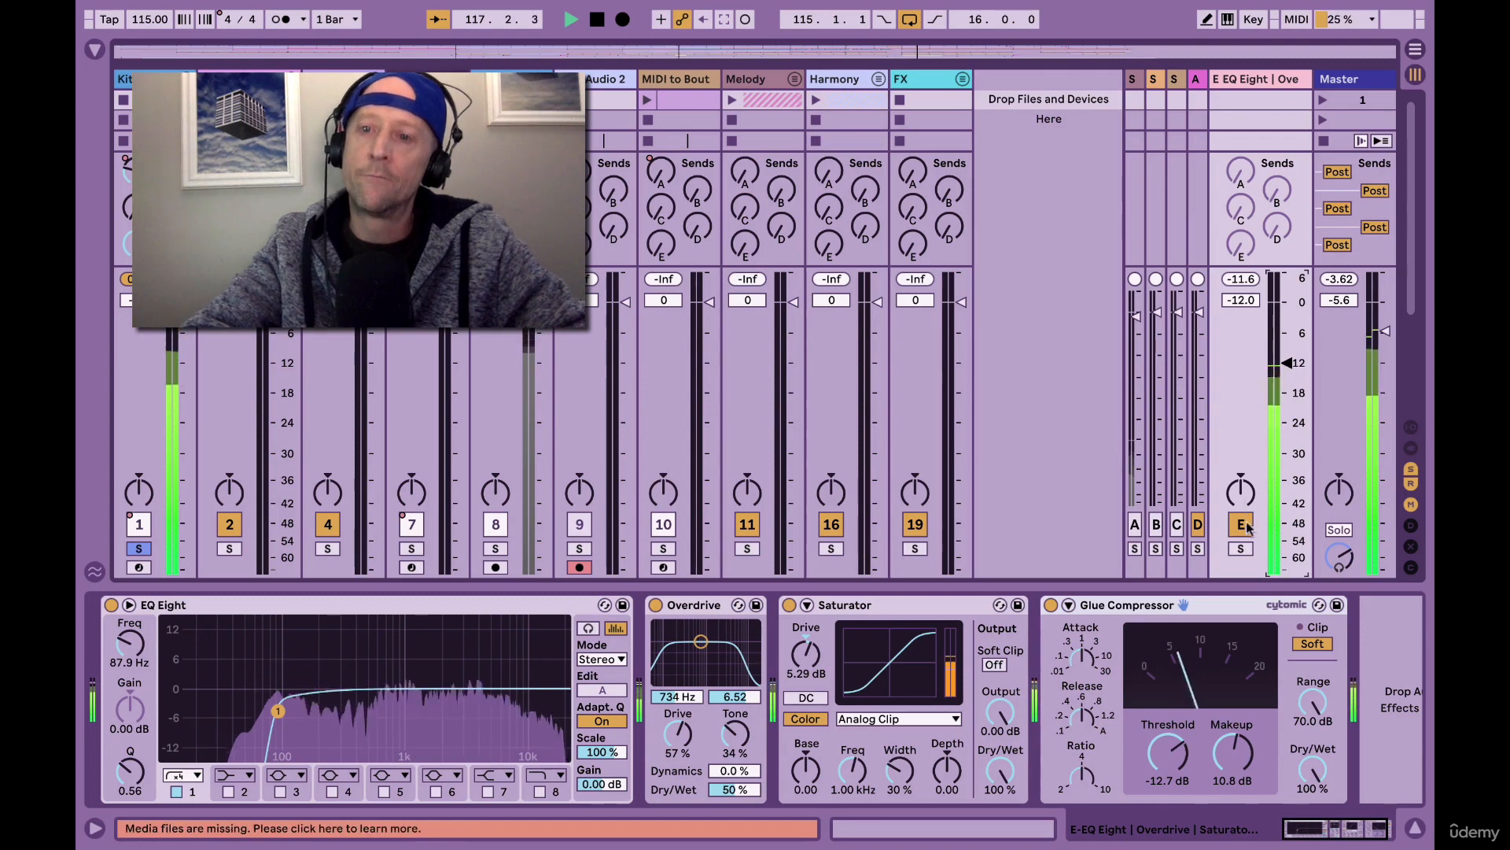
Solo return E during playback, lower its volume to -13.3 dB, and release its solo once playback is stopped.
{"action": "left_click", "coordinate": [1239, 547]}
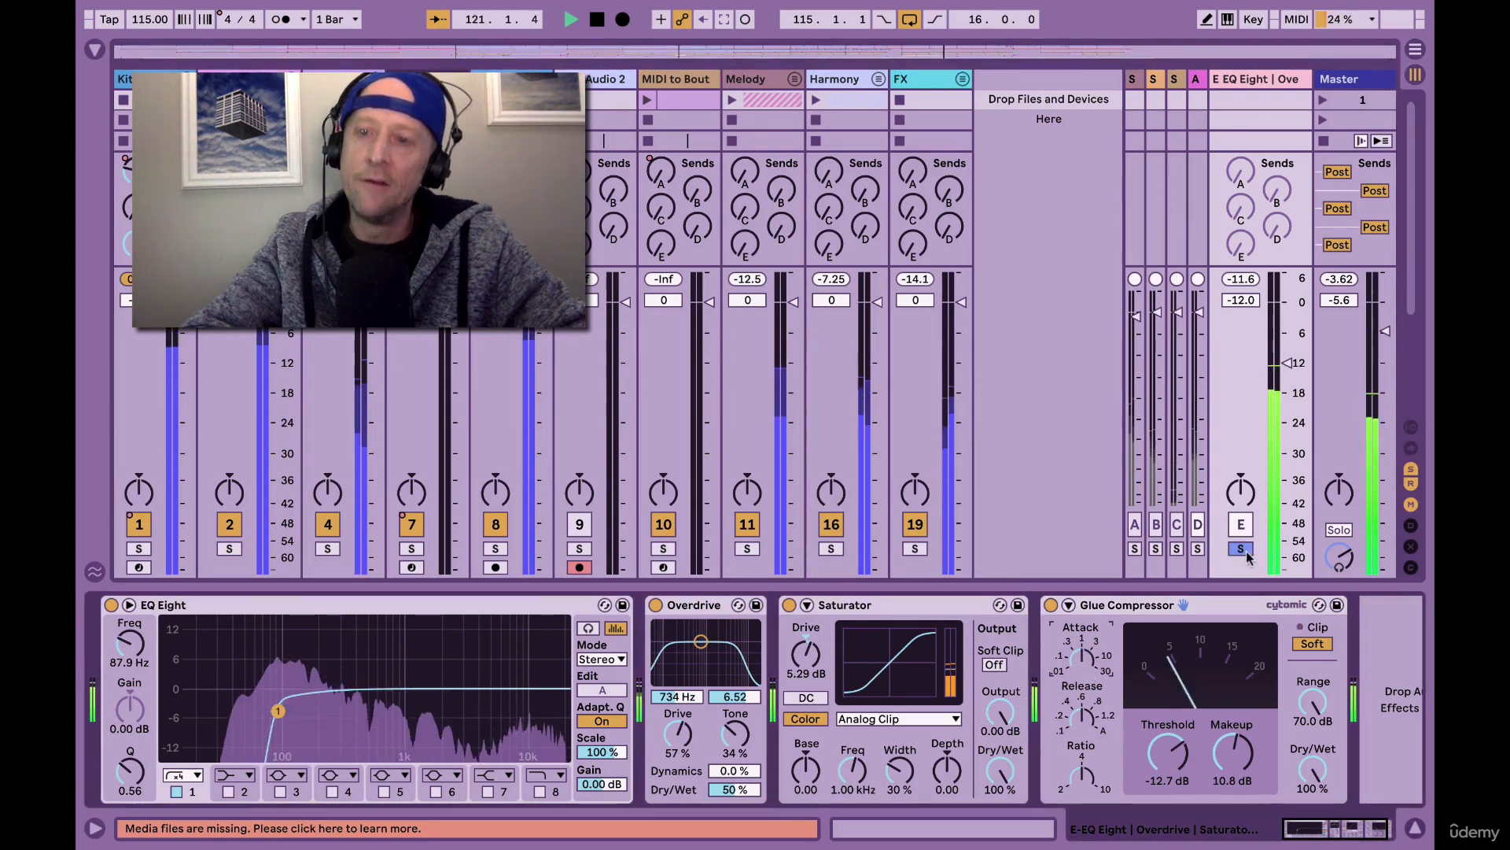
{"action": "left_click_drag", "start_coordinate": [1287, 363], "coordinate": [1287, 368]}
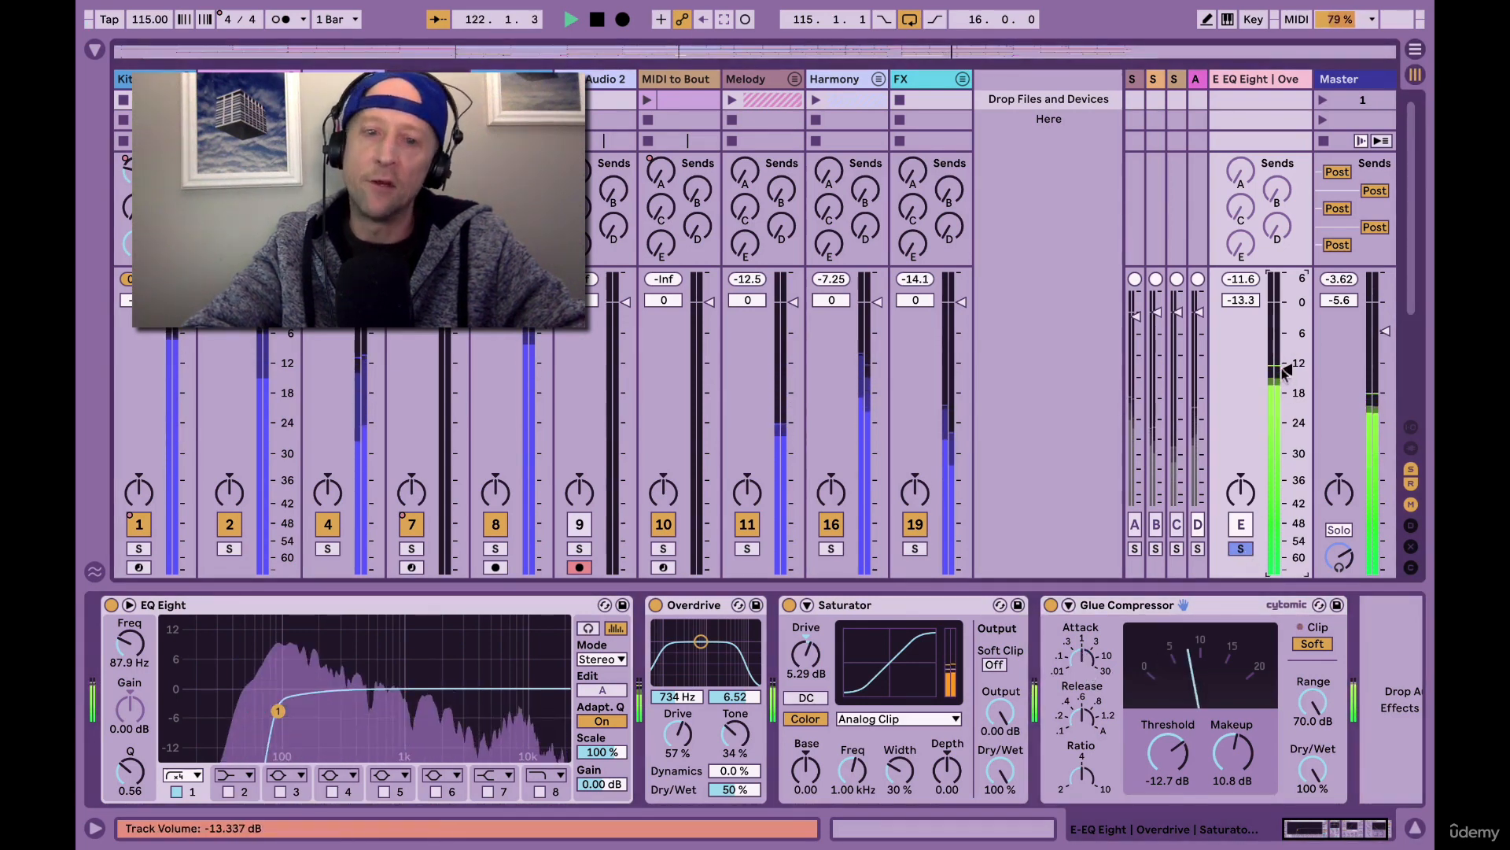
{"action": "key", "text": "space"}
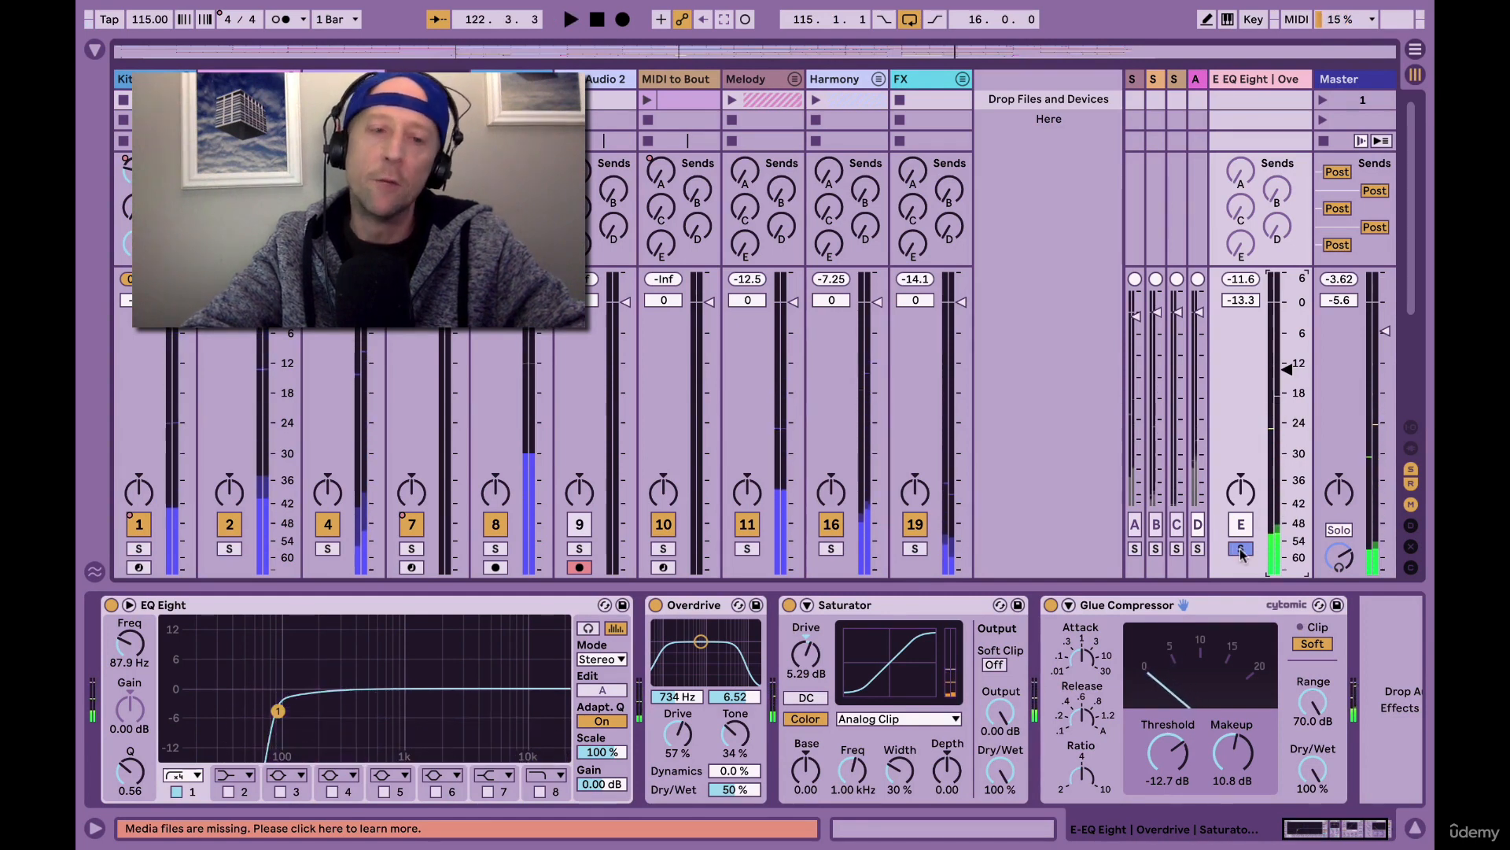
{"action": "left_click", "coordinate": [1239, 549]}
Clear the Kit track's solo and raise return E's volume to -11.1 dB while auditioning the full mix.
{"action": "left_click", "coordinate": [138, 549]}
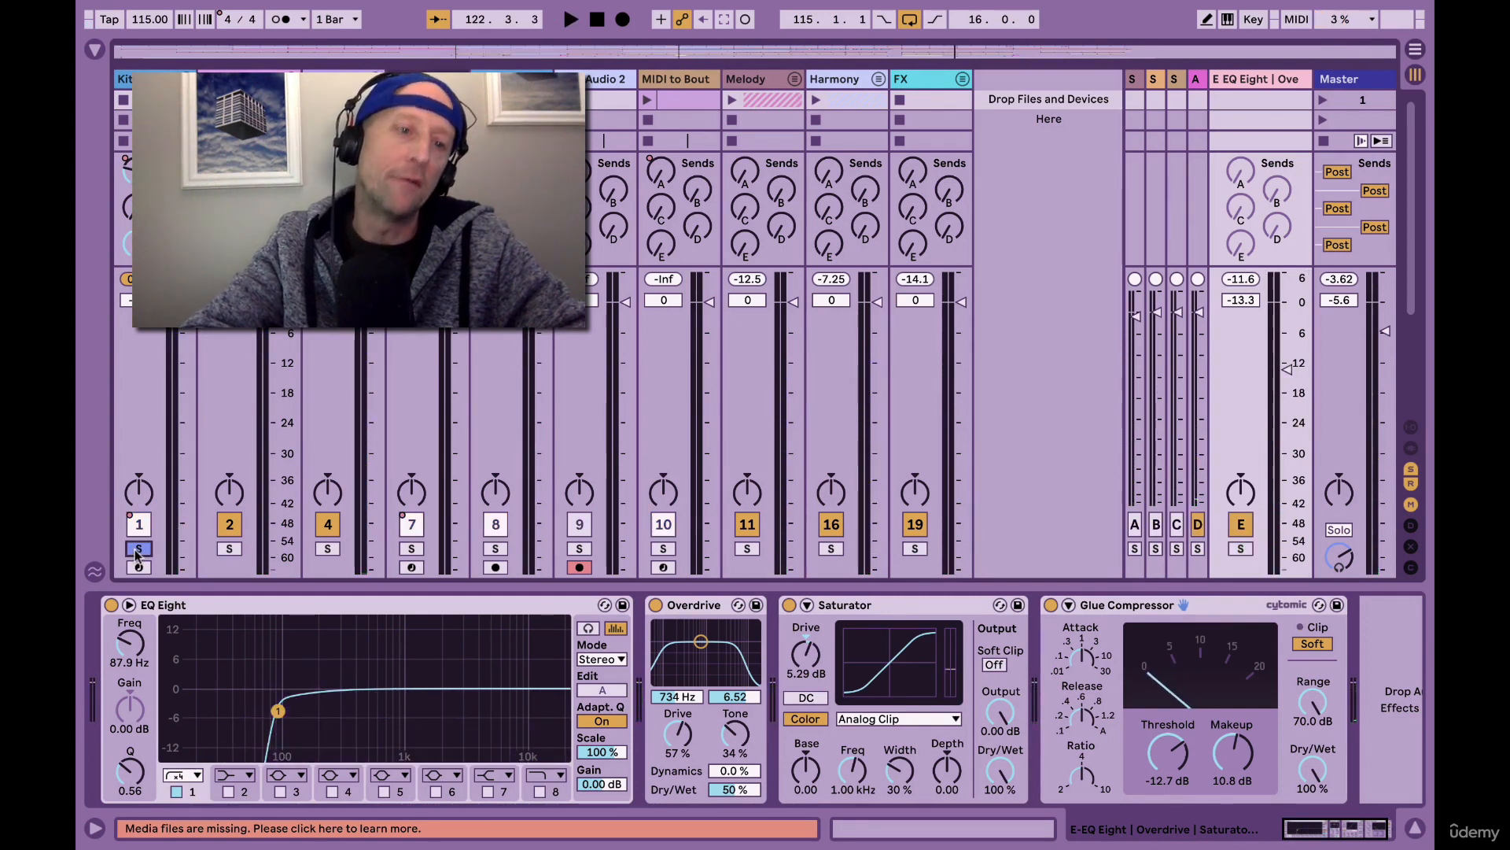
{"action": "key", "text": "space"}
{"action": "left_click", "coordinate": [137, 549]}
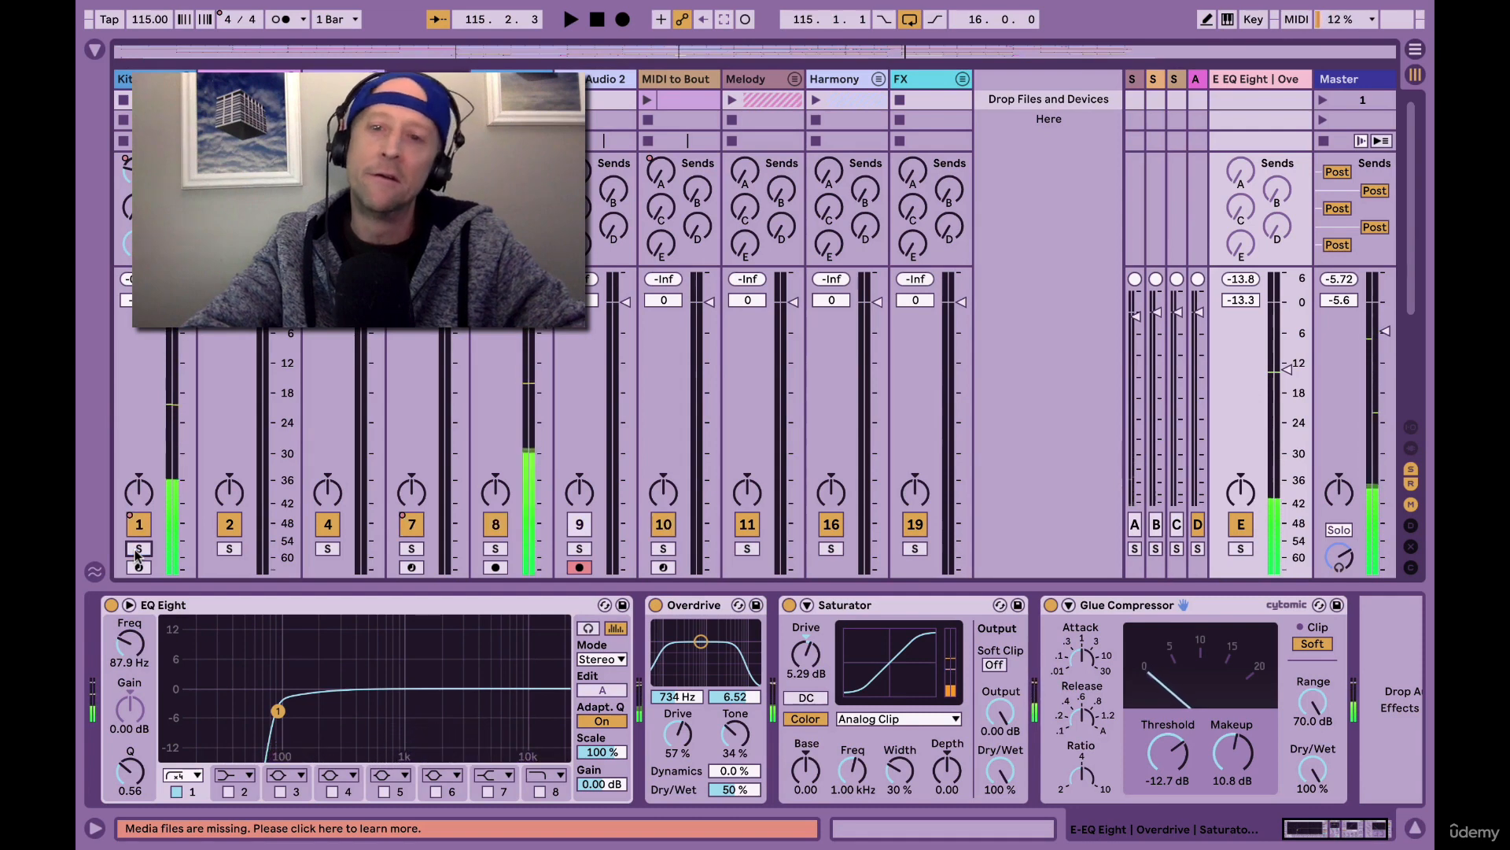
{"action": "key", "text": "space"}
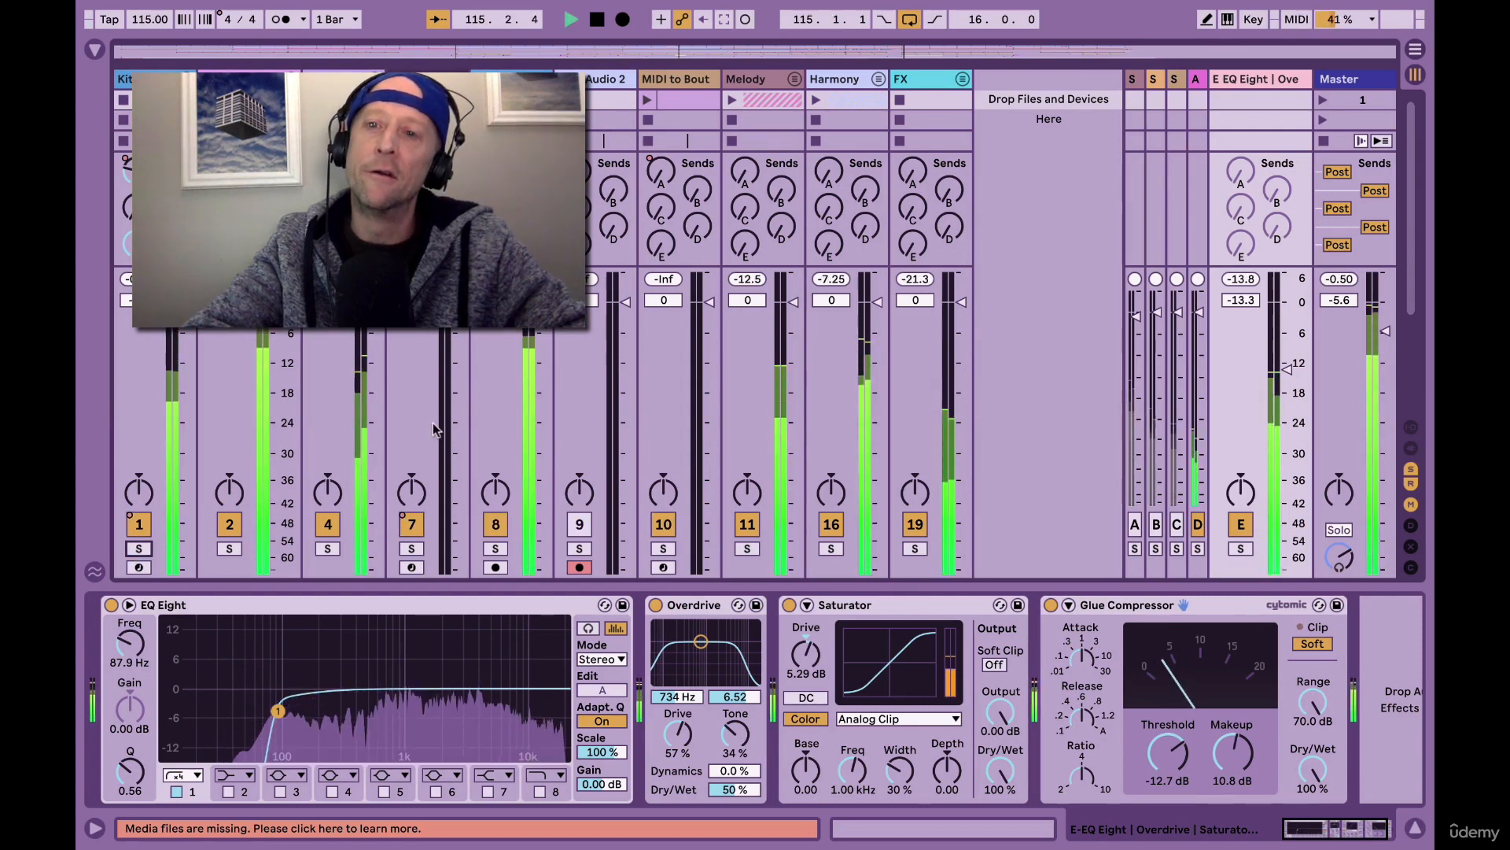
{"action": "left_click_drag", "start_coordinate": [1281, 371], "coordinate": [1284, 361]}
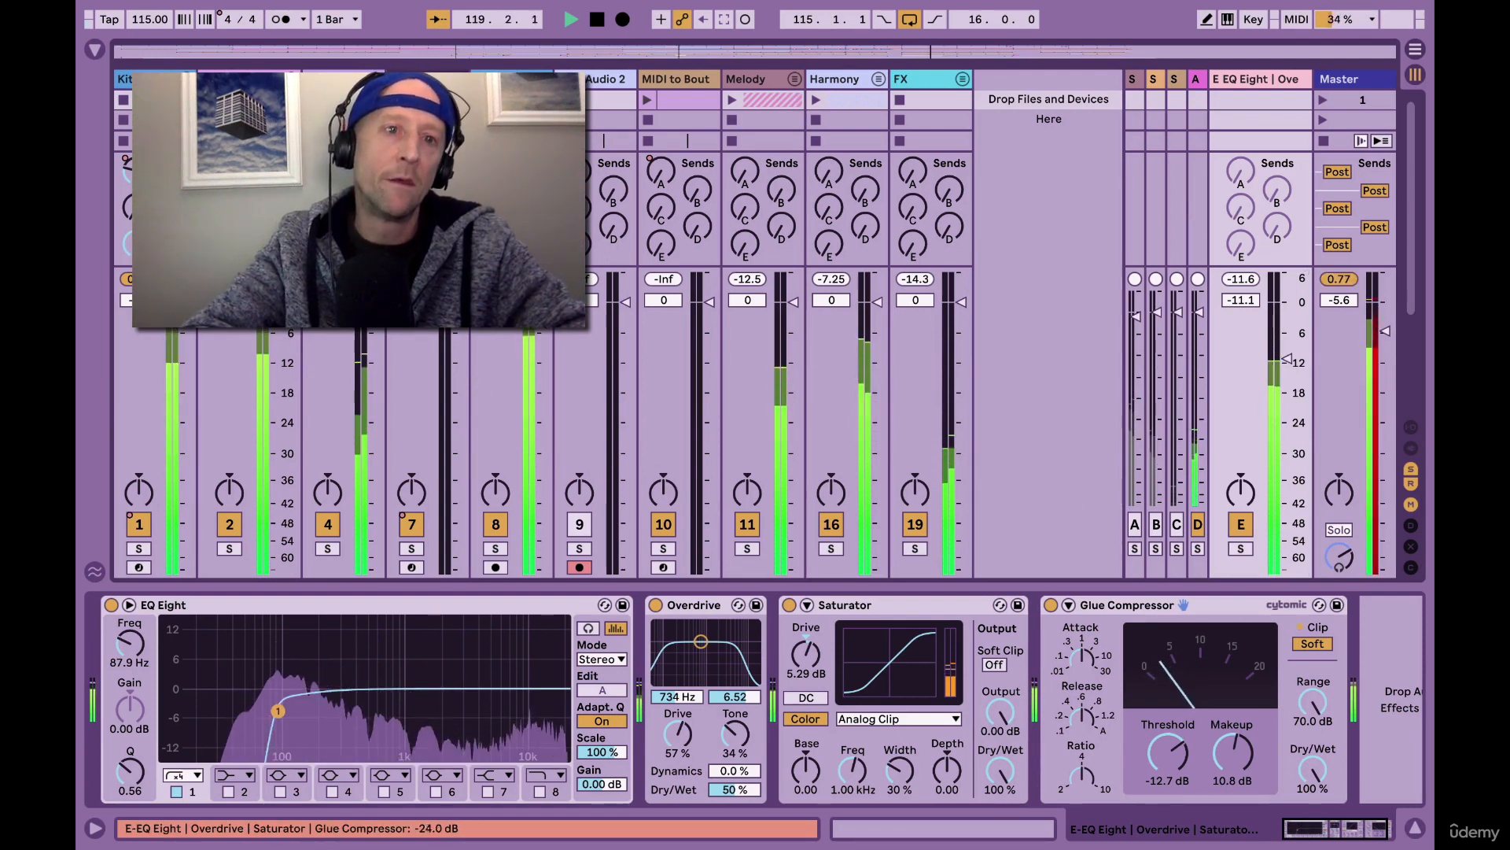
{"action": "key", "text": "space"}
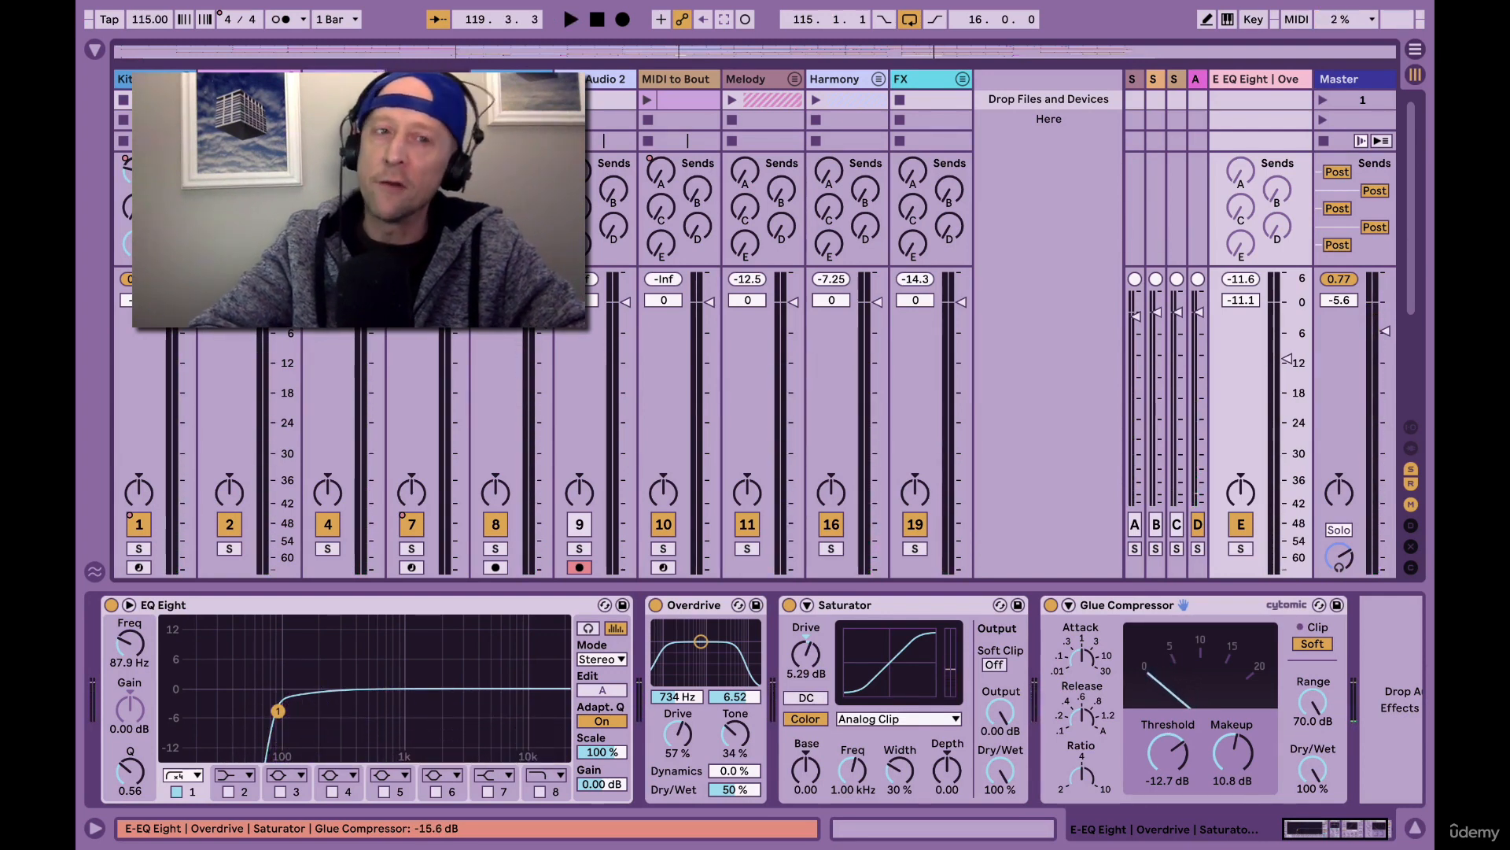
{"action": "key", "text": "space"}
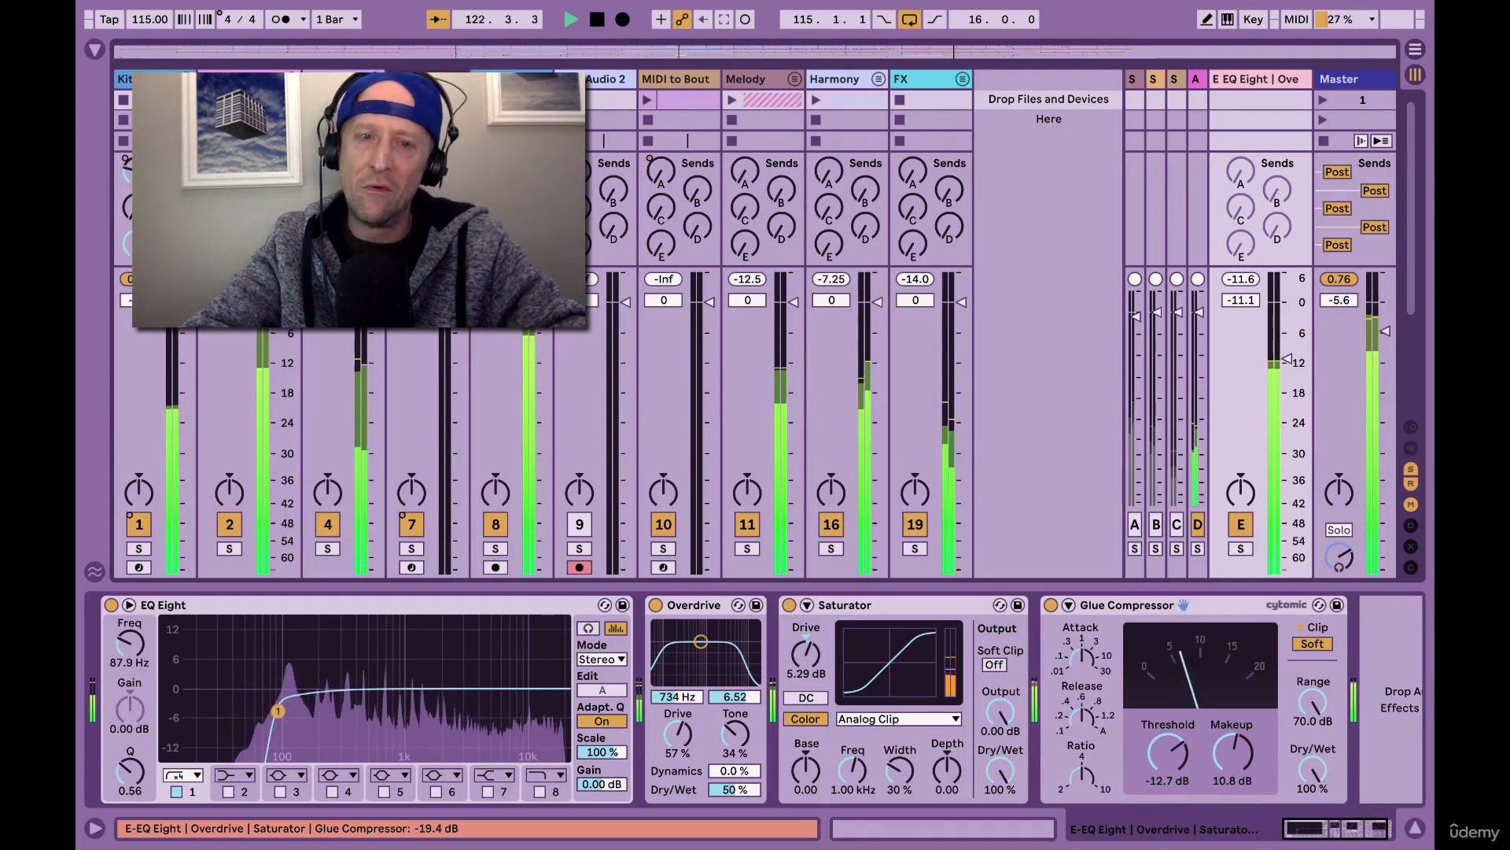
{"action": "key", "text": "space"}
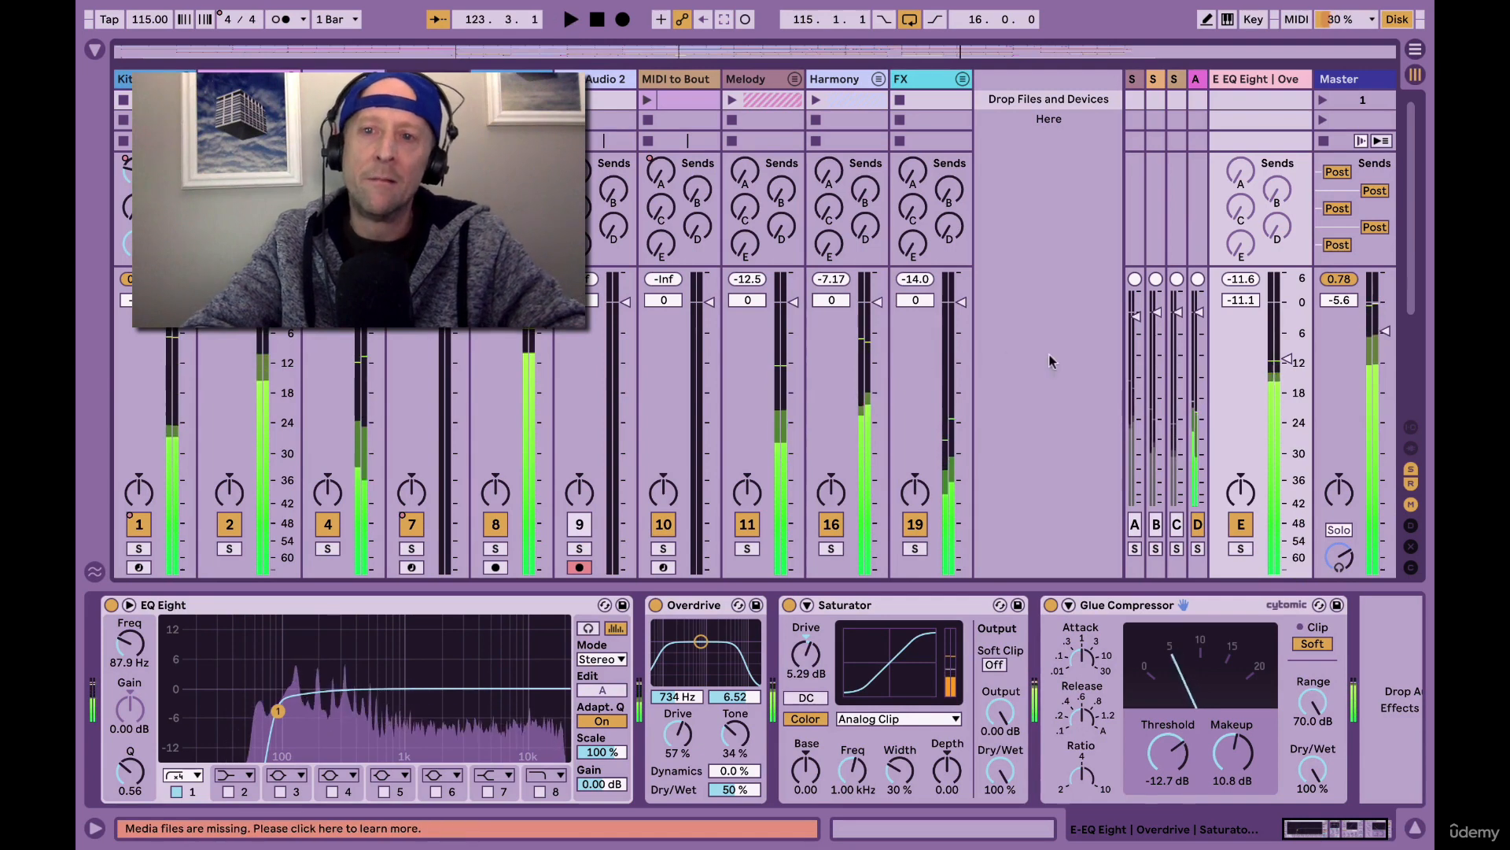
Toggle return E's solo on and off, and collapse the return track to its narrow width.
{"action": "left_click", "coordinate": [1240, 549]}
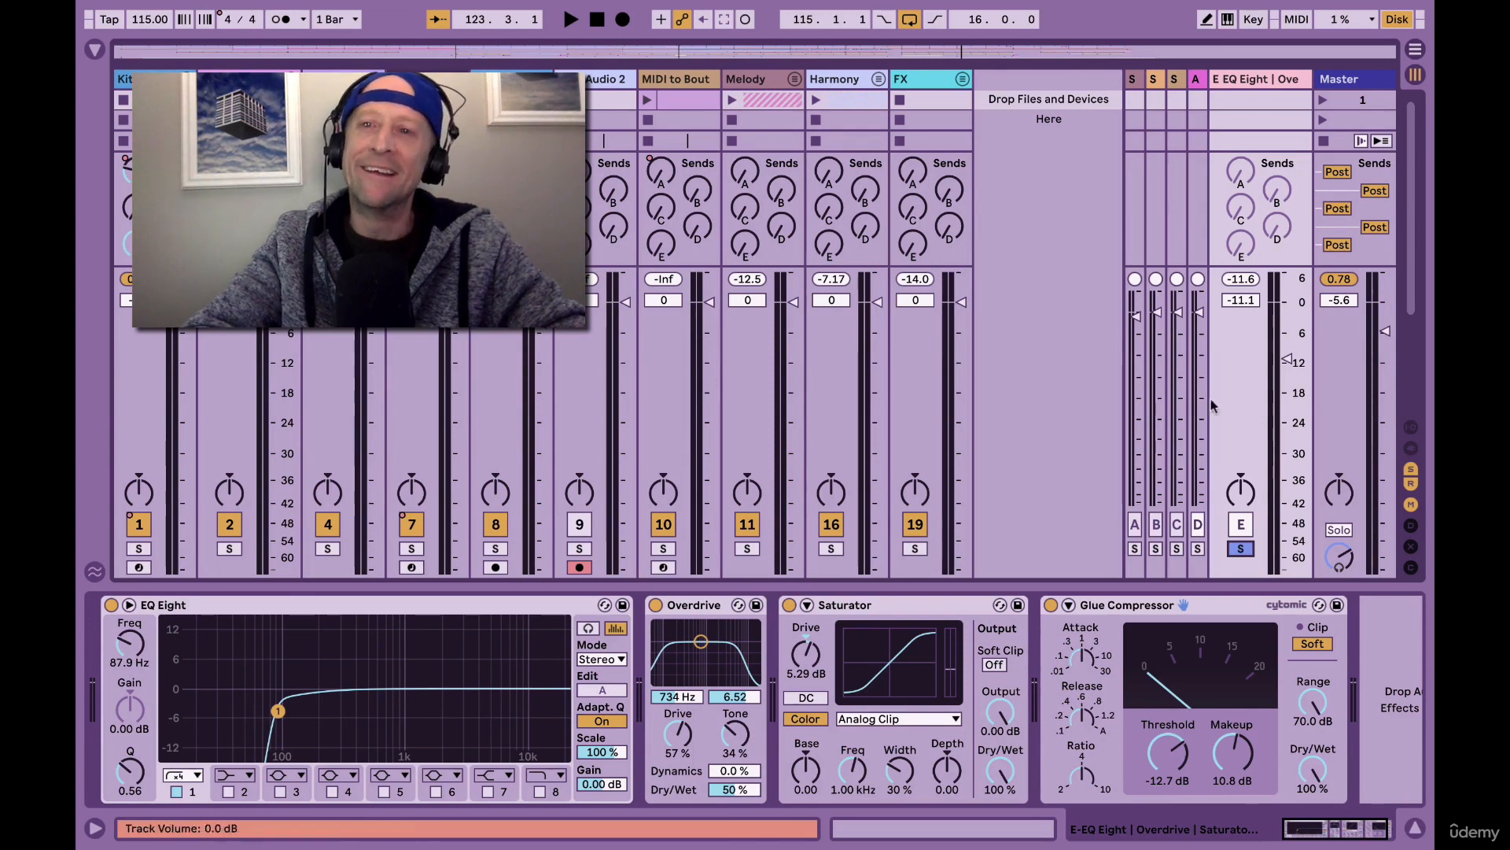
{"action": "left_click", "coordinate": [1235, 553]}
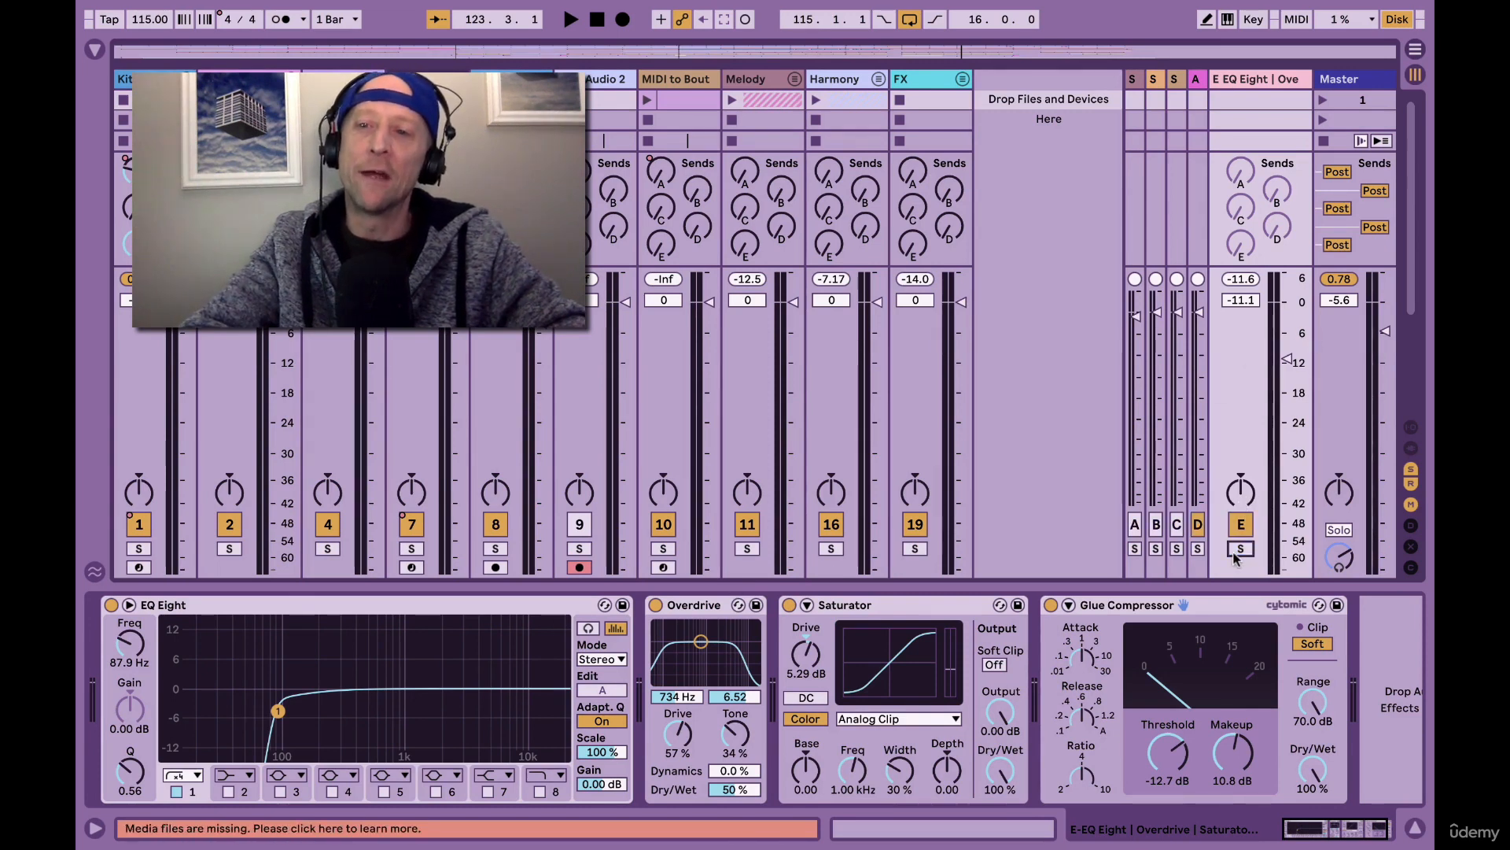
{"action": "left_click_drag", "start_coordinate": [1218, 78], "coordinate": [1290, 77]}
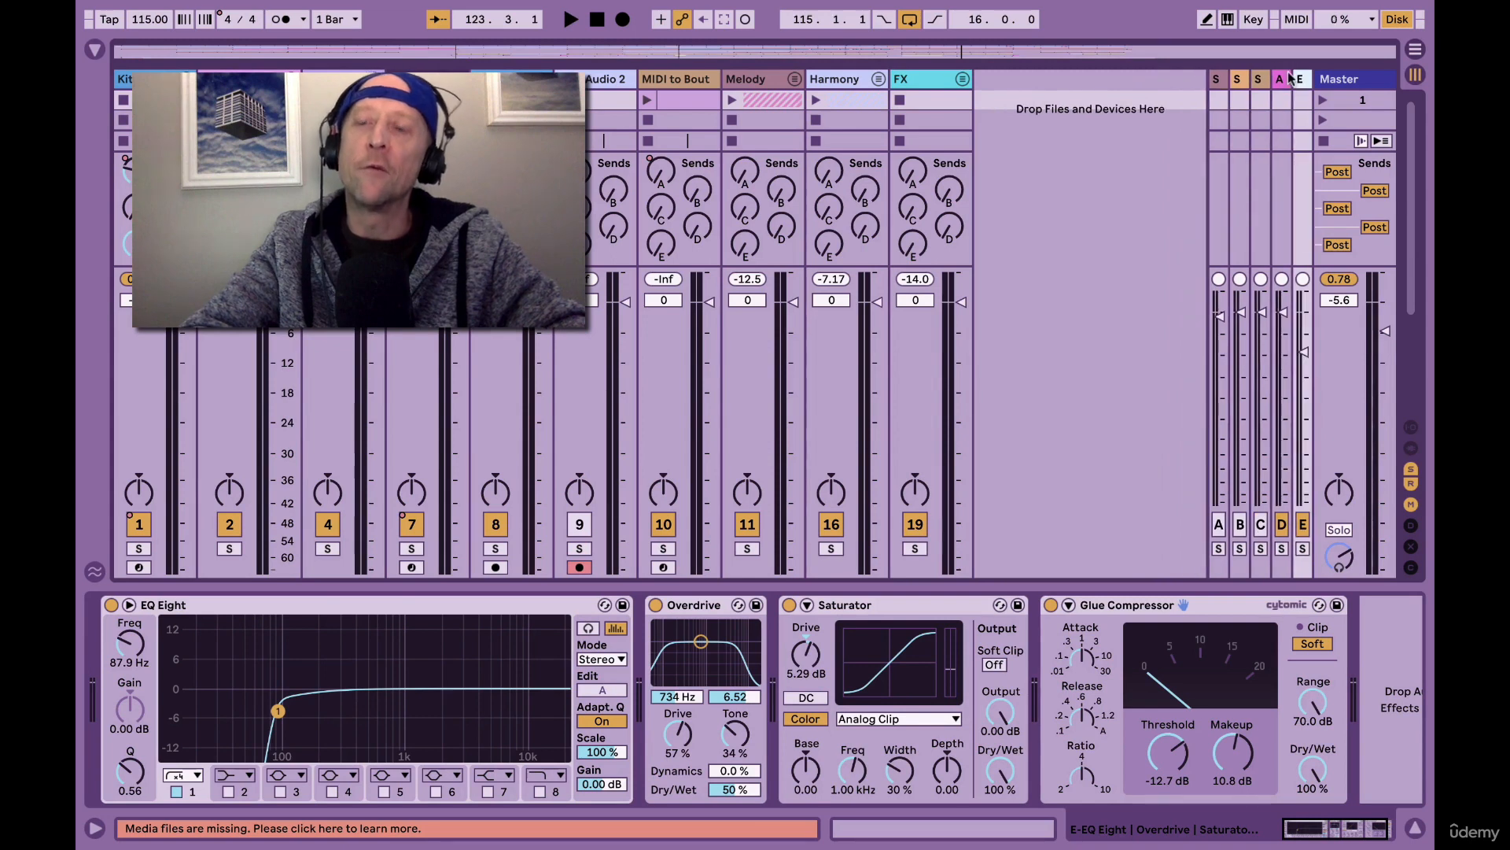